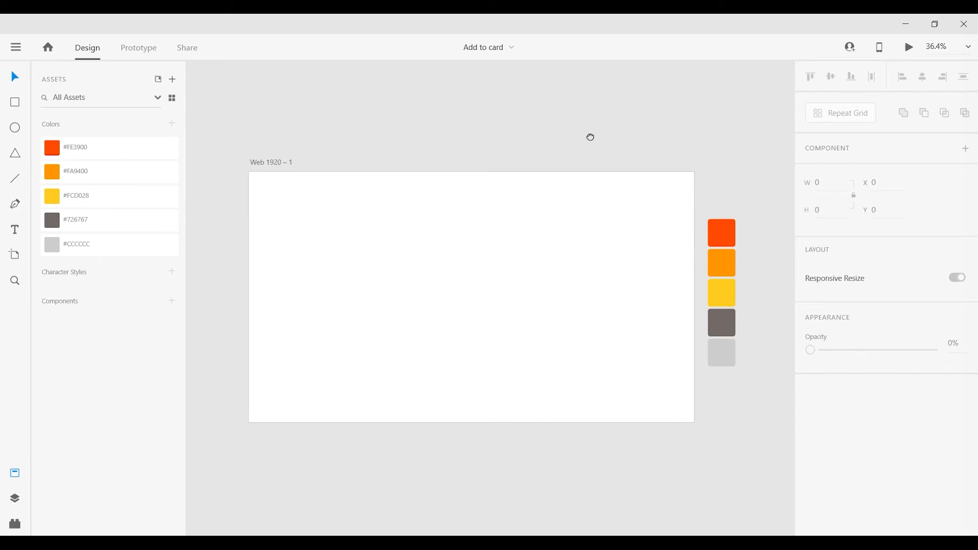
- Fill the Web 1920 – 1 artboard with the saved yellow #FCD028
left_click_drag(590, 137, 588, 137)
left_click(272, 165)
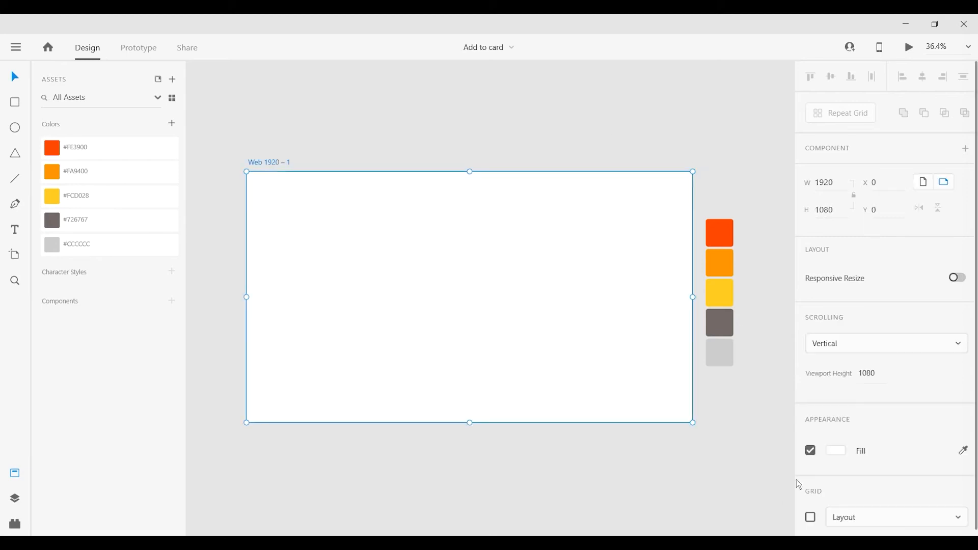
left_click(94, 199)
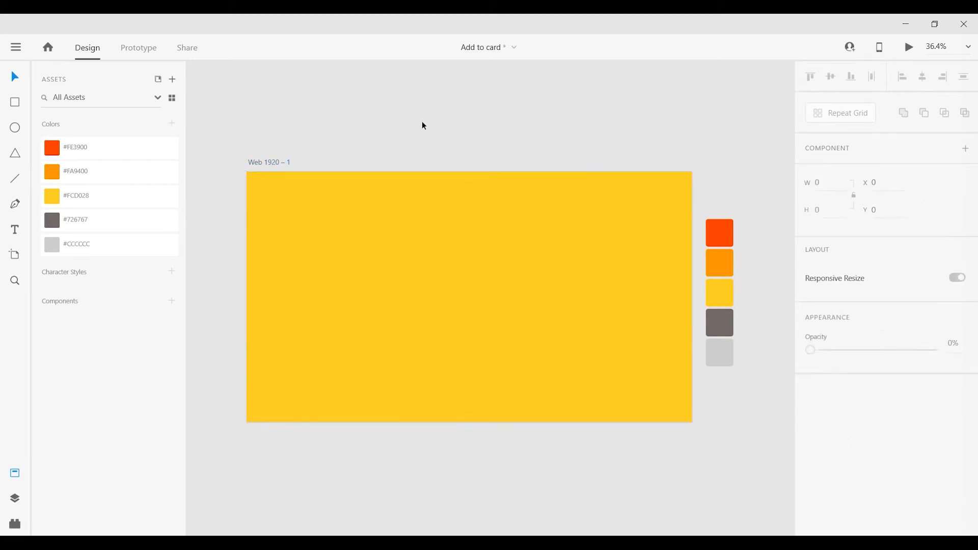
left_click(436, 270)
left_click(447, 102)
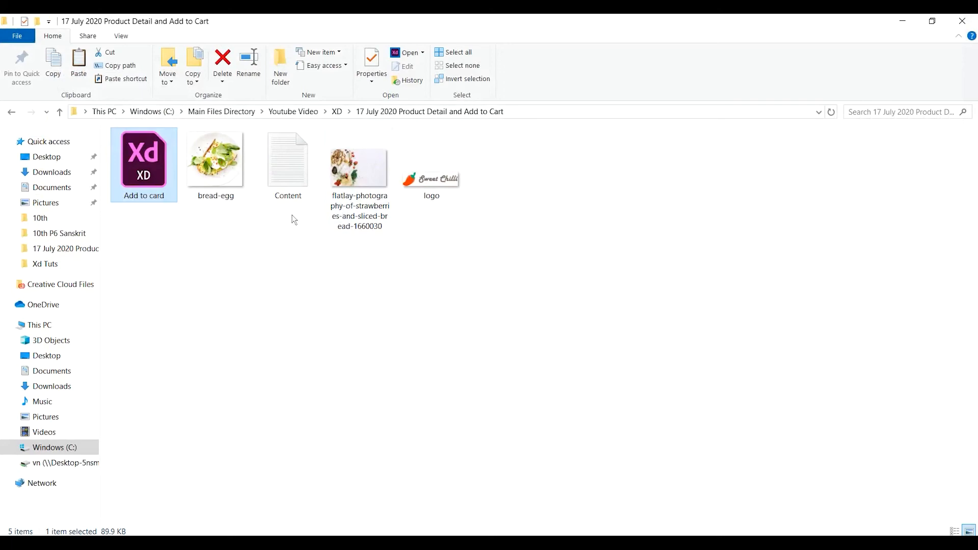
- Copy the flatlay-photography-of-strawberries image in File Explorer and paste it onto the artboard in Adobe XD
left_click(378, 162)
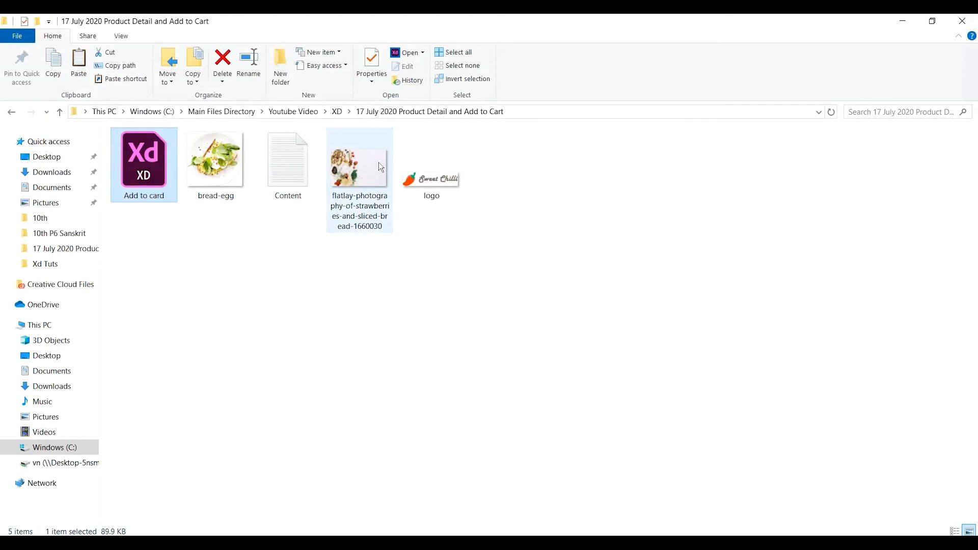
right_click(373, 161)
left_click(448, 462)
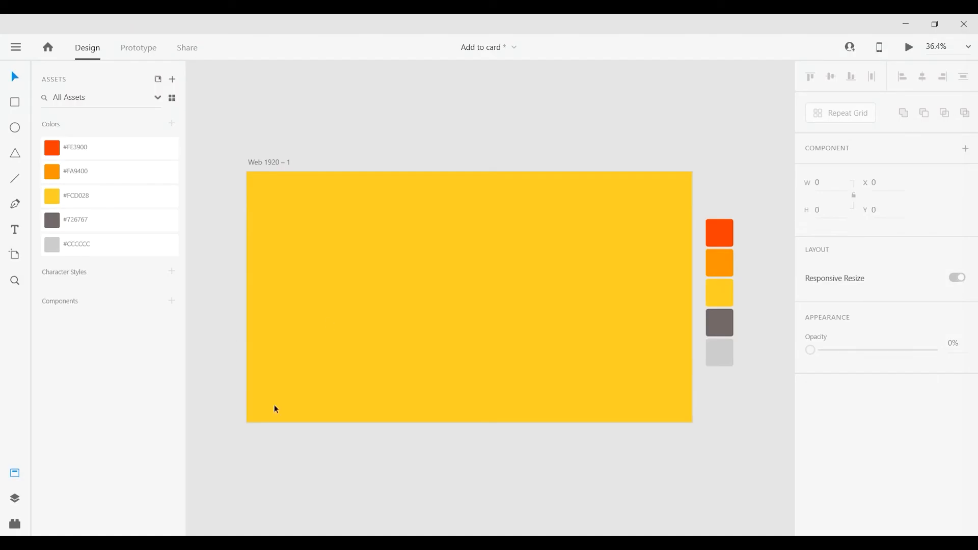
right_click(214, 283)
left_click(256, 336)
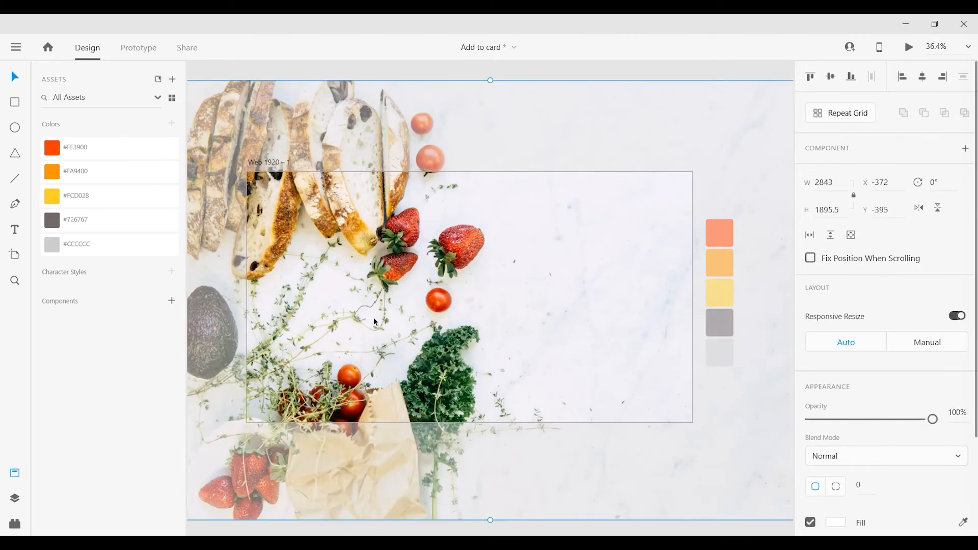
- Scale the pasted food photo to about 2099 × 1399.5 and place it at about X -179, Y -296, covering the artboard
scroll(473, 315, "down", 2)
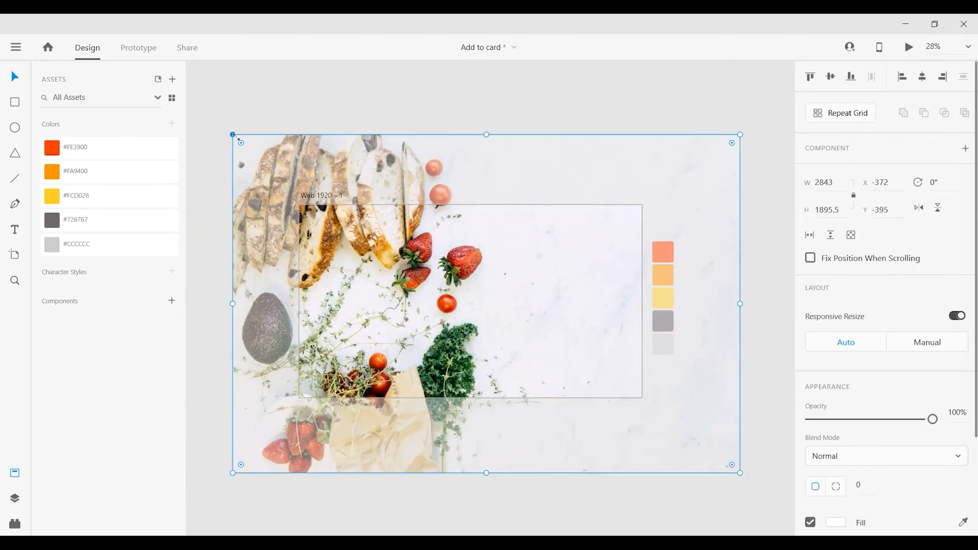
left_click_drag(233, 135, 299, 179)
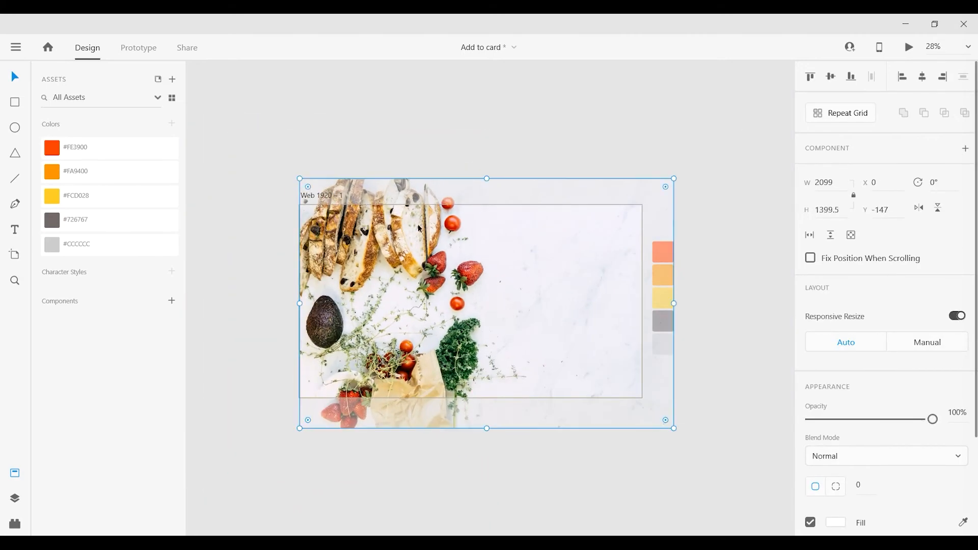
mouse_move(418, 227)
left_mouse_down()
mouse_move(399, 224)
mouse_move(404, 250)
mouse_move(404, 224)
left_mouse_up()
left_click_drag(438, 277, 428, 276)
left_click(227, 203)
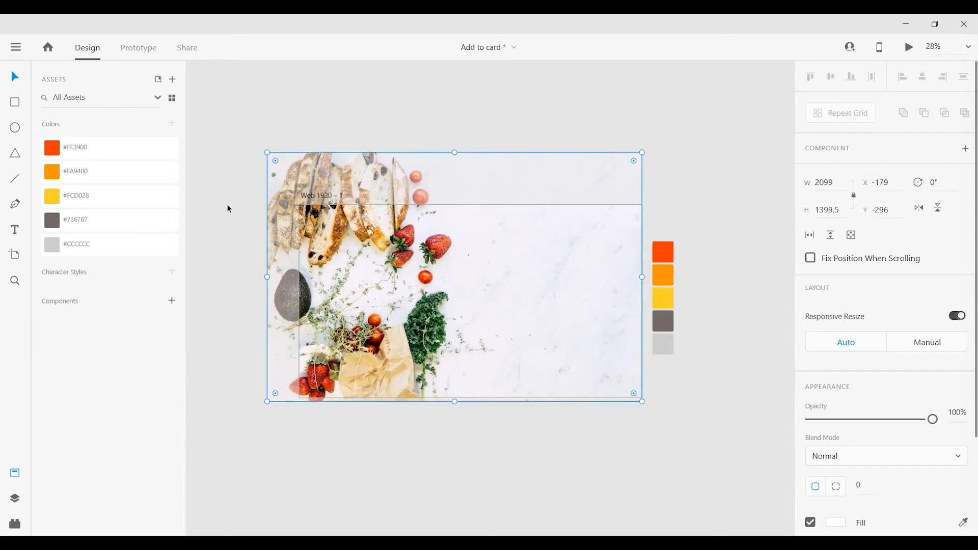
left_click_drag(549, 475, 531, 467)
left_click(484, 388)
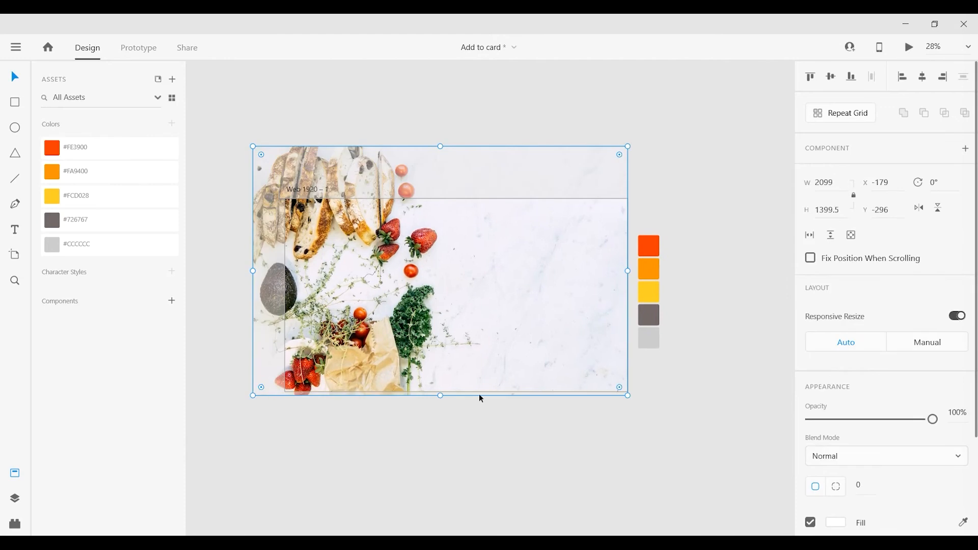
- Set the food photo's opacity to 43%
left_click(15, 501)
left_click(956, 416)
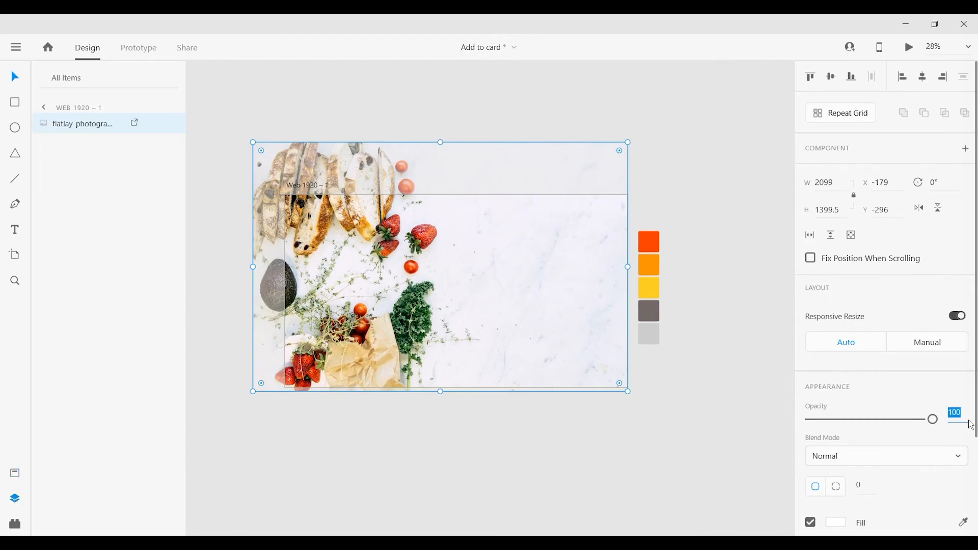
type("43")
left_click(758, 433)
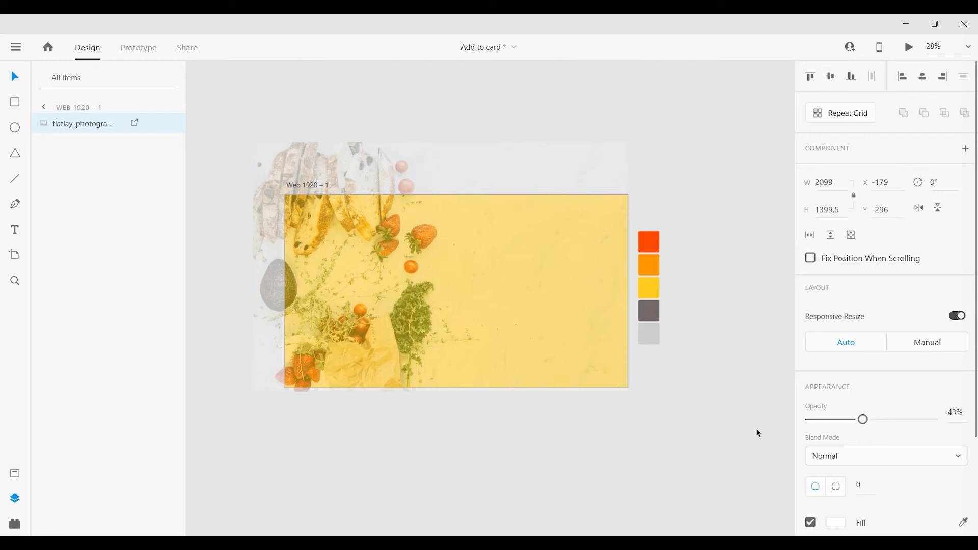
left_click(540, 430)
- Lock the food photo in place as the artboard's background
left_click(424, 258)
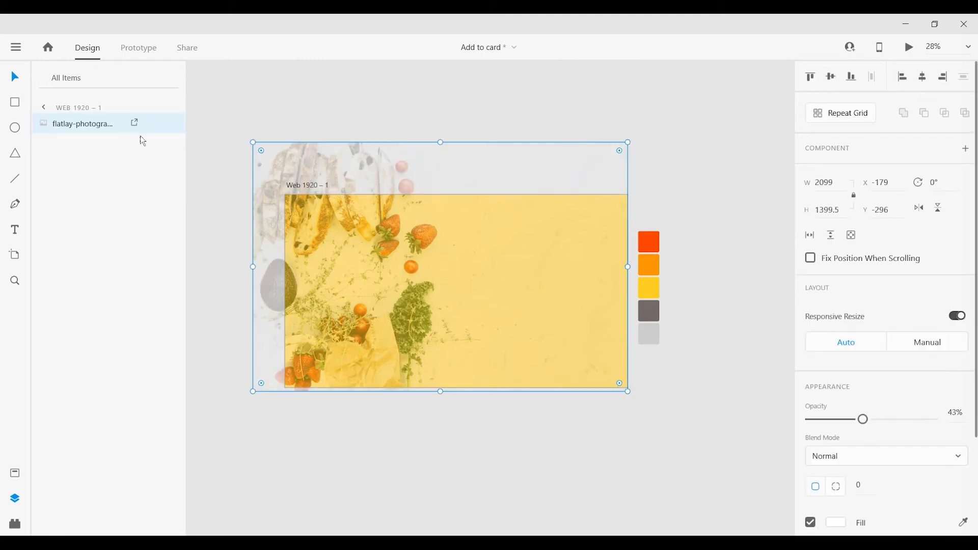
left_click(421, 461)
scroll(406, 406, "up", 2)
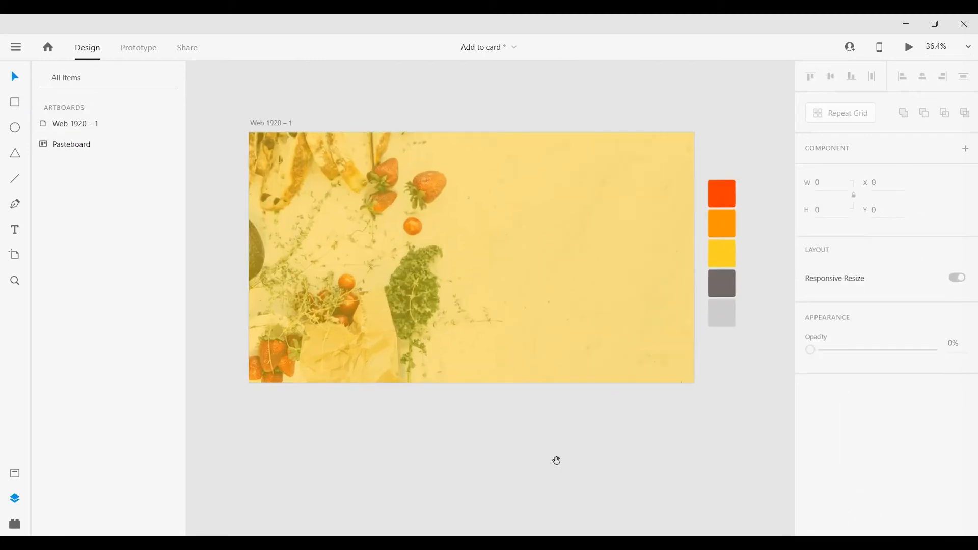
- Turn on the layout grid for the Web 1920 – 1 artboard
left_click_drag(557, 460, 548, 460)
left_click(270, 125)
scroll(855, 497, "down", 1)
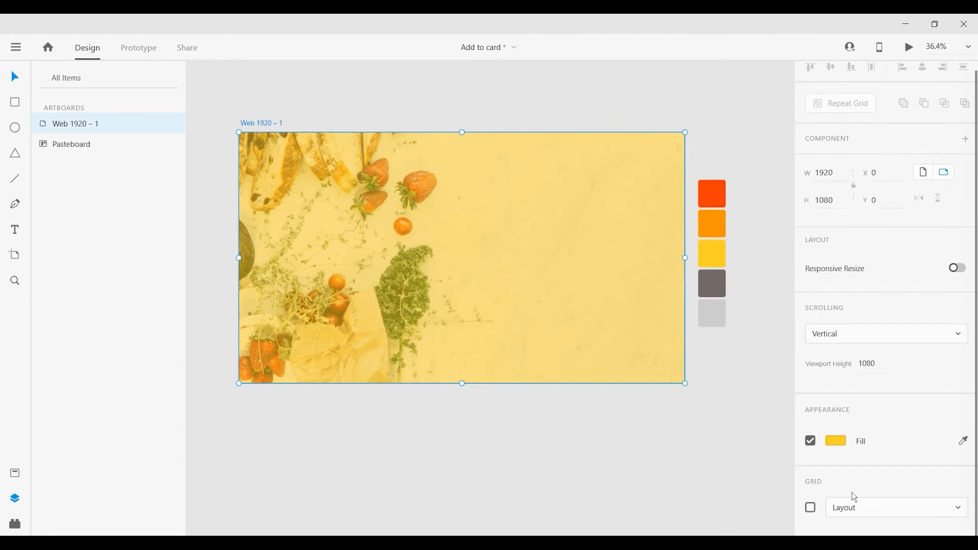
left_click(811, 508)
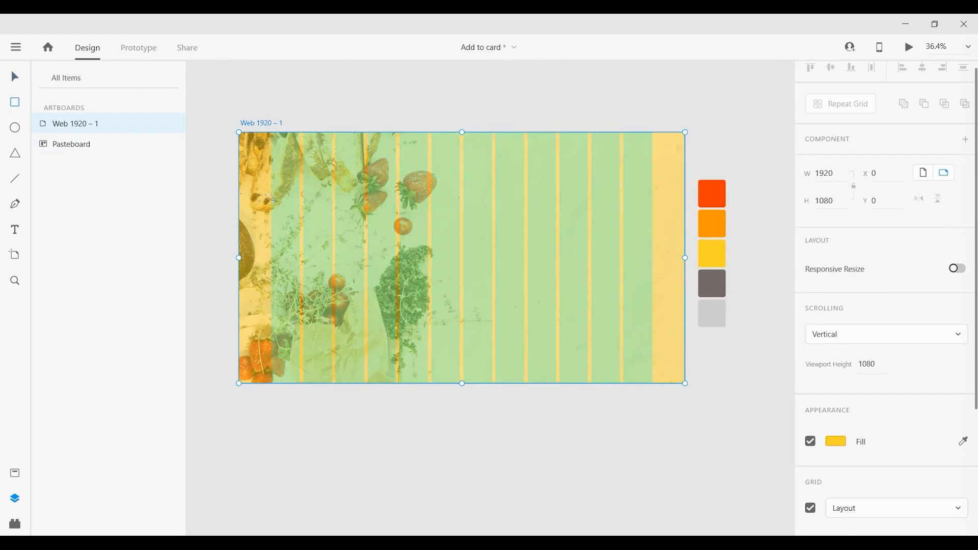
- Draw a rectangle spanning all grid columns, 1640 wide, and set its height to 856
mouse_move(272, 180)
left_mouse_down()
mouse_move(653, 357)
mouse_move(653, 374)
left_mouse_up()
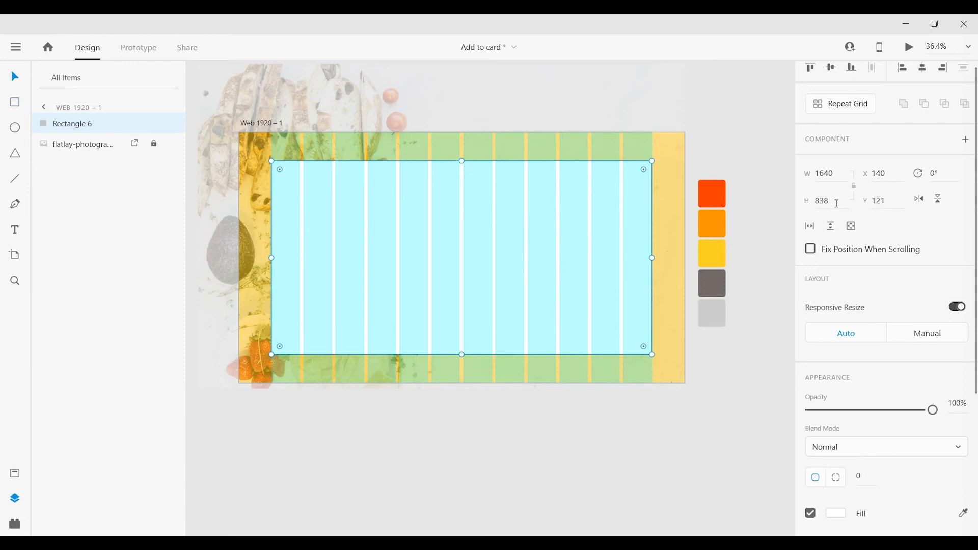
left_click(837, 204)
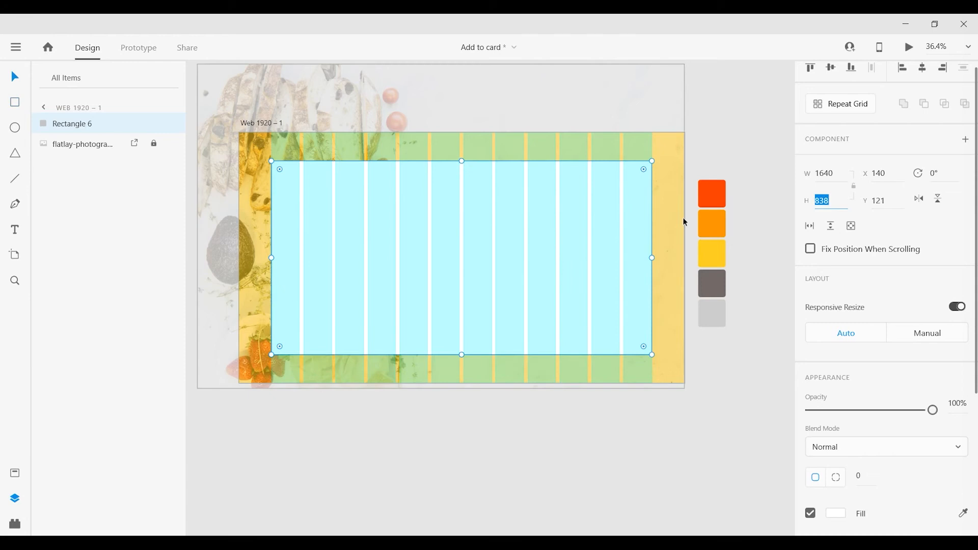
left_click(472, 404)
- Remove the white rectangle's border and center it vertically on the artboard
left_click(502, 266)
scroll(863, 428, "down", 3)
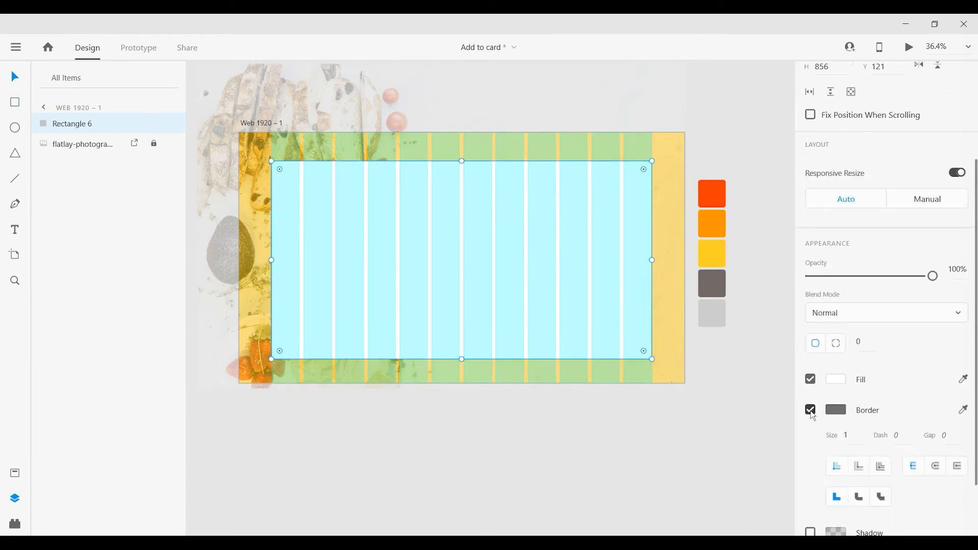
left_click(695, 455)
left_click(525, 227)
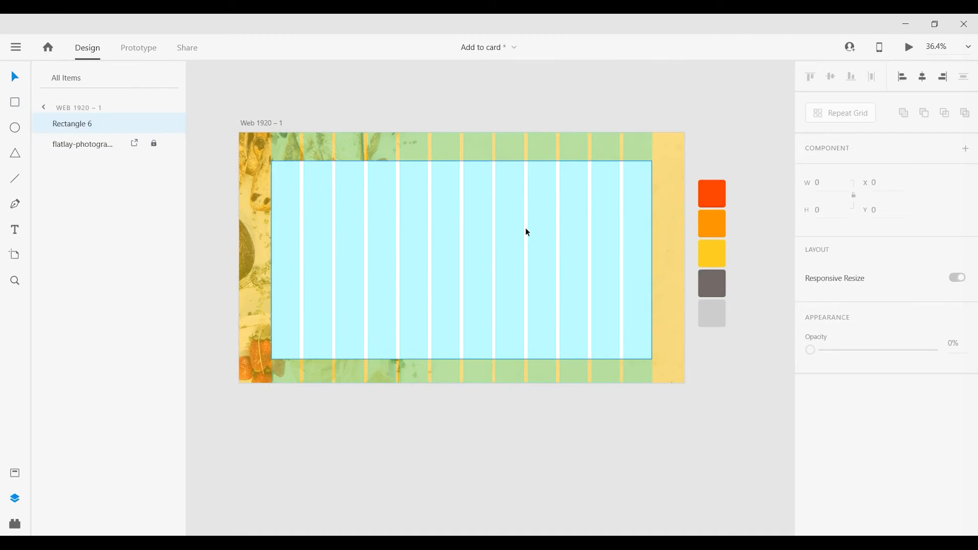
scroll(880, 460, "down", 3)
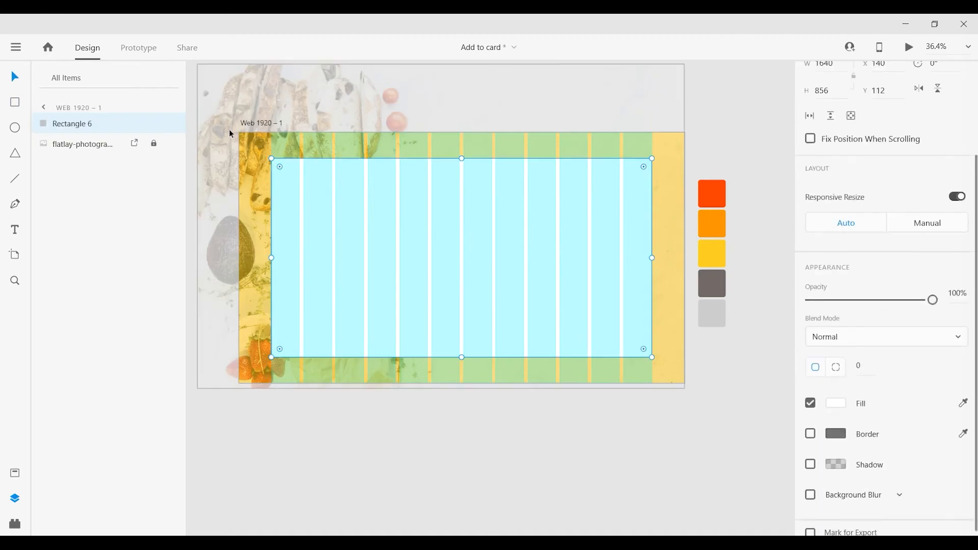
- Turn off the layout grid of the Web 1920 – 1 artboard
left_click(255, 124)
left_click(810, 398)
left_click(610, 434)
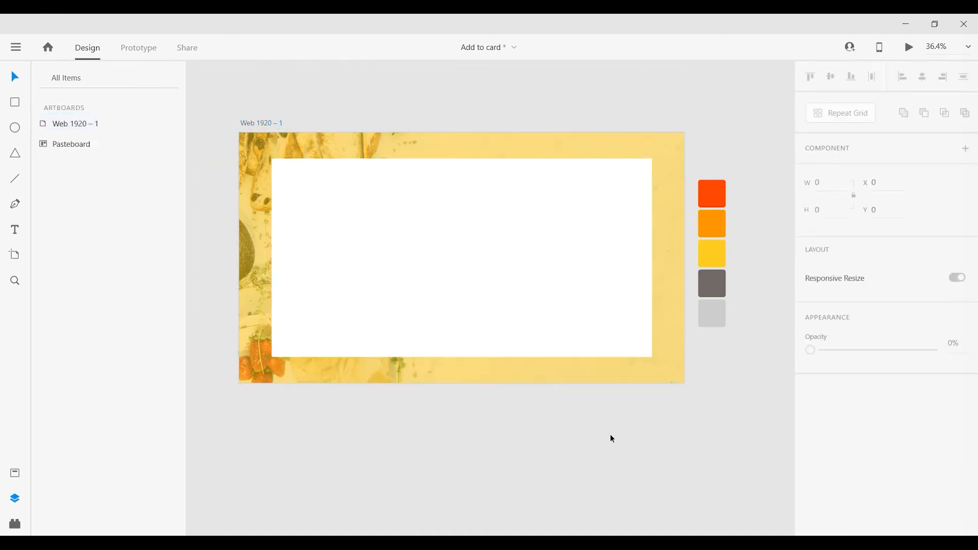
scroll(622, 463, "up", 1)
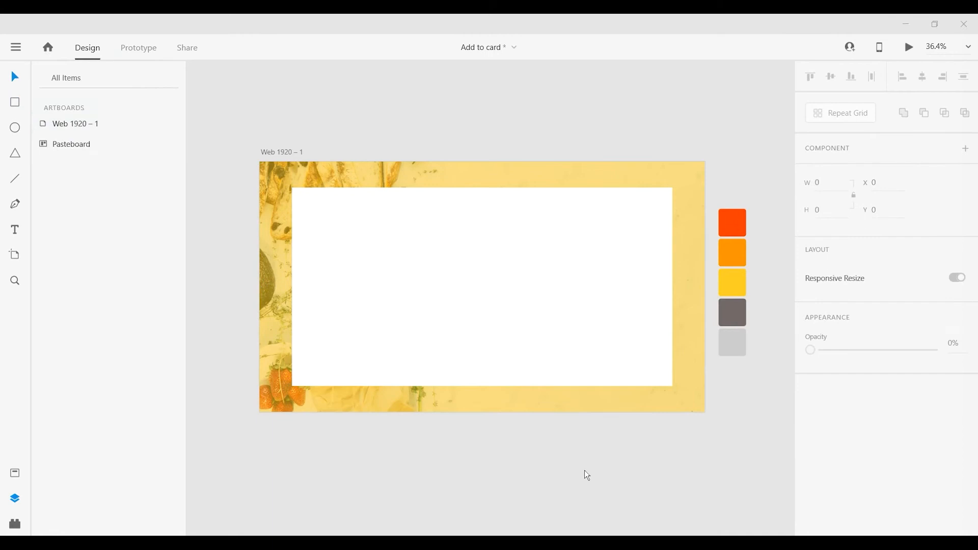
- Copy the logo image from File Explorer, paste it in Adobe XD and place it at about X 197, Y 151 in the white rectangle's upper-left corner
key("alt+Tab")
right_click(423, 179)
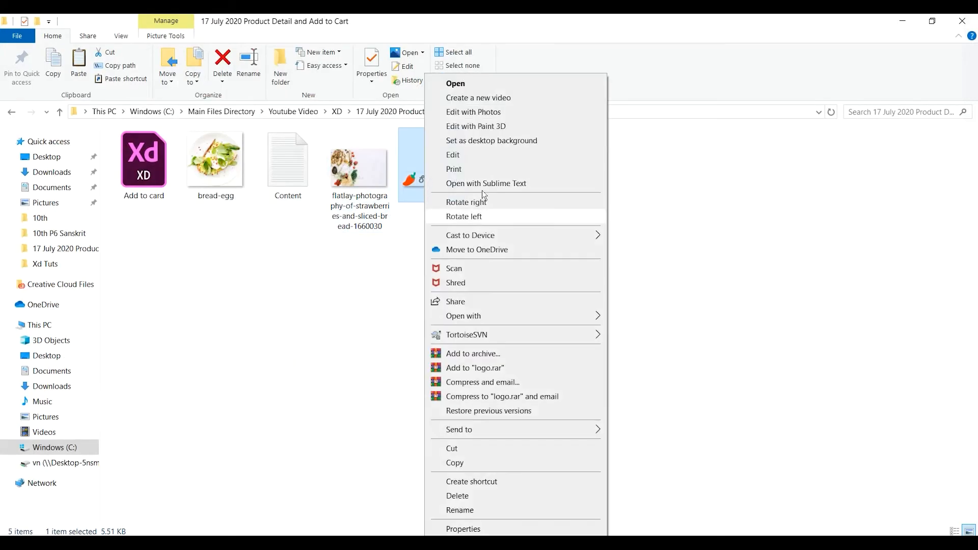
left_click(470, 463)
key("alt+Tab")
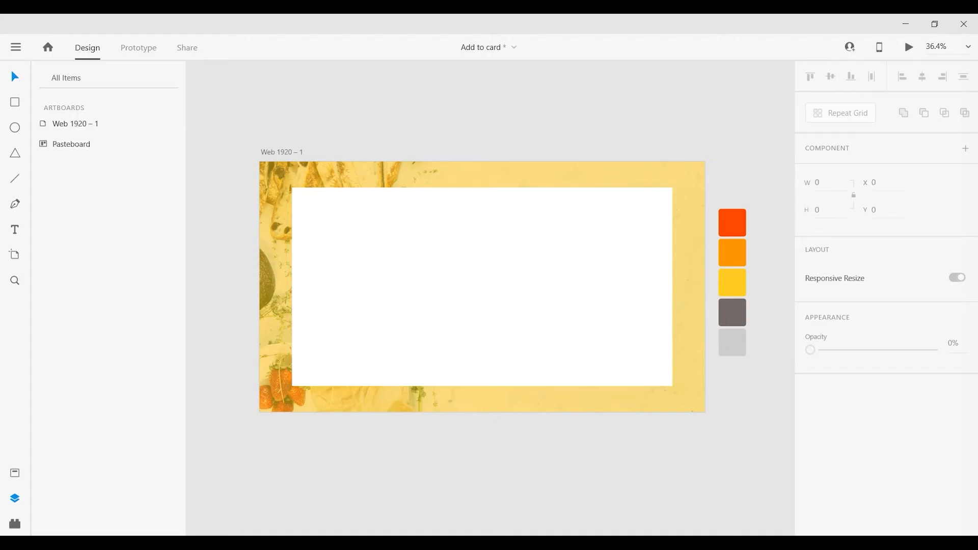
right_click(231, 108)
left_click(314, 162)
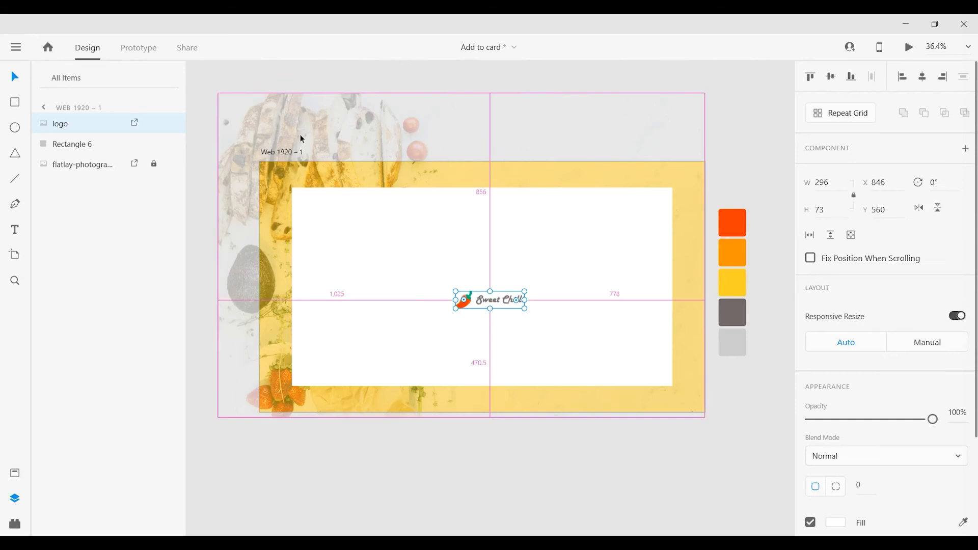
scroll(408, 282, "up", 3)
left_click_drag(530, 325, 333, 198)
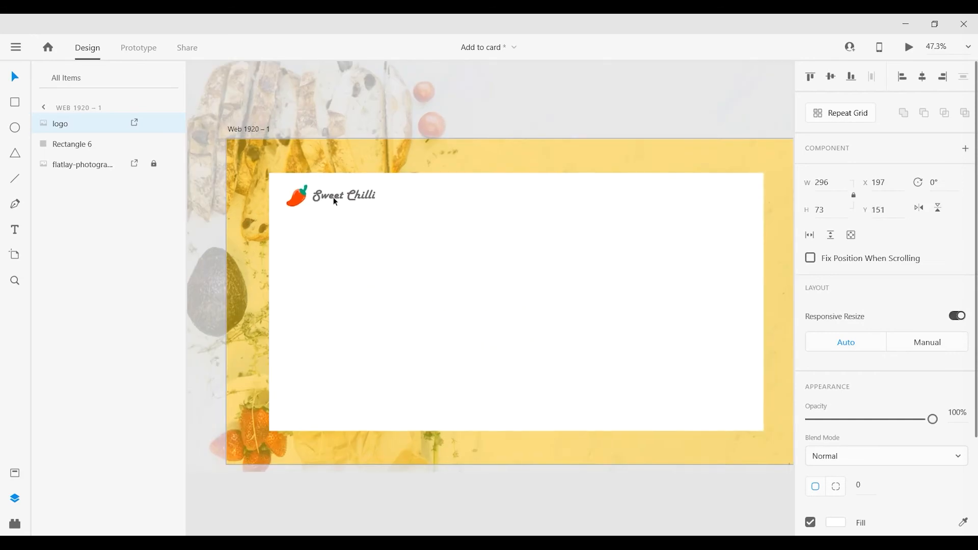
left_click(528, 315)
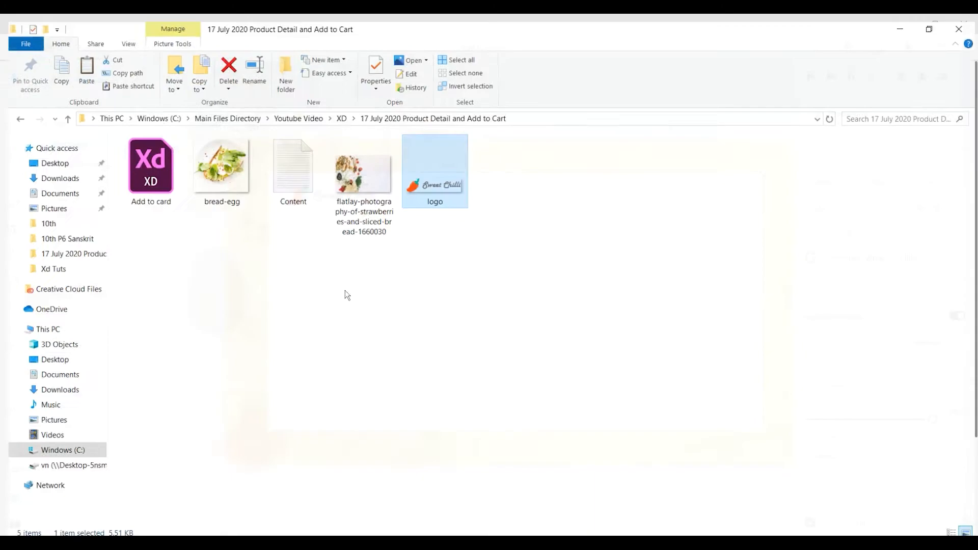
- Copy the bread-egg image in File Explorer and paste it onto the artboard in Adobe XD
left_click(204, 163)
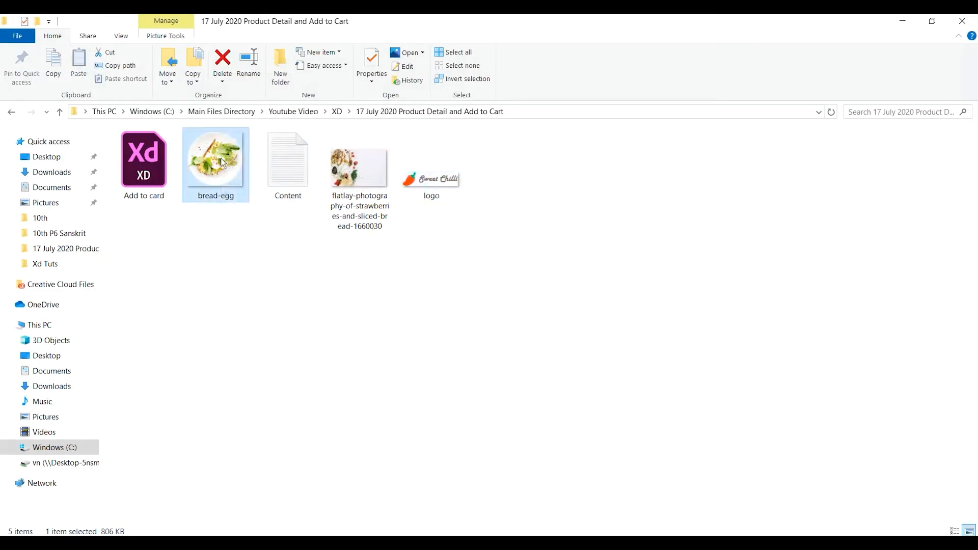
right_click(220, 169)
left_click(251, 462)
key("alt+Tab")
right_click(589, 79)
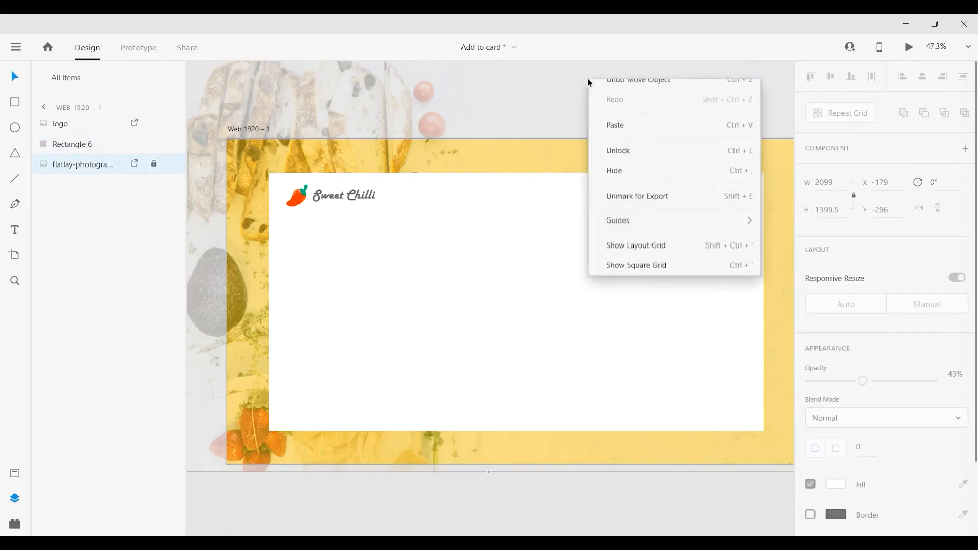
left_click(620, 146)
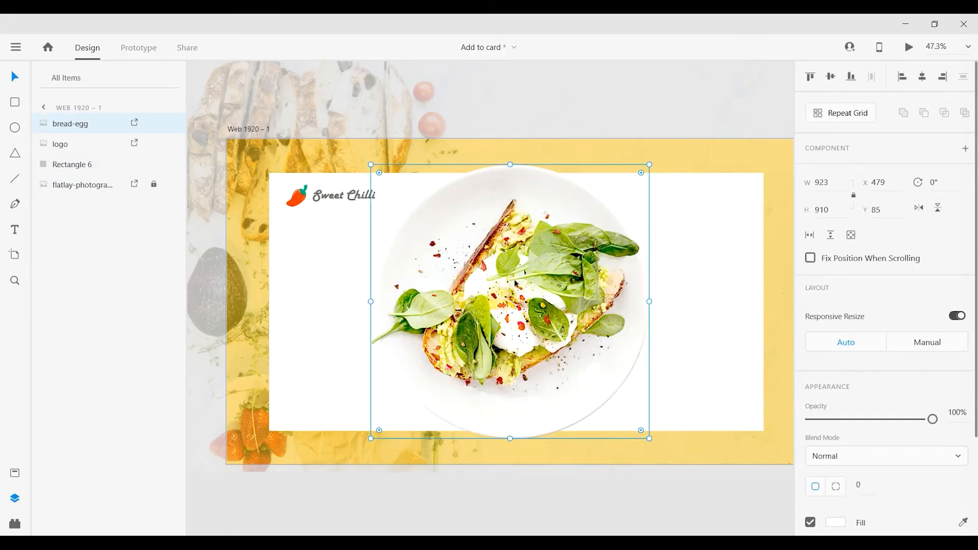
- Scale the bread-egg plate to about 665 × 655 and place it below the logo at about X 77, Y 254, overlapping the white rectangle's left edge
left_click_drag(545, 288, 366, 327)
left_click_drag(498, 208, 410, 296)
left_click_drag(376, 355, 407, 298)
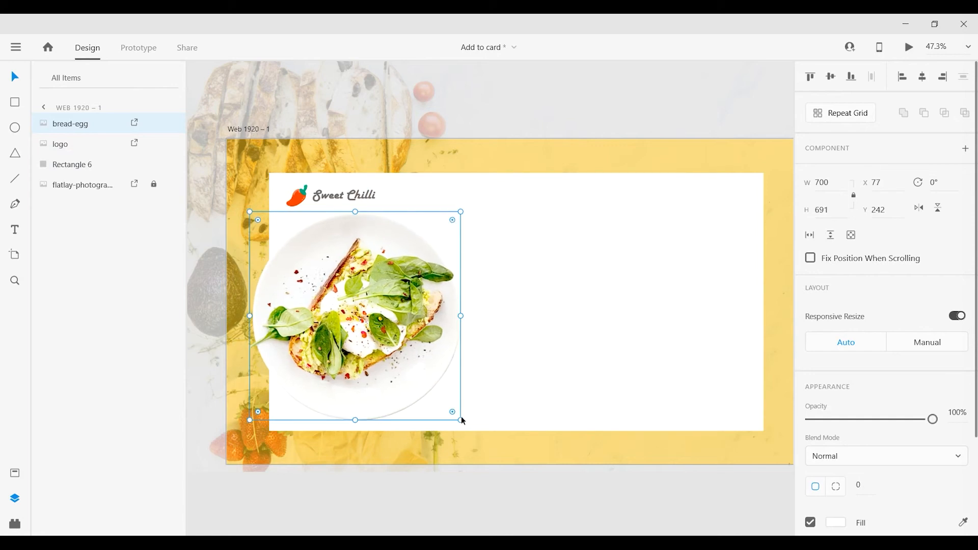
left_click_drag(461, 420, 448, 413)
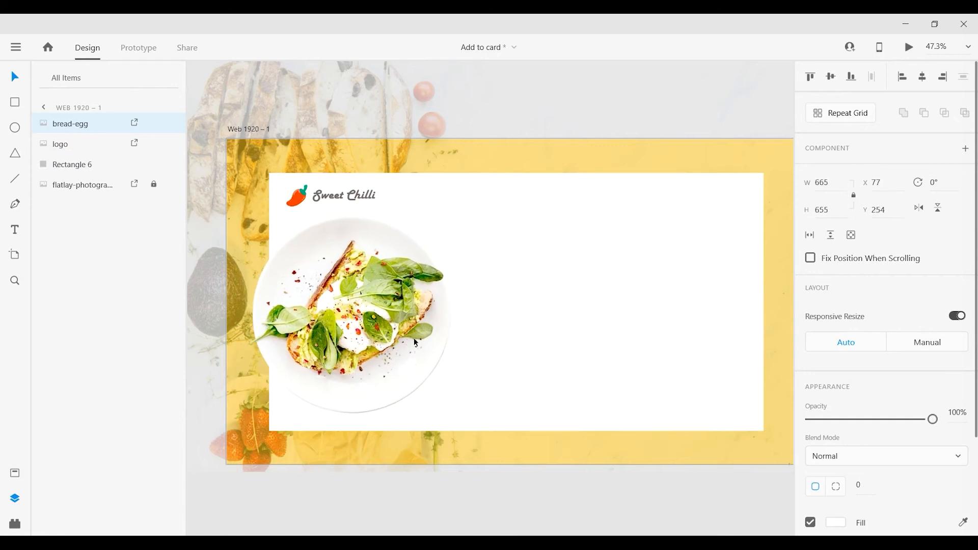
left_click(526, 522)
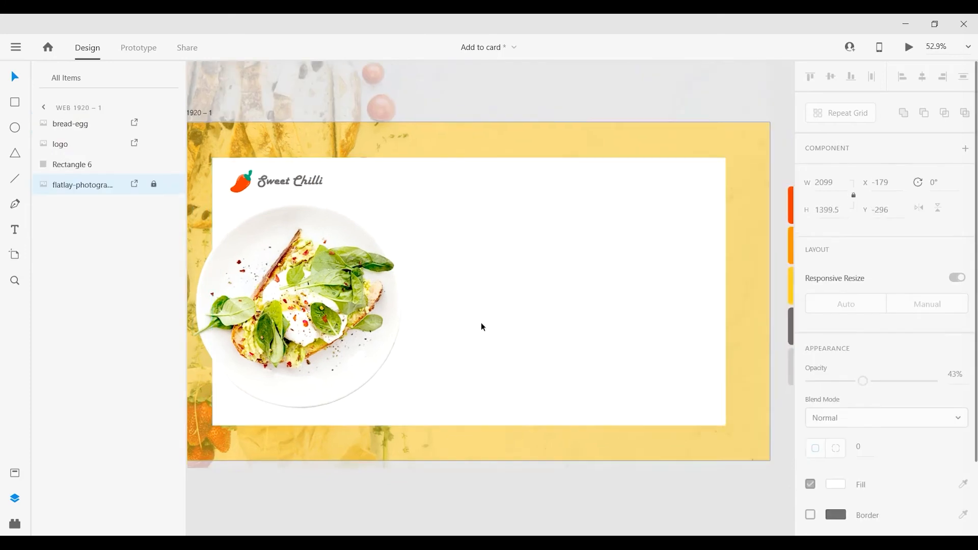
- Add the text "Egg Bhurji" to the right of the plate and enlarge it to size 56 at about X 830, Y 317
scroll(555, 350, "up", 3)
key("t")
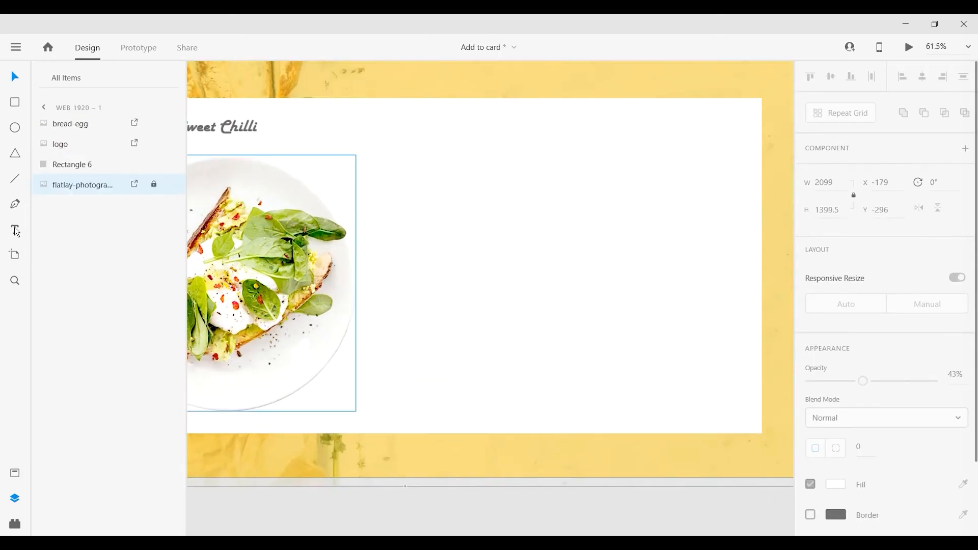
left_click(421, 183)
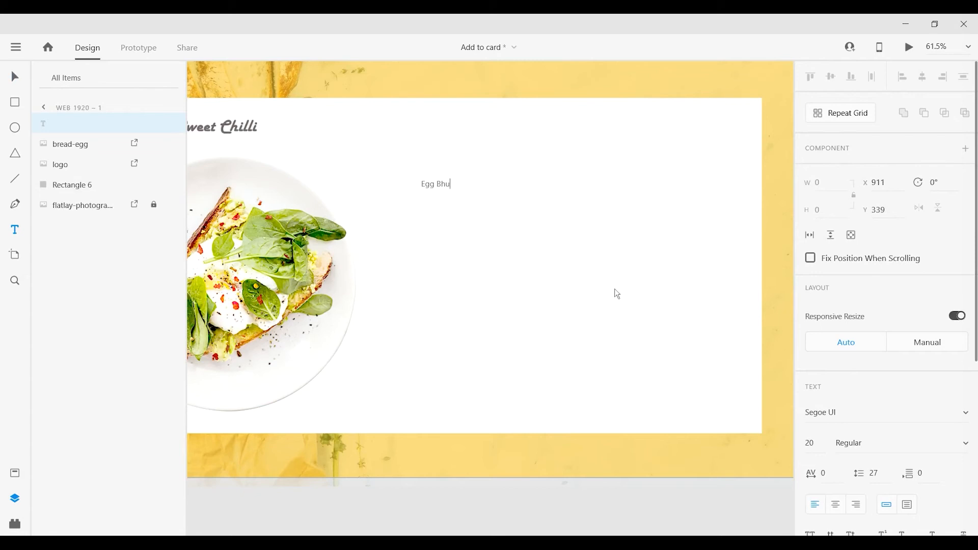
type("Egg Bhurji")
key("Escape")
left_click_drag(444, 190, 439, 207)
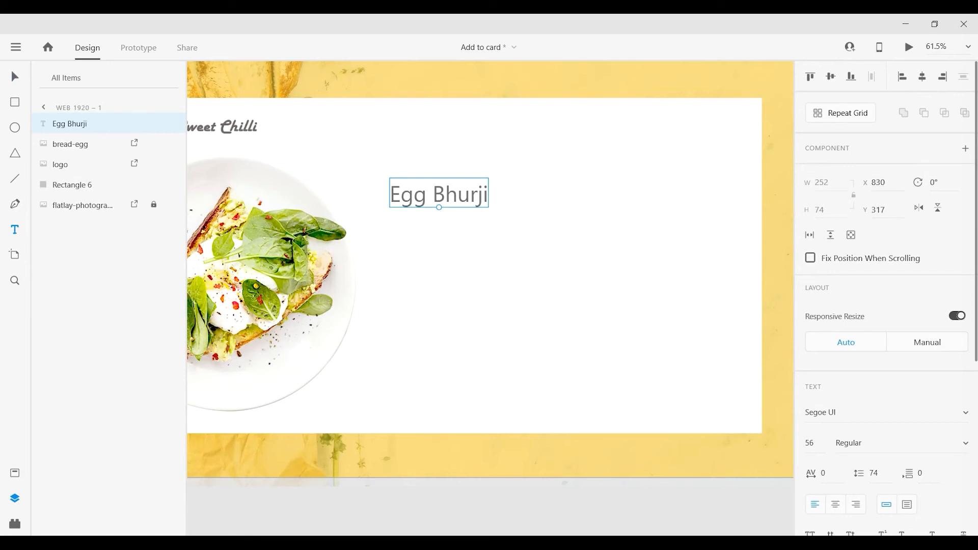
- Set the font of the "Egg Bhurji" title to Baloo Paaji 2 in Bold
left_click(844, 414)
type("Baloo Paaji 2")
key("Return")
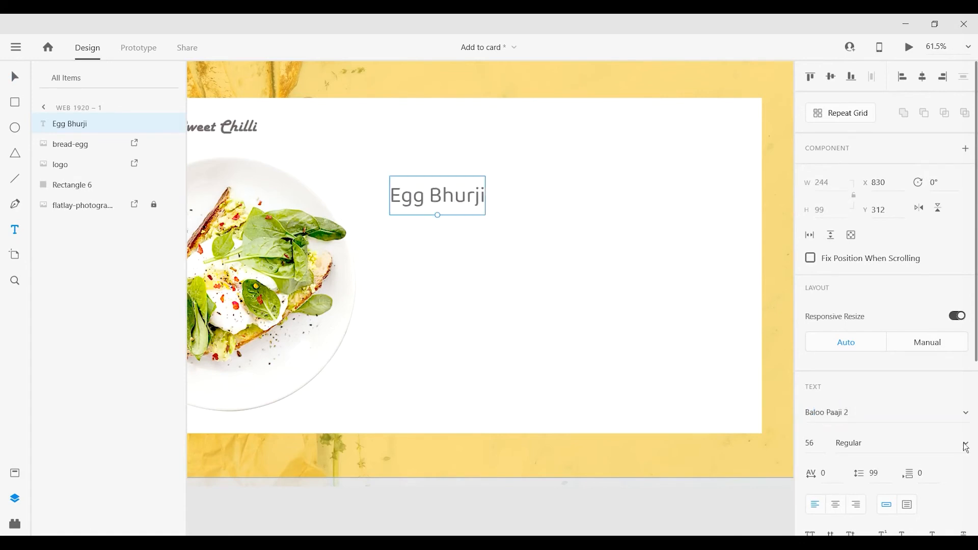
left_click(967, 448)
left_click(902, 495)
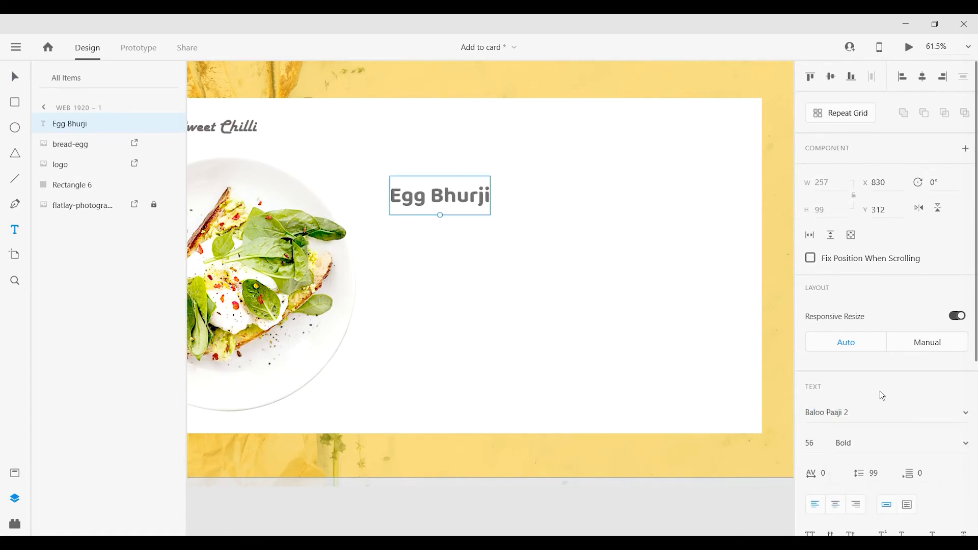
- Set the "Egg Bhurji" title to size 70 and SemiBold weight, placed at about X 859, Y 325
type("0")
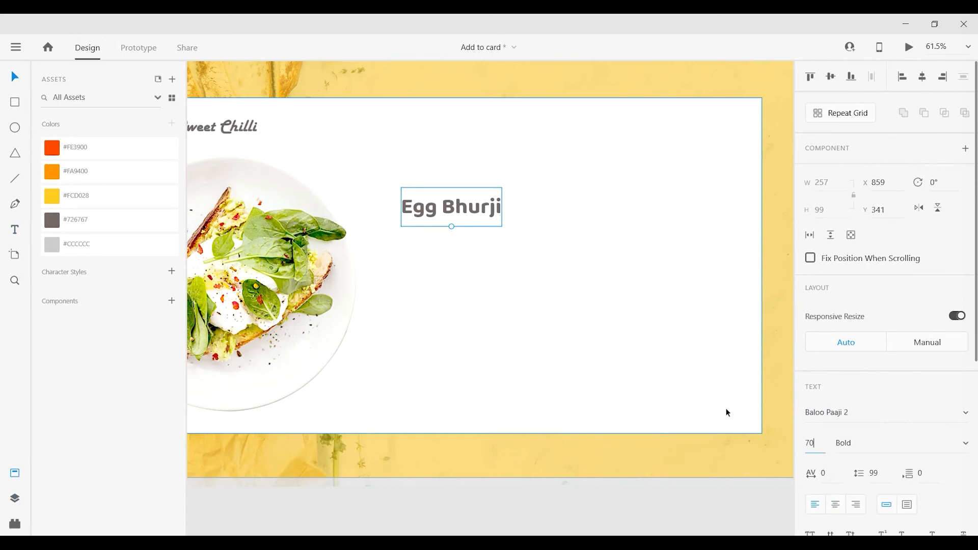
key("Return")
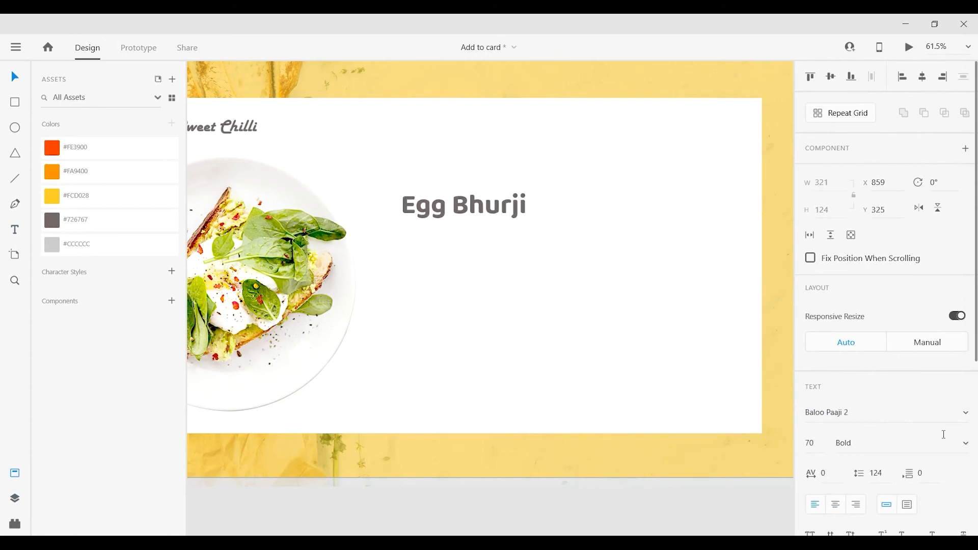
left_click(963, 445)
left_click(916, 418)
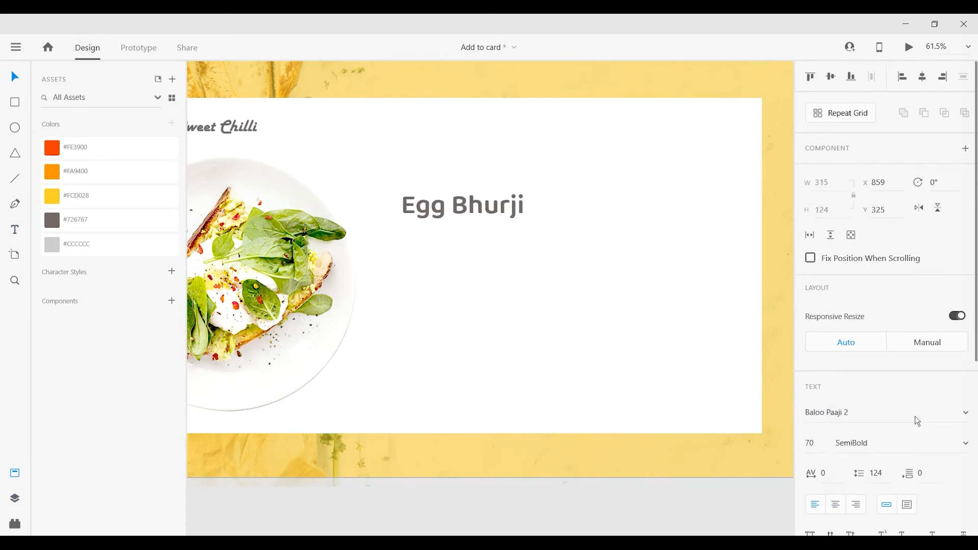
left_click(754, 510)
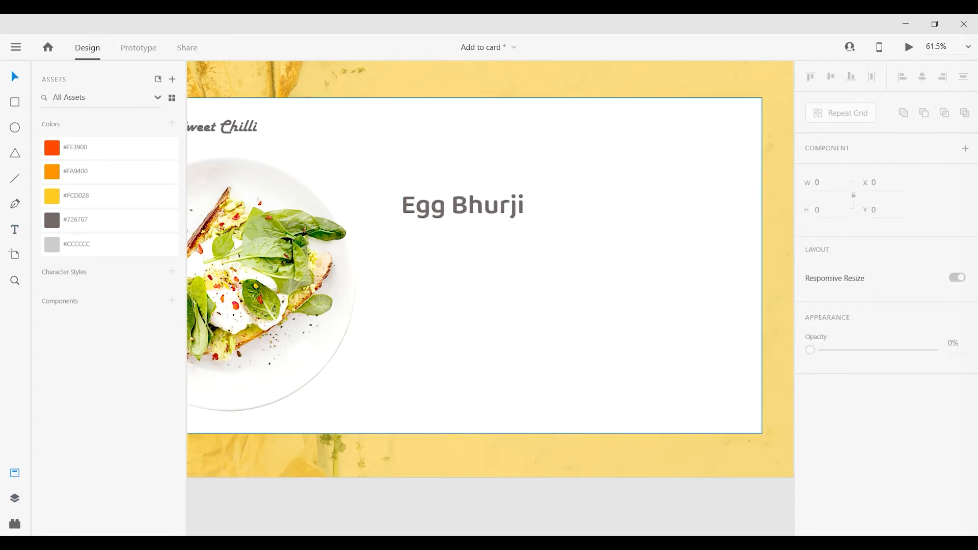
- Create an area text box of about 667 × 105 below the title and paste the "Scrambled eggs made the Indian way" description into it
key("t")
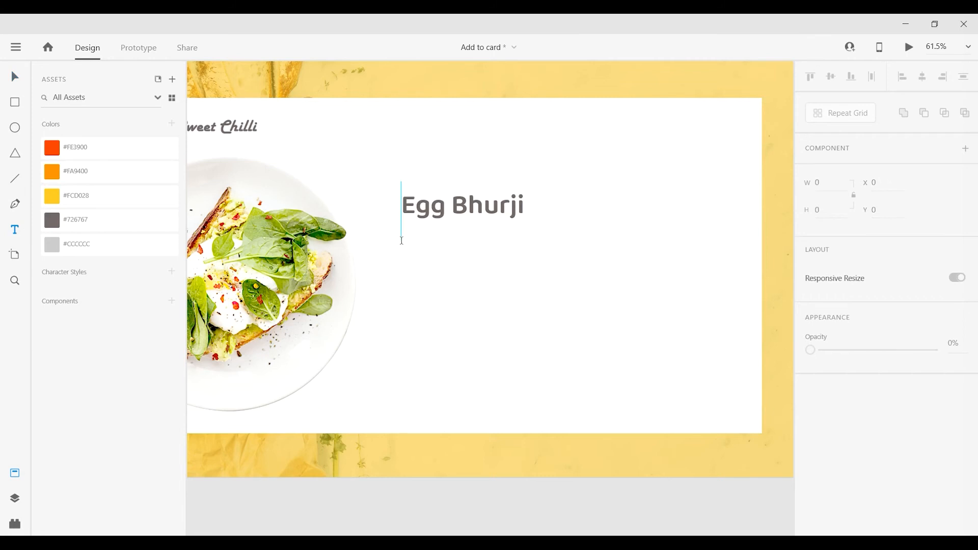
left_click_drag(402, 240, 664, 283)
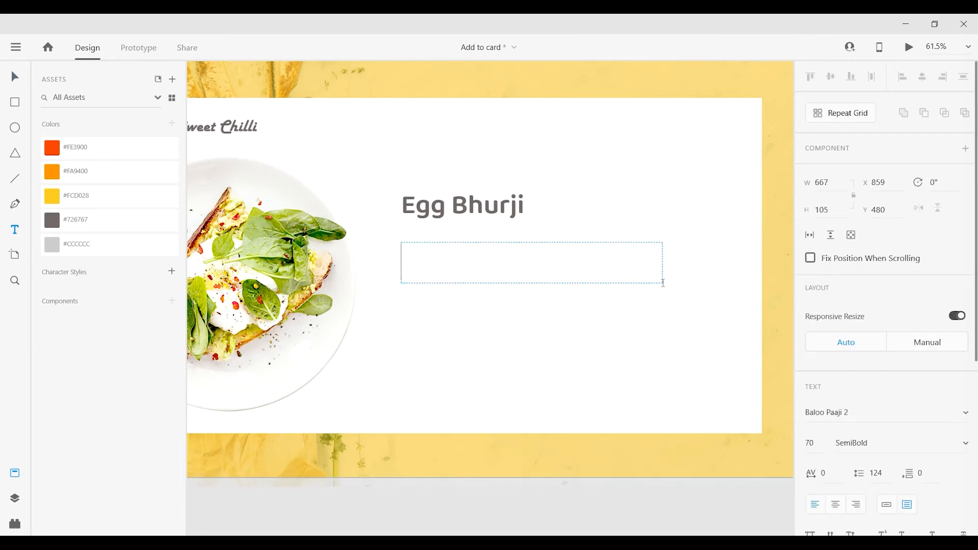
key("ctrl+v")
key("ctrl+a")
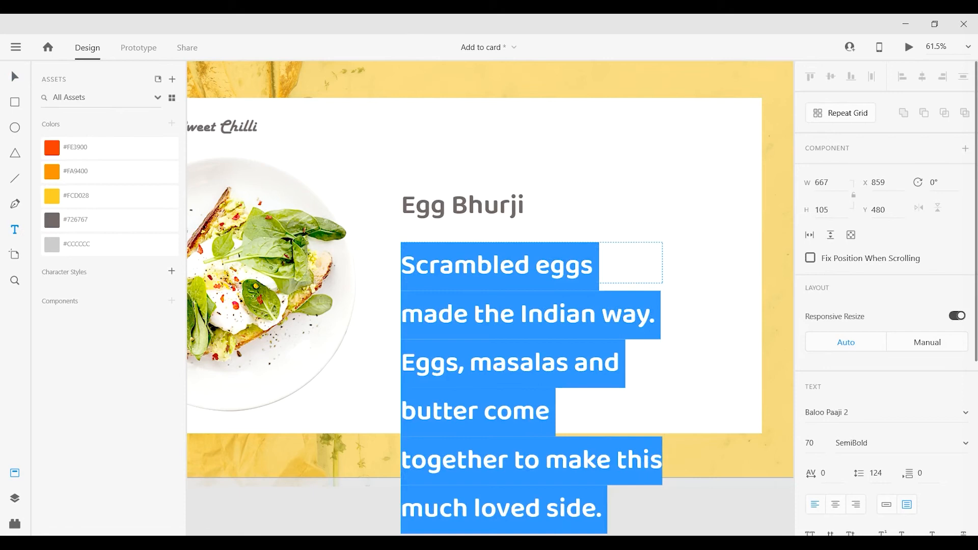
- Format the description text in Malgun Gothic at size 24
left_click(872, 412)
type("Ma")
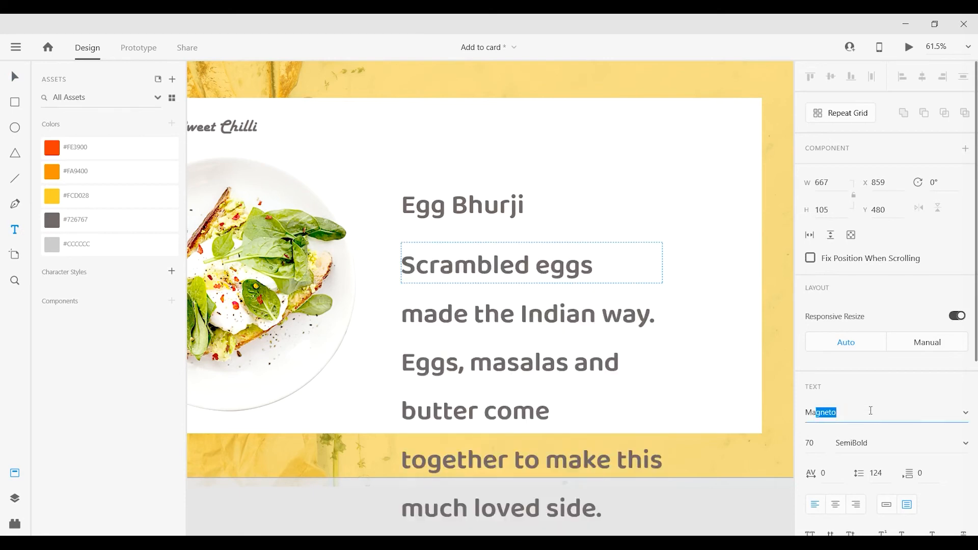
type("lg")
key("Return")
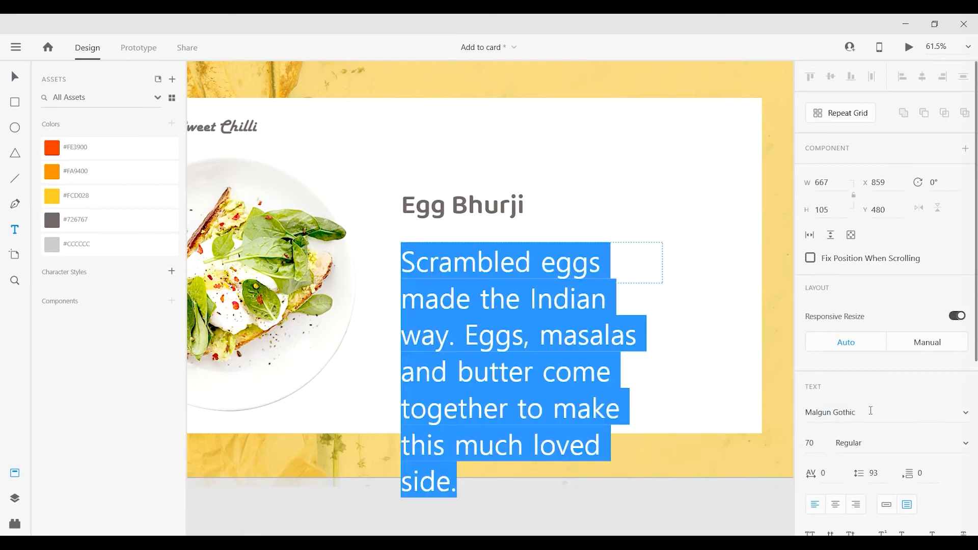
left_click(816, 451)
type("24")
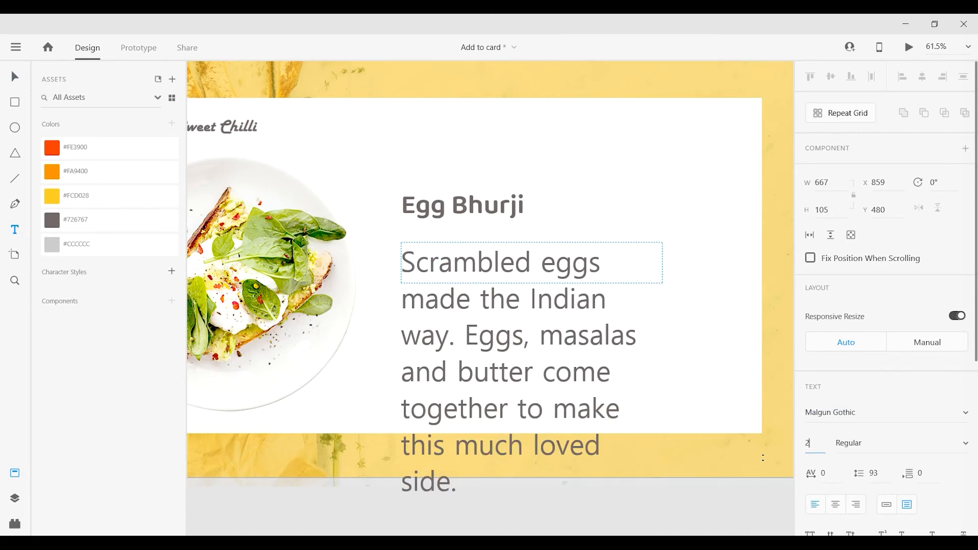
key("Return")
left_click(16, 77)
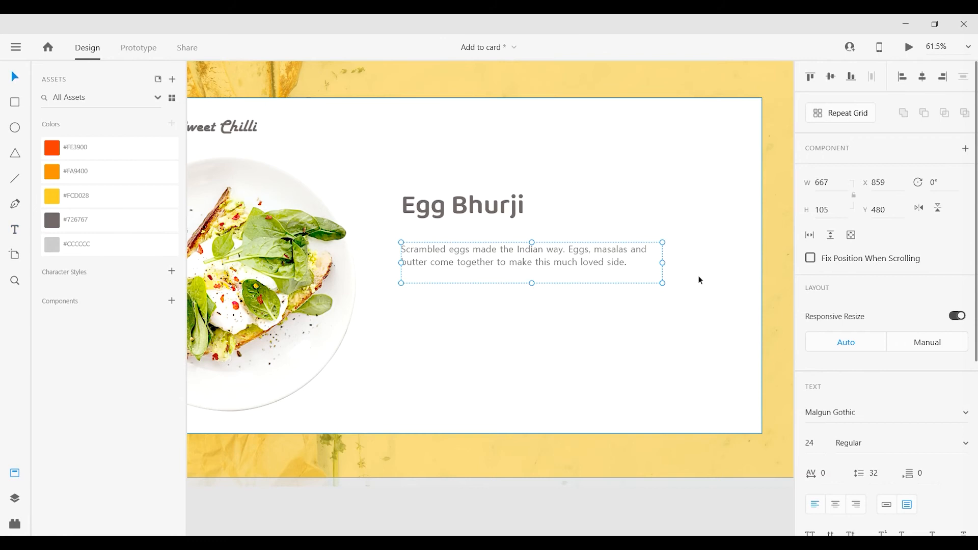
- Widen the description text box to about 713
left_click_drag(663, 263, 681, 262)
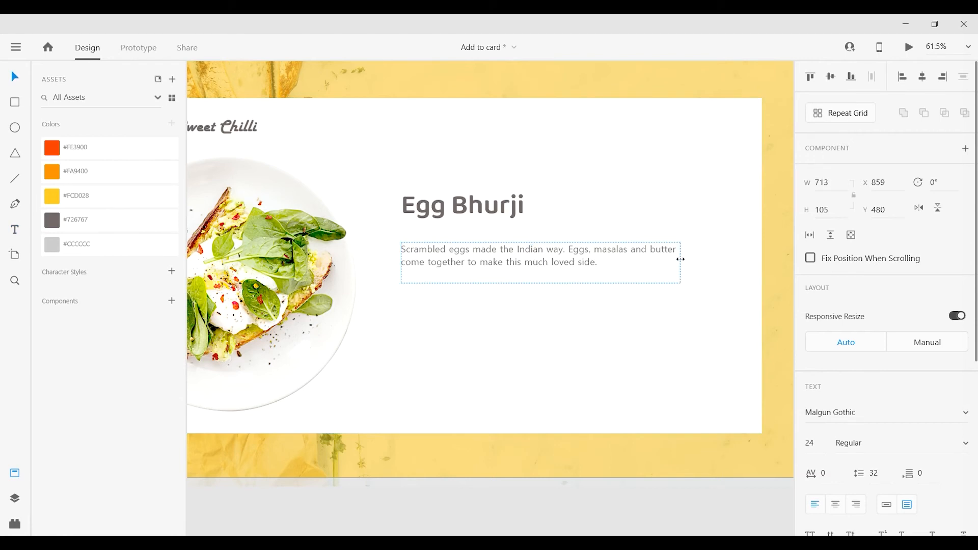
left_click_drag(530, 248, 532, 245)
left_click(334, 503)
- Draw a polygon of about 55 × 48 to the right of the title and set its corner count to 5
scroll(468, 343, "up", 2)
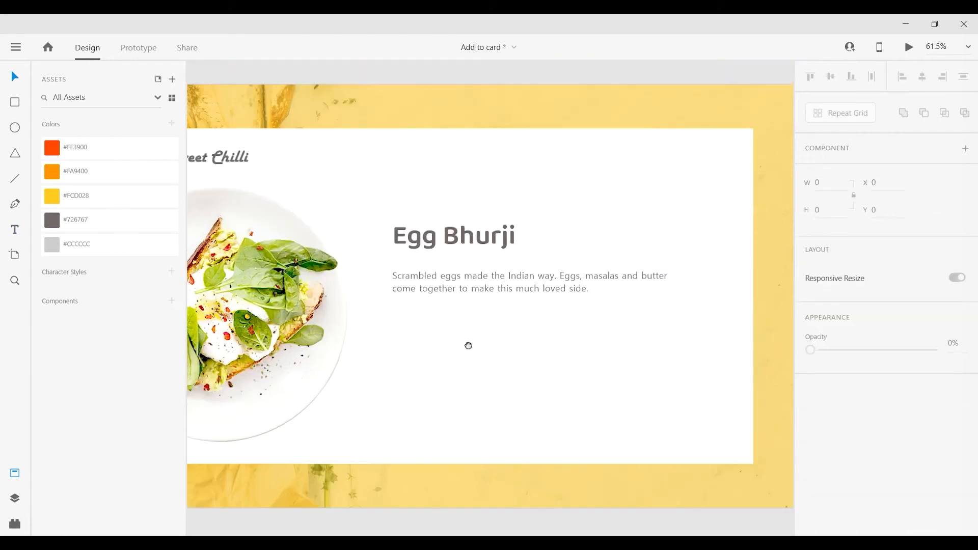
scroll(450, 277, "up", 2)
left_click(15, 154)
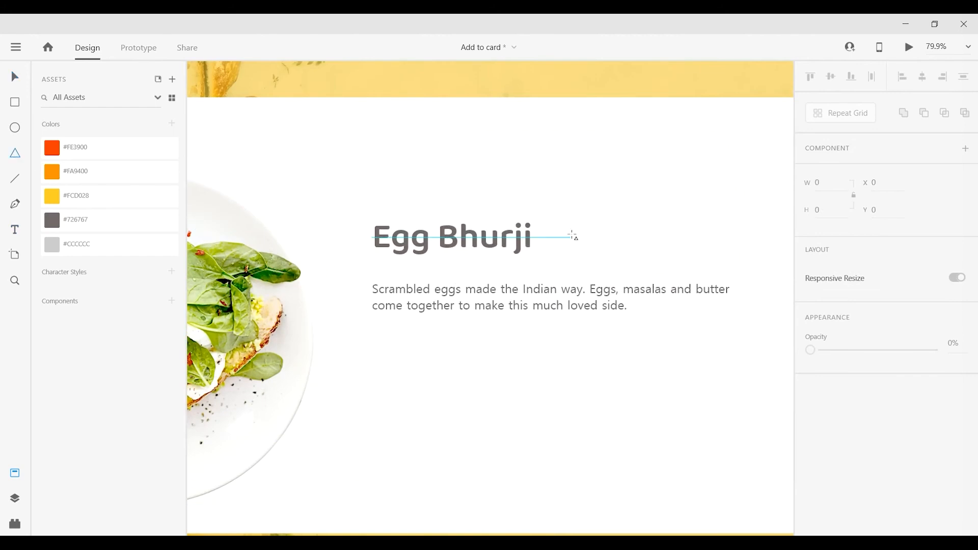
left_click_drag(573, 234, 605, 259)
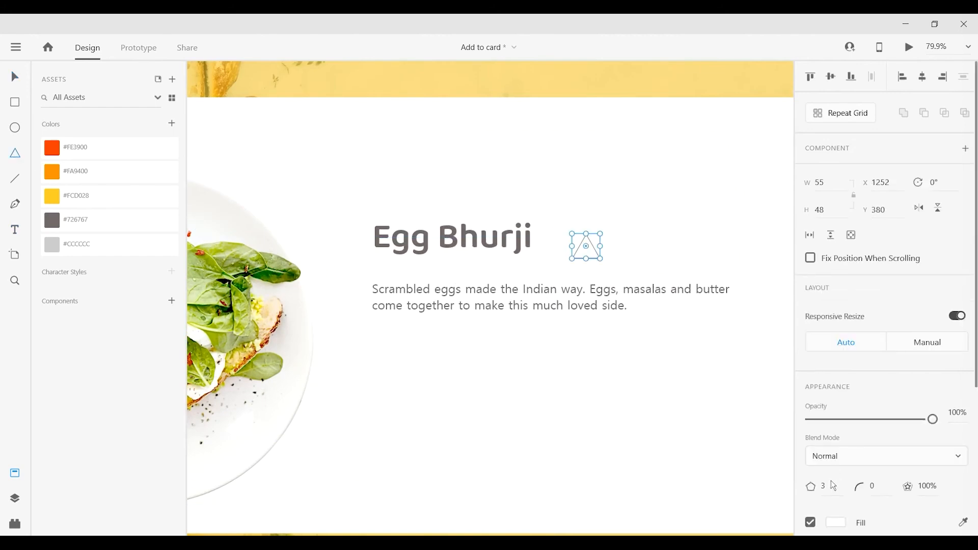
left_click(832, 487)
type("5")
key("Return")
- Turn the pentagon into a rounded star with a star ratio of 58% and a corner radius of 2
scroll(604, 239, "up", 5)
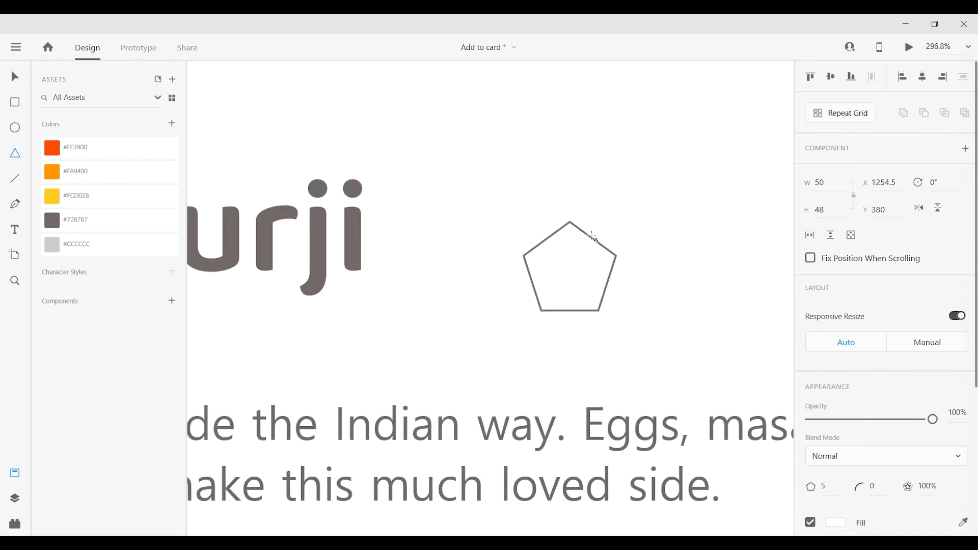
left_click_drag(593, 235, 571, 231)
scroll(843, 351, "down", 3)
scroll(677, 342, "down", 2)
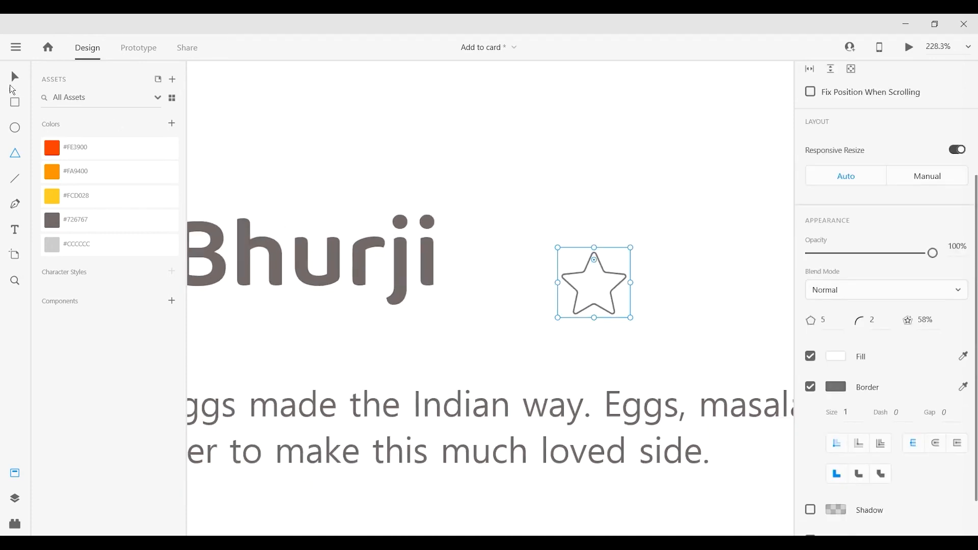
- Move the star below the title to about X 850.5, Y 425 and scale it to height 38 with the aspect ratio locked
left_click(14, 79)
scroll(825, 316, "down", 1)
scroll(635, 308, "down", 3)
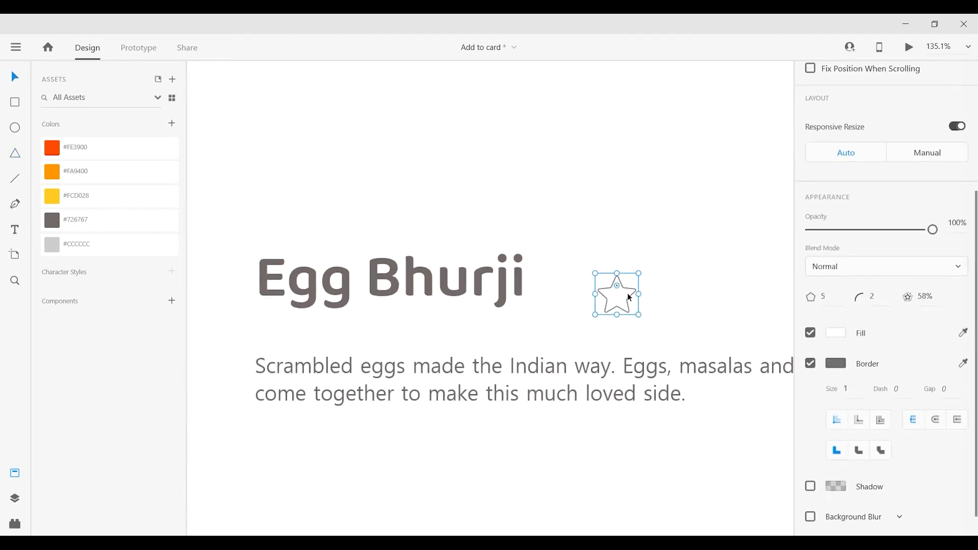
left_click_drag(627, 295, 244, 333)
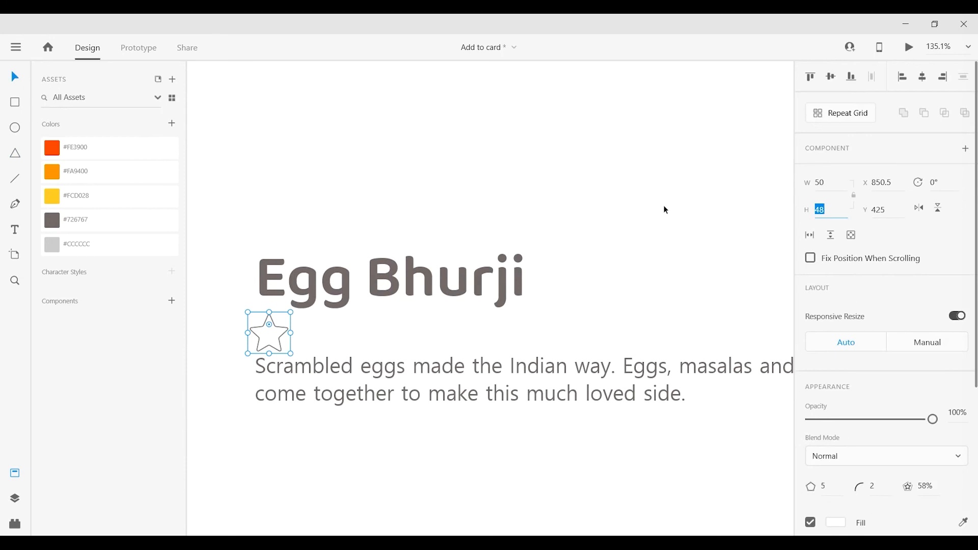
key("Return")
key("ctrl+z")
left_click(854, 196)
left_click(831, 214)
type("38")
key("Return")
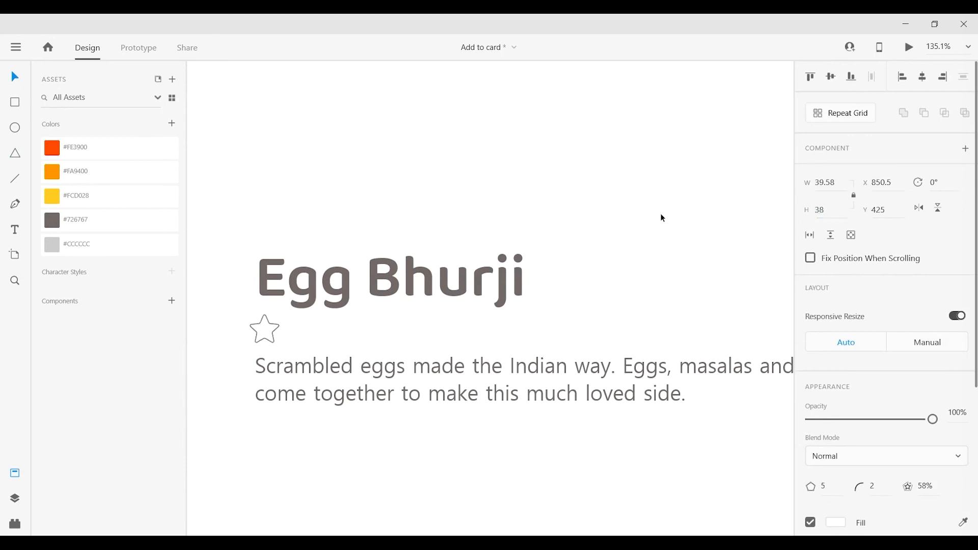
- Shift the star to about X 852.5, Y 430 and give it the yellow #FCD028 fill without a border
scroll(273, 327, "up", 1)
scroll(272, 326, "up", 1)
left_click_drag(273, 327, 266, 332)
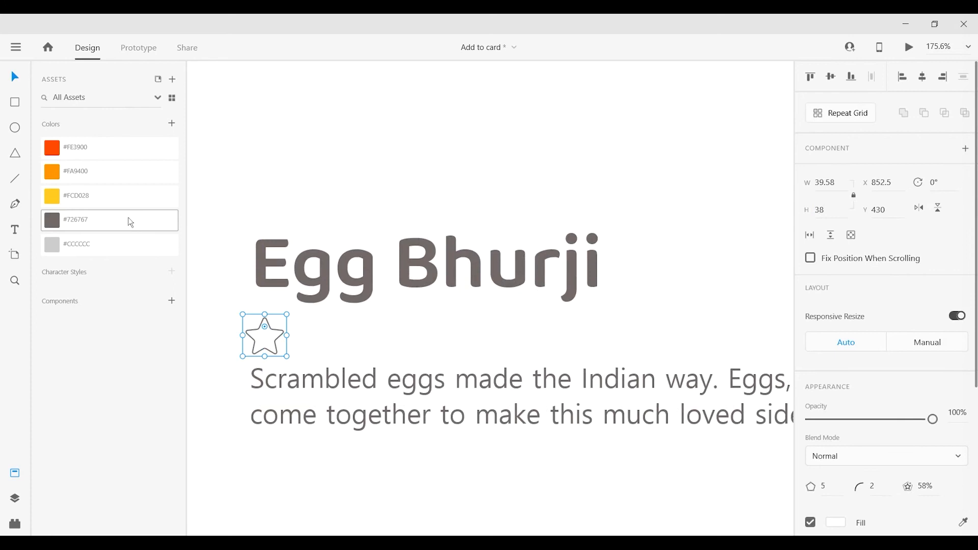
left_click(123, 197)
scroll(822, 451, "down", 3)
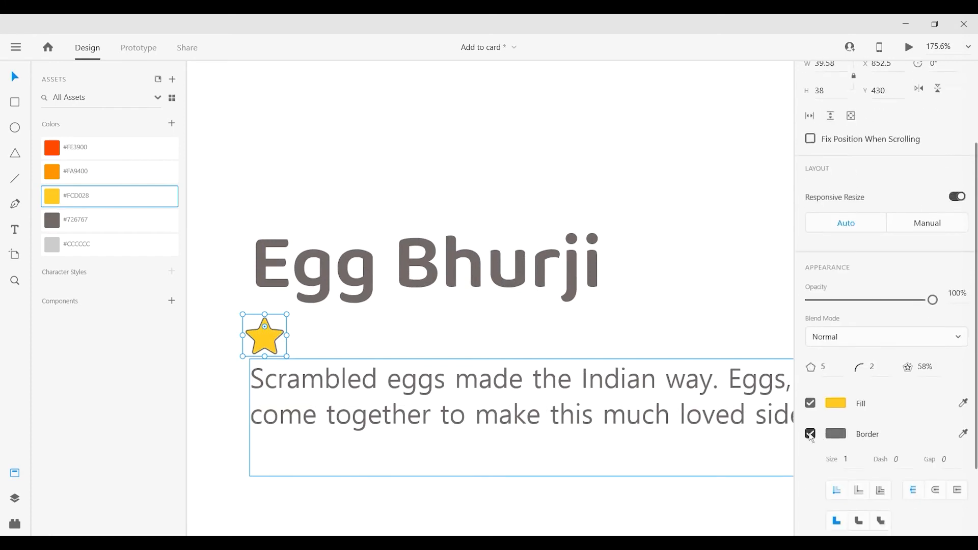
left_click(810, 434)
scroll(832, 253, "up", 4)
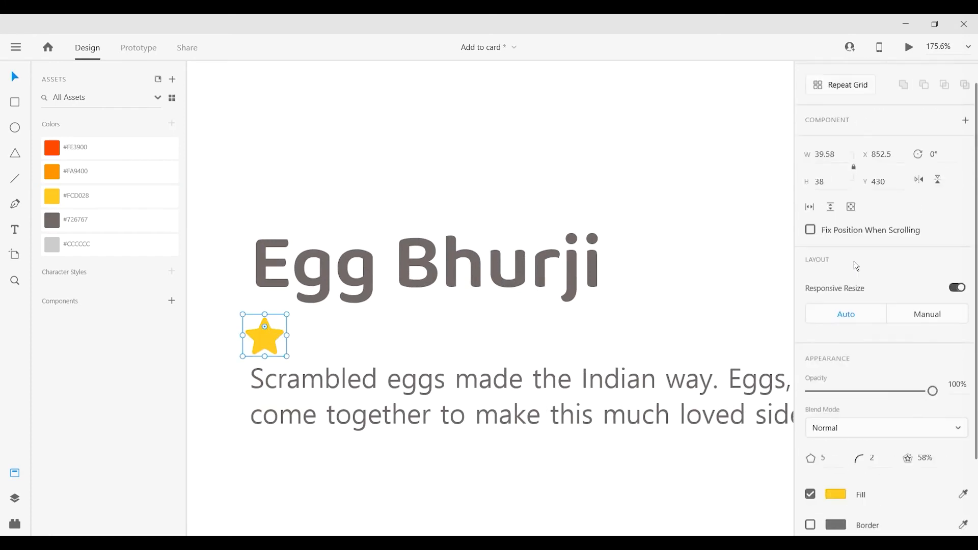
- Repeat the star with Repeat Grid into a horizontal row of five with 0 spacing
left_click(839, 114)
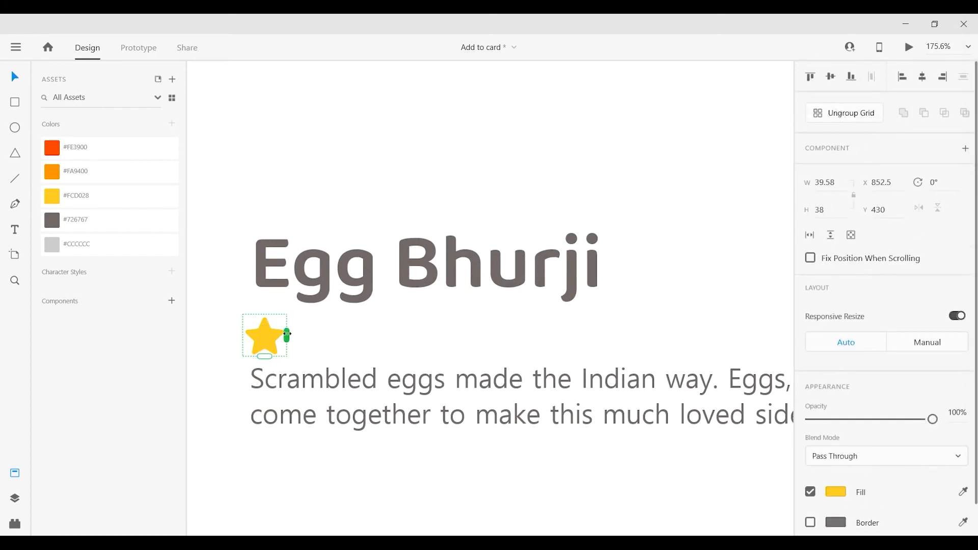
left_click_drag(288, 335, 562, 336)
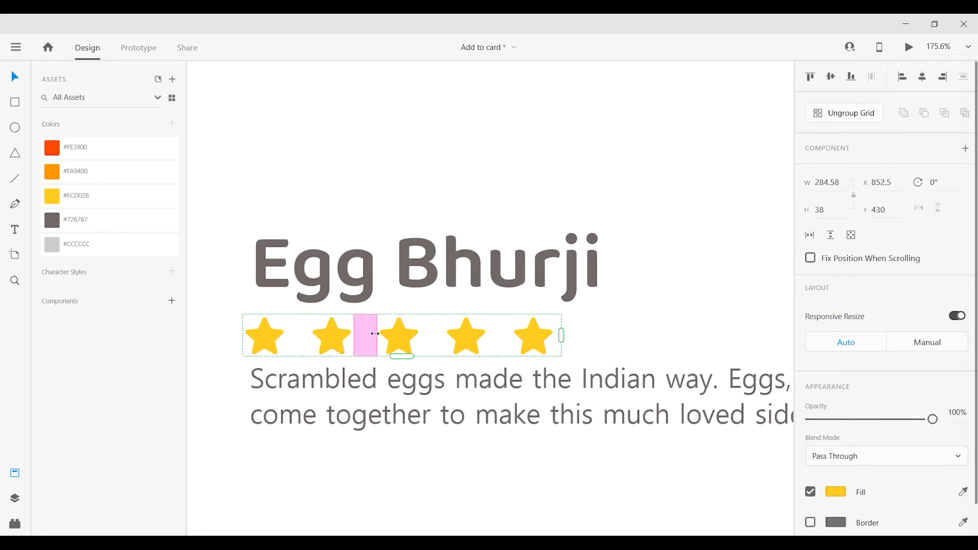
left_click_drag(366, 336, 330, 336)
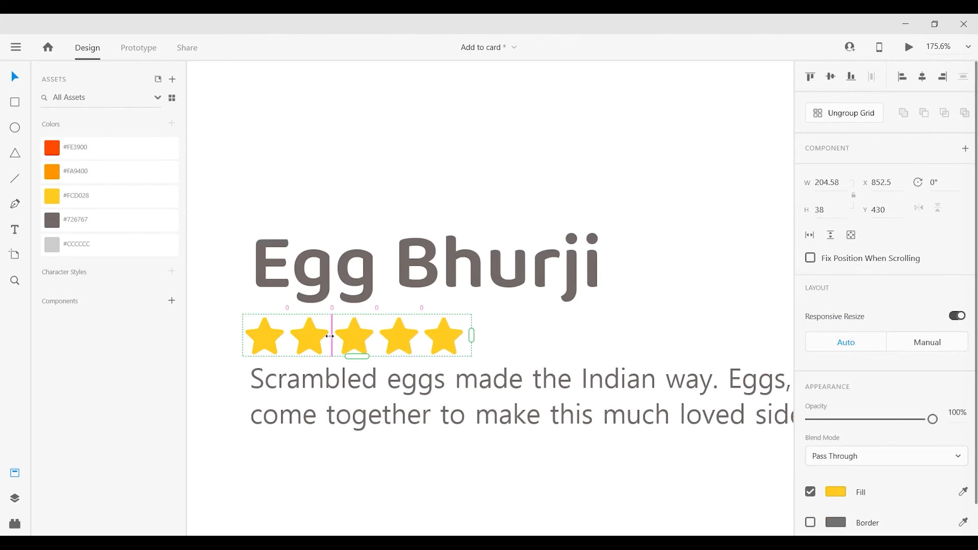
- Duplicate the "Egg Bhurji" title beside the stars at about X 1077, Y 401 and change the copy's text to "5.0 Rating"
left_click(518, 342)
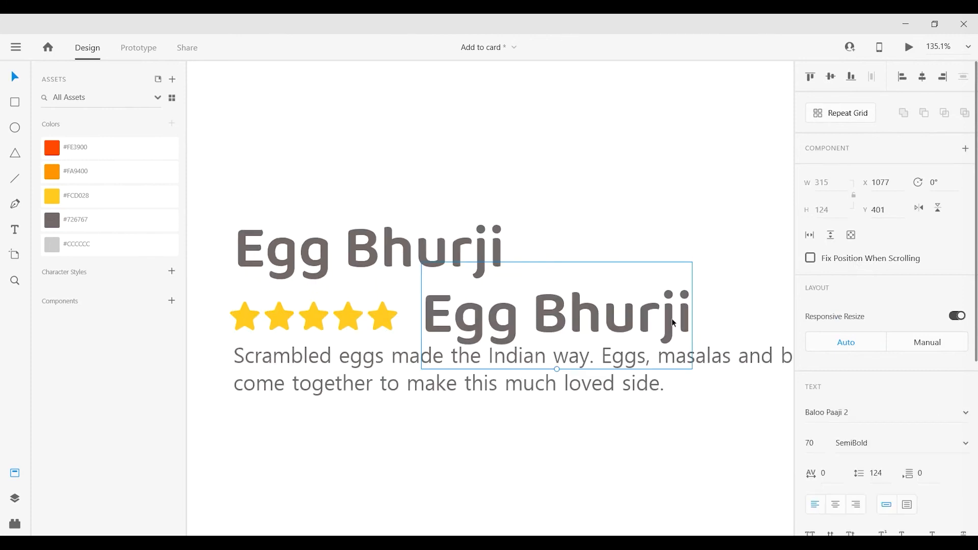
double_click(677, 335)
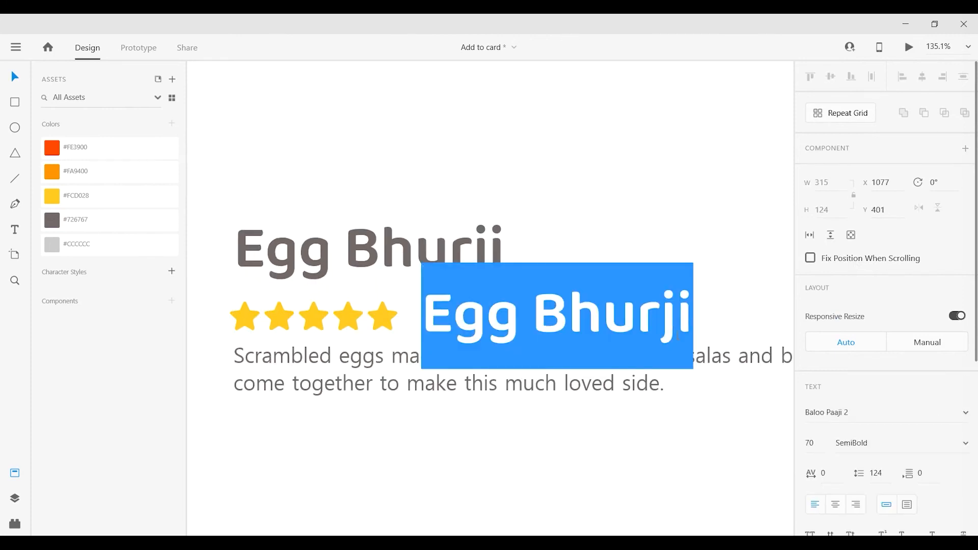
type("5.0")
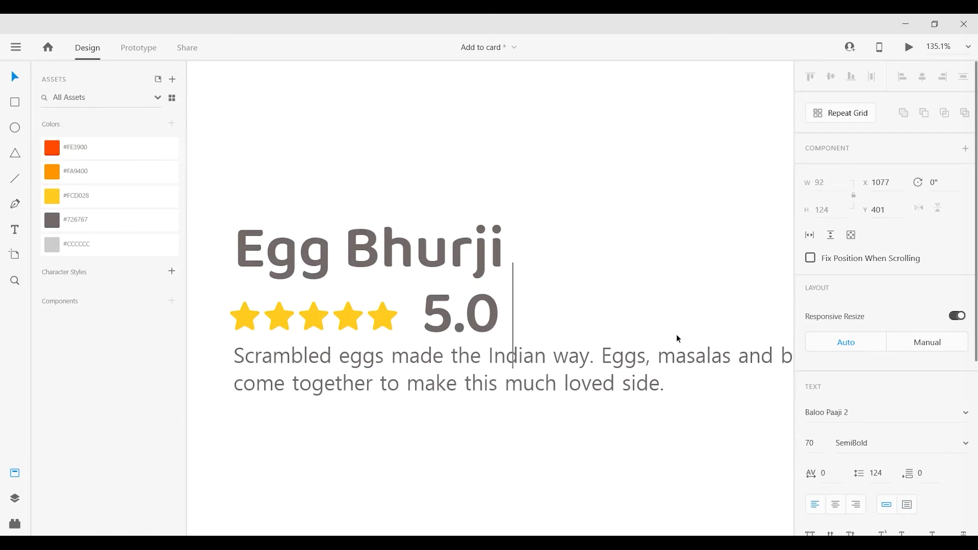
type(" Rating")
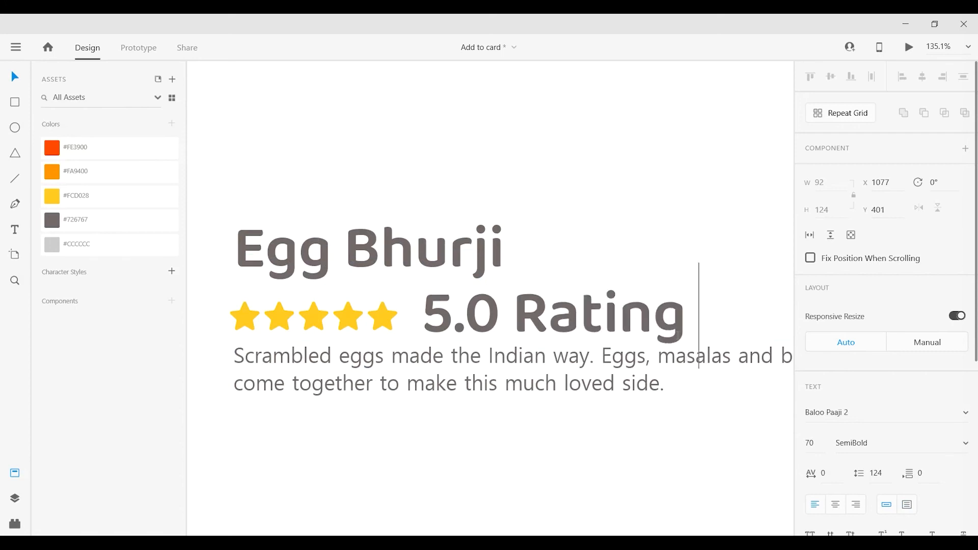
- Complete the rating text beside the stars so it reads "5.0 Rating & 2,172 Reviews"
type(" & ")
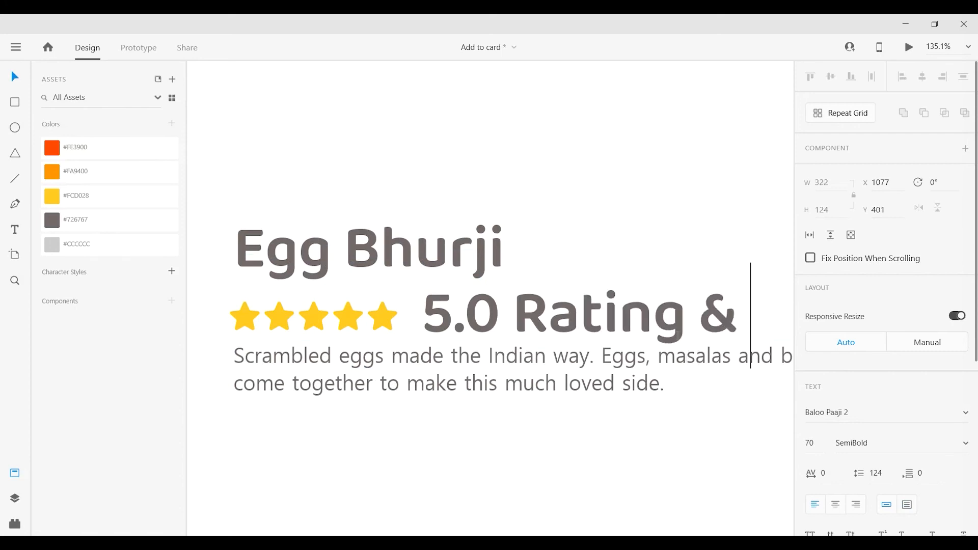
type("2,172 Reiews")
scroll(340, 368, "down", 5)
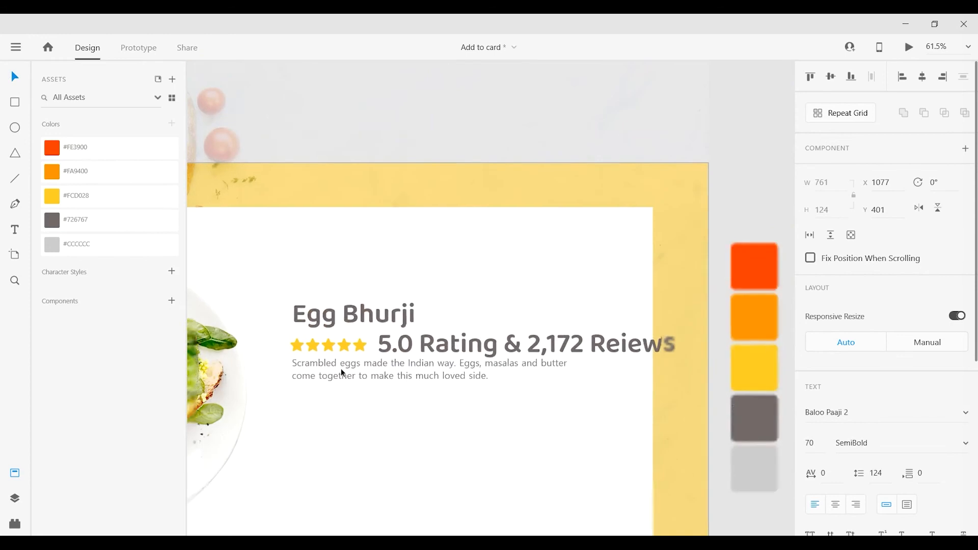
key("Escape")
double_click(630, 348)
left_click_drag(621, 349, 629, 349)
type("v")
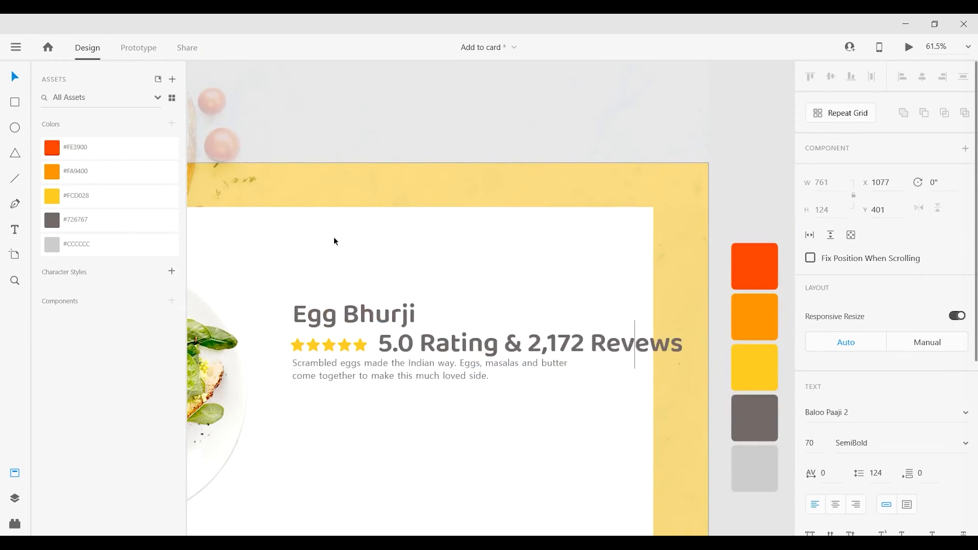
type("i")
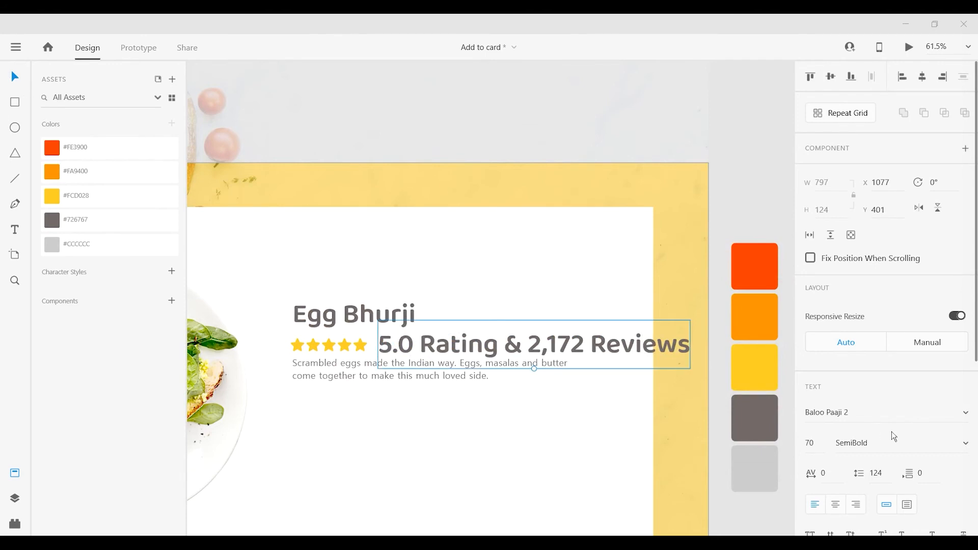
- Set the rating text to Malgun Gothic at size 22 and place it beside the stars at about X 1077, Y 449
left_click(850, 413)
type("Malgun Gothic")
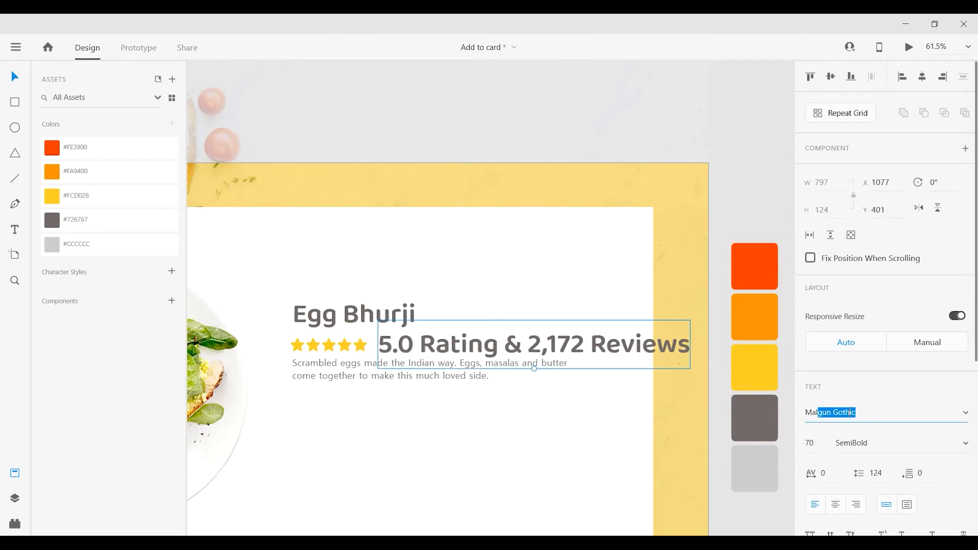
key("Return")
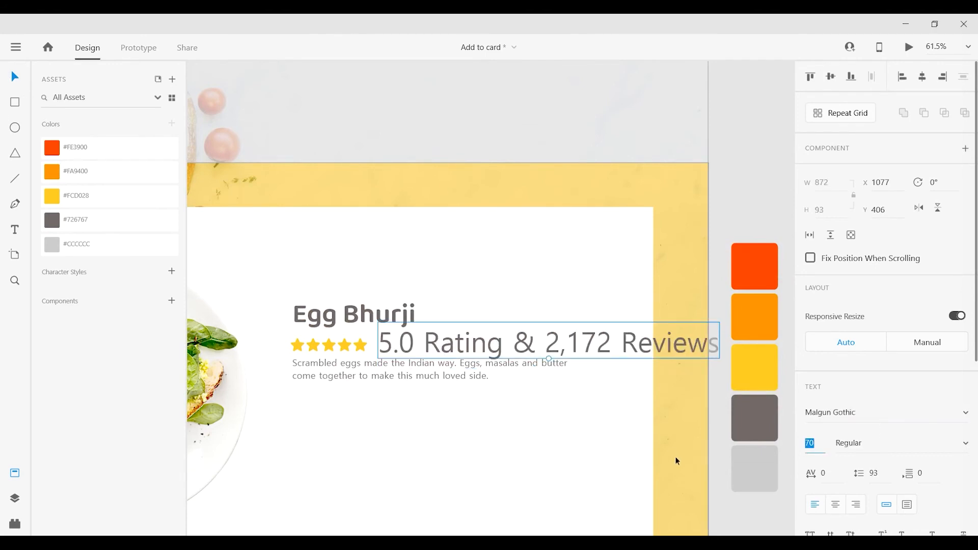
type("22")
key("Return")
left_click_drag(452, 351, 454, 346)
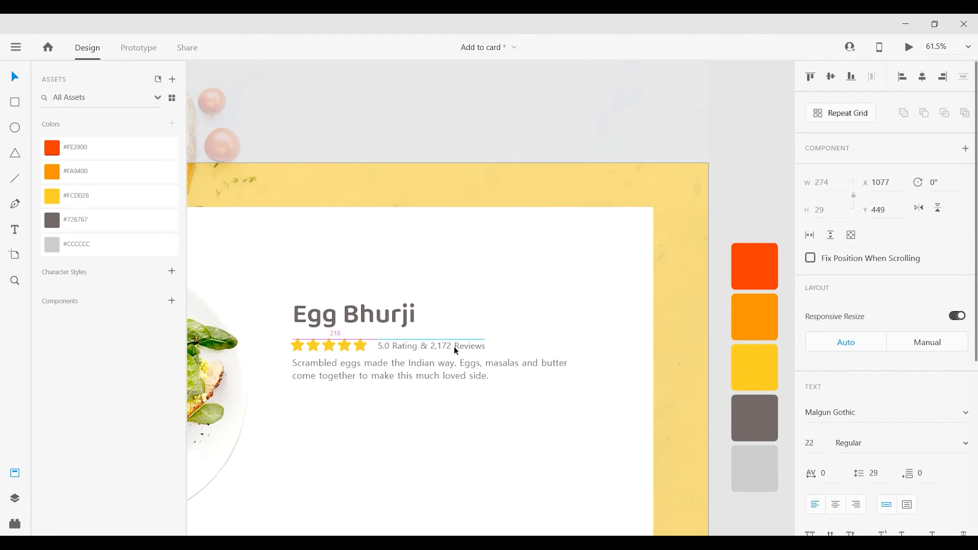
- Set the rating text's size to 24 and shift it up to about Y 444
left_click(817, 449)
type("24")
key("Return")
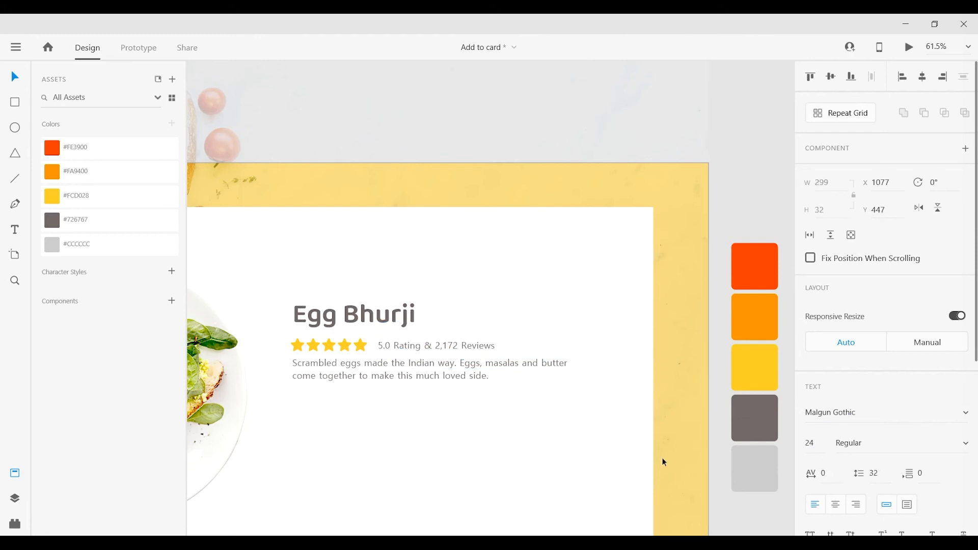
scroll(297, 324, "up", 4)
left_click_drag(493, 361, 494, 358)
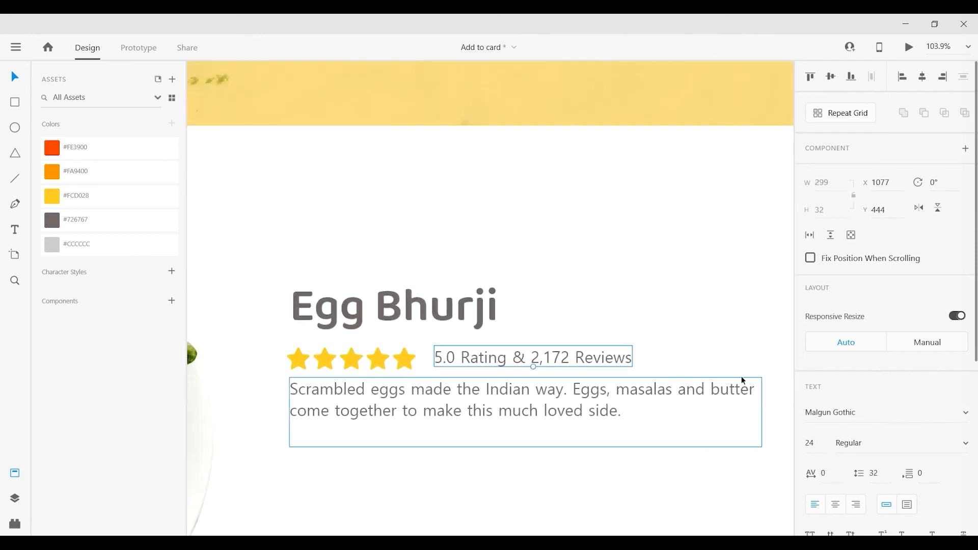
- Colour the rating text #FE3900 and set its weight to Bold
left_click(70, 147)
left_click_drag(687, 456, 672, 438)
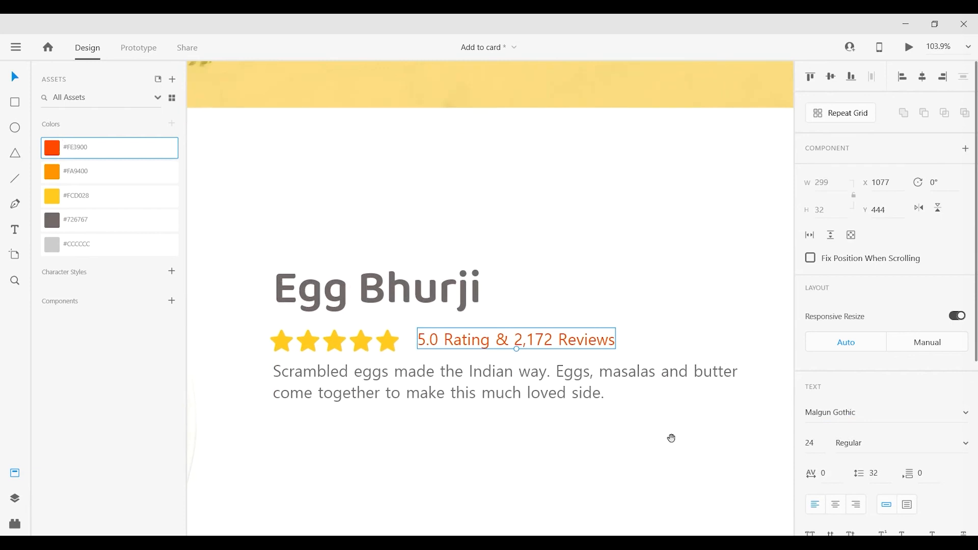
left_click(966, 445)
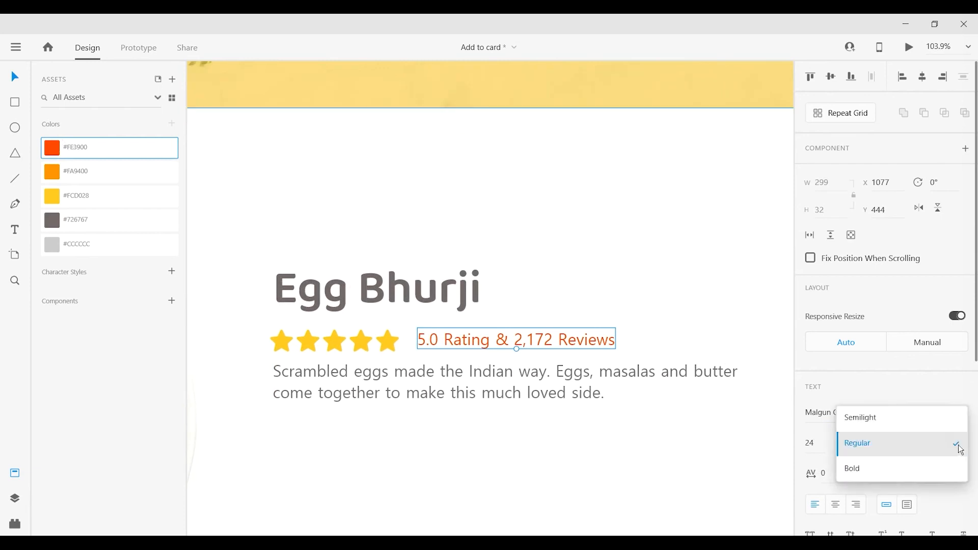
left_click(937, 467)
left_click(637, 469)
- Space out the rating and description, placing the description at about Y 503, then shift both down with the star row to about Y 449
left_click_drag(516, 347, 488, 352)
left_click(518, 448)
scroll(561, 459, "down", 1)
left_click(478, 320)
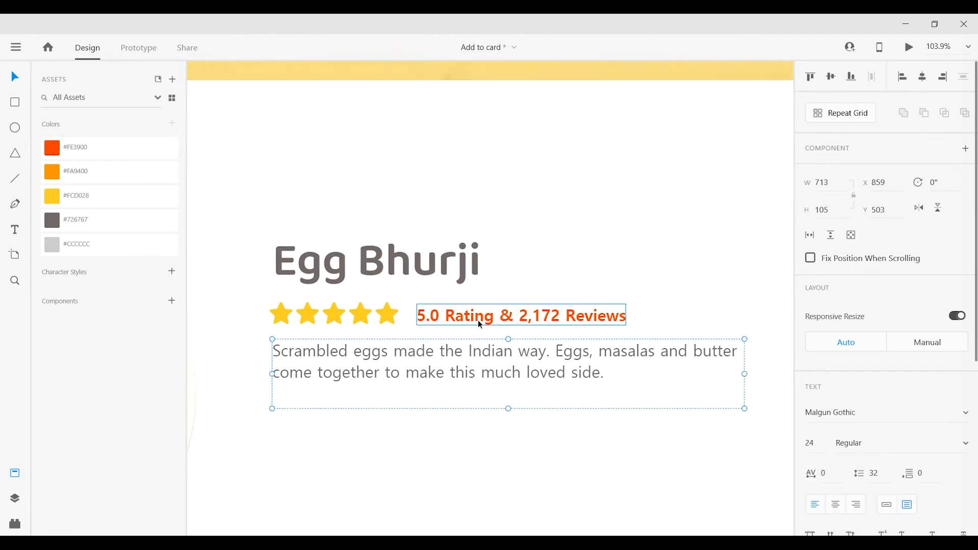
left_click(364, 316, "shift")
left_click(389, 355, "shift")
key("shift+Down")
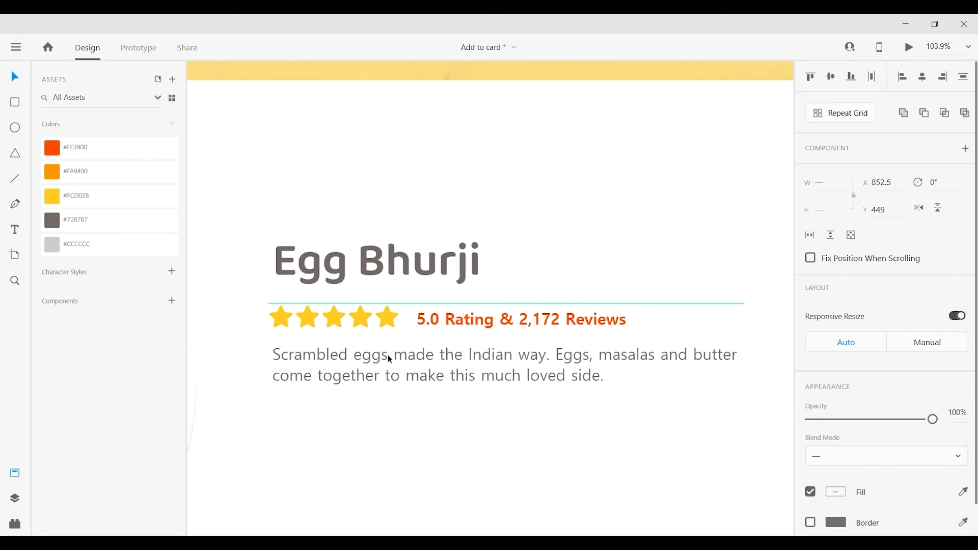
- Switch to Flaticon in the browser and download a free rupee icon from the "rupee" search results as SVG
left_click(427, 439)
left_click_drag(495, 473, 588, 331)
left_click_drag(498, 369, 466, 356)
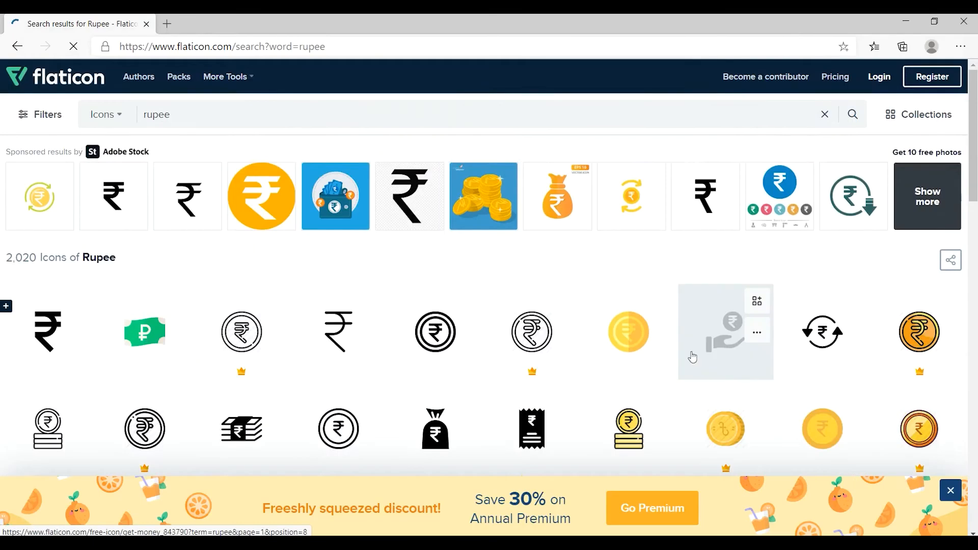
scroll(662, 331, "down", 3)
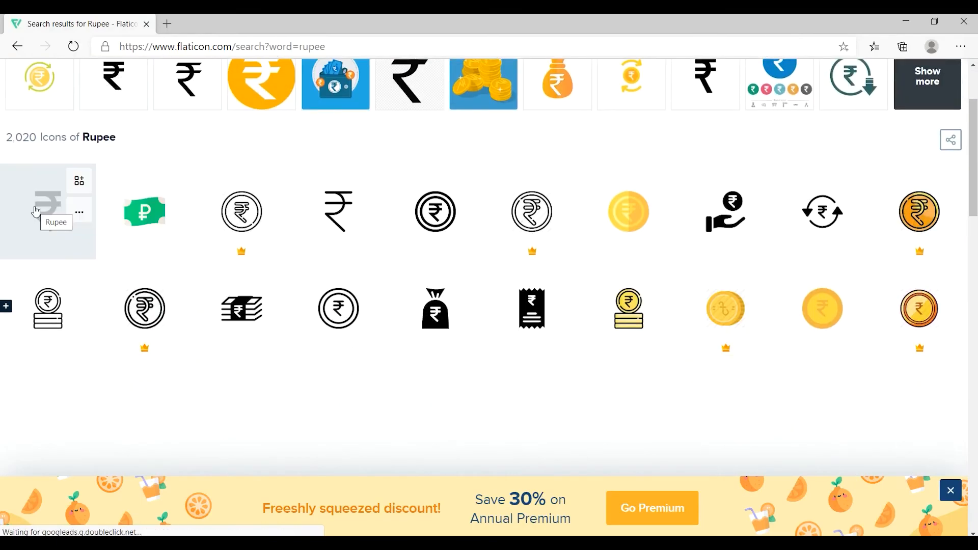
left_click(49, 277)
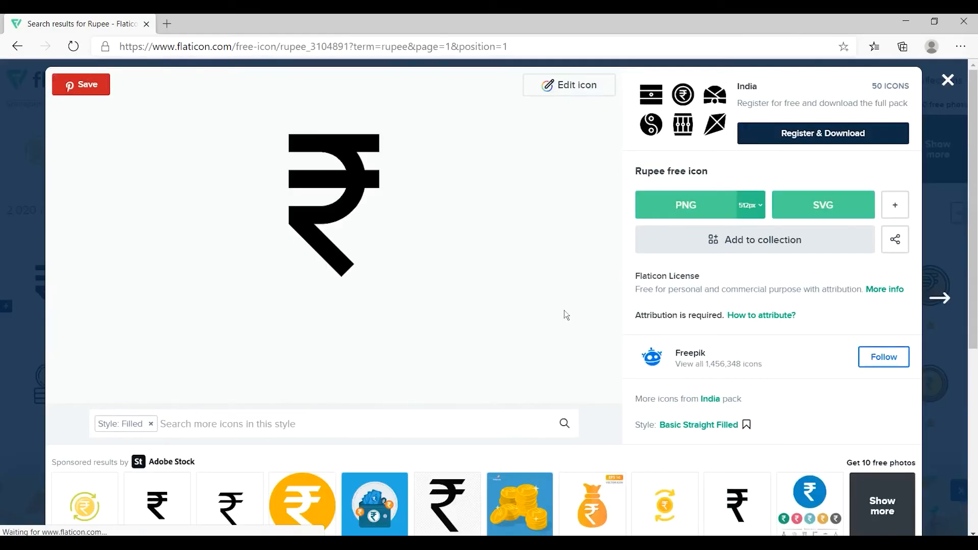
left_click(855, 213)
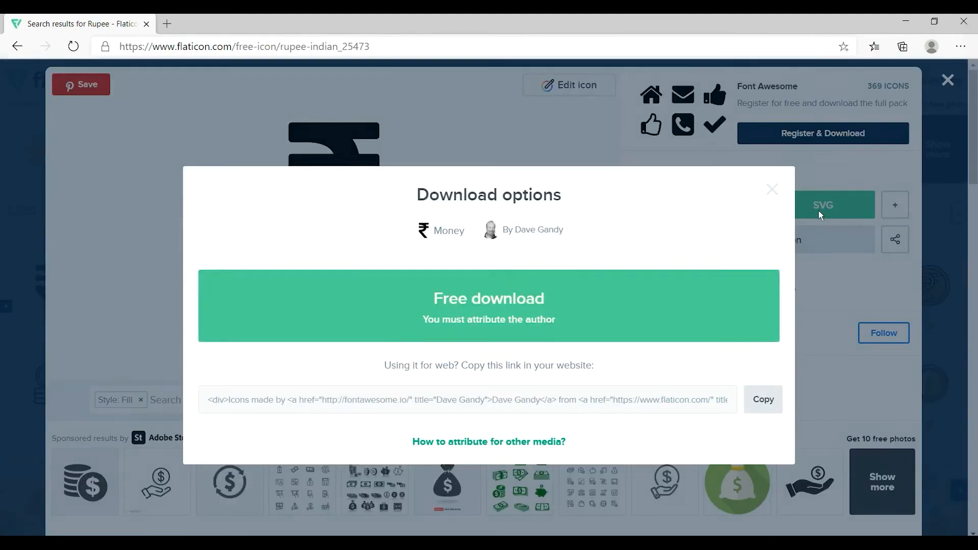
left_click(514, 310)
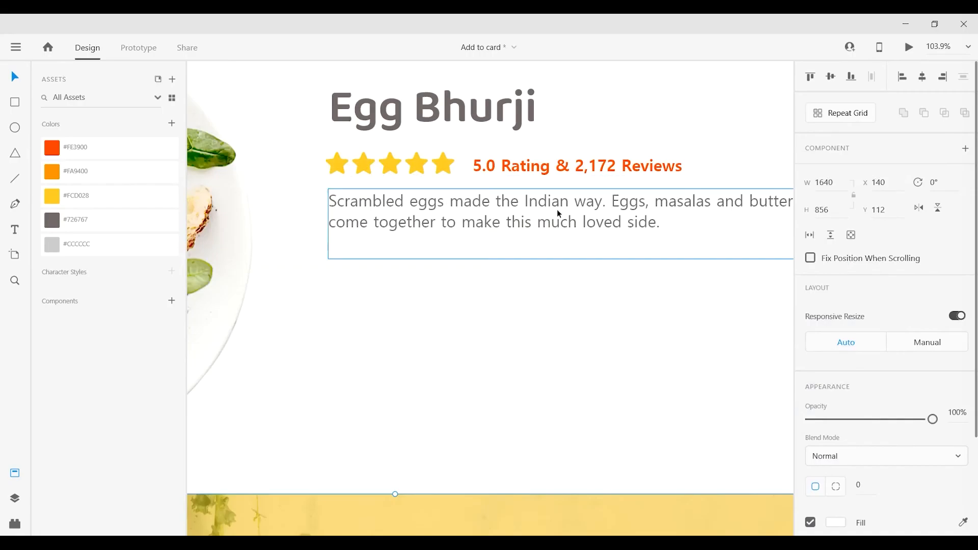
- Paste the rupee icon below the description and scale it to height 22.5 with the aspect ratio locked
left_click(451, 310)
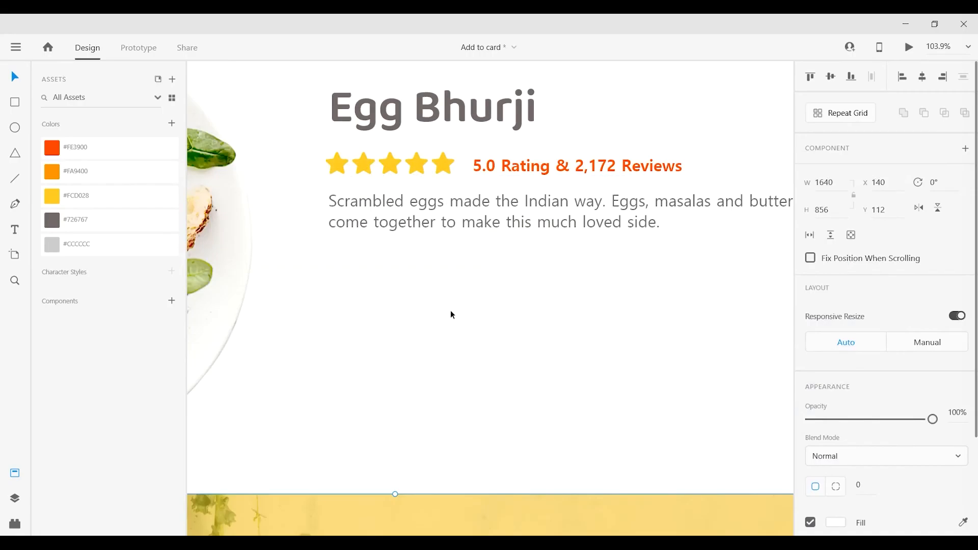
key("ctrl+v")
left_click_drag(492, 236, 359, 297)
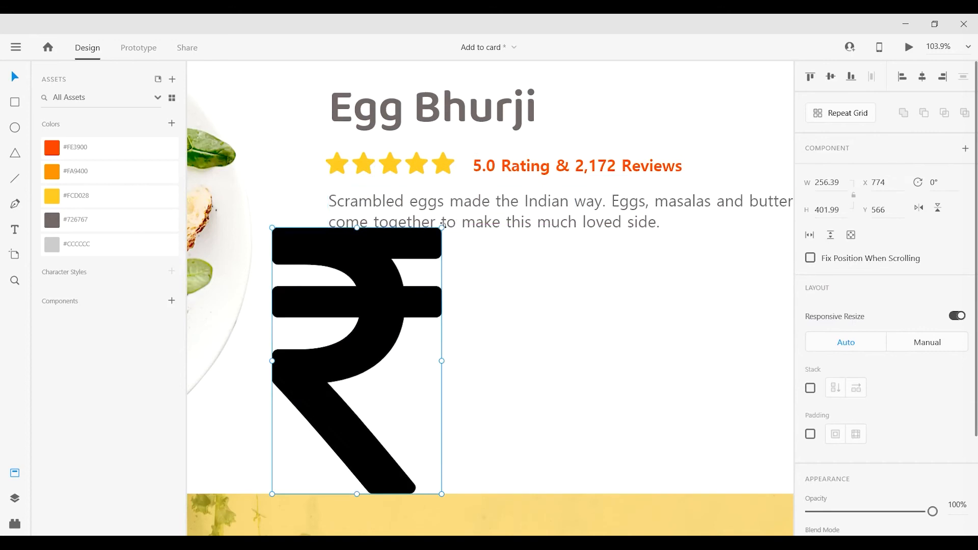
left_click_drag(441, 224, 347, 283)
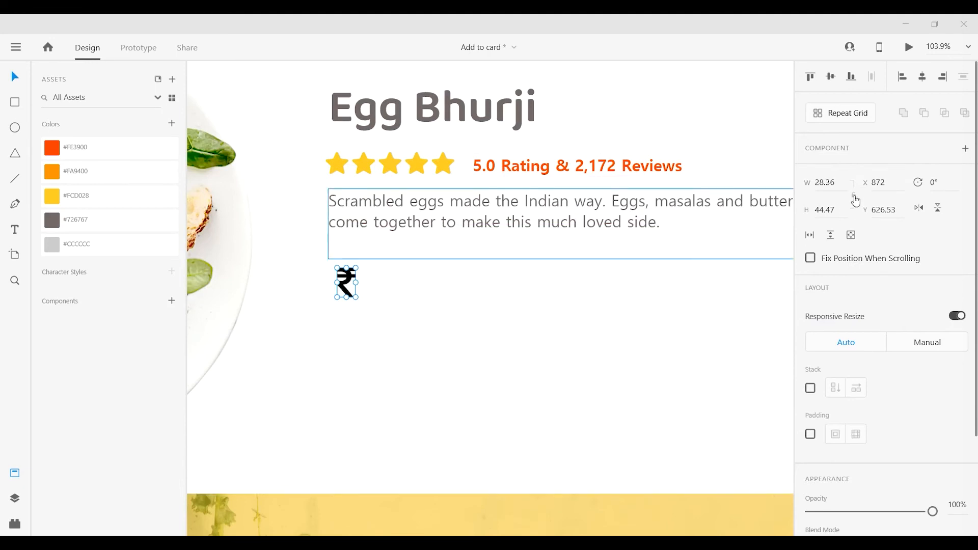
left_click_drag(796, 214, 579, 222)
type("22.5")
key("Return")
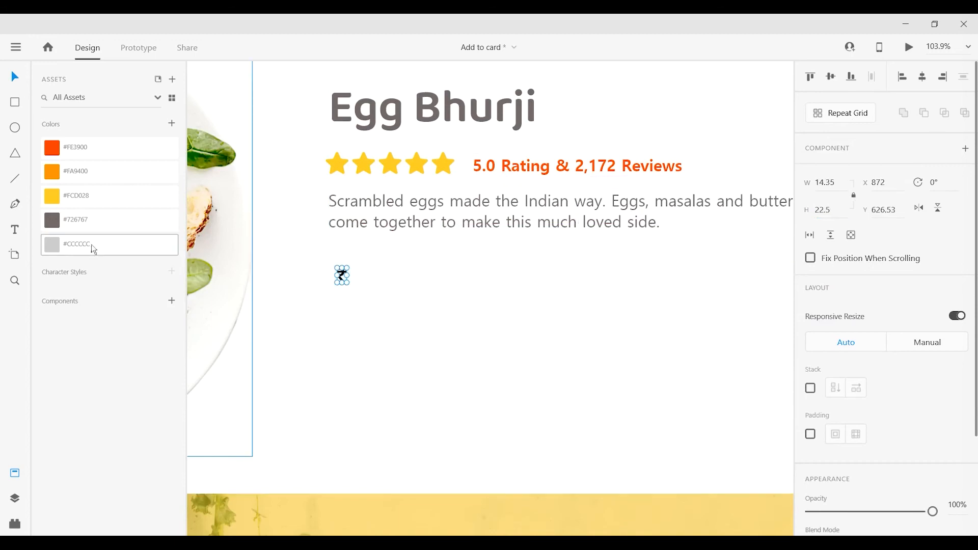
- Fill the rupee icon with #CCCCCC and align it with the description's left edge at X 859
left_click(92, 246)
scroll(318, 255, "up", 5)
left_click_drag(456, 315, 422, 346)
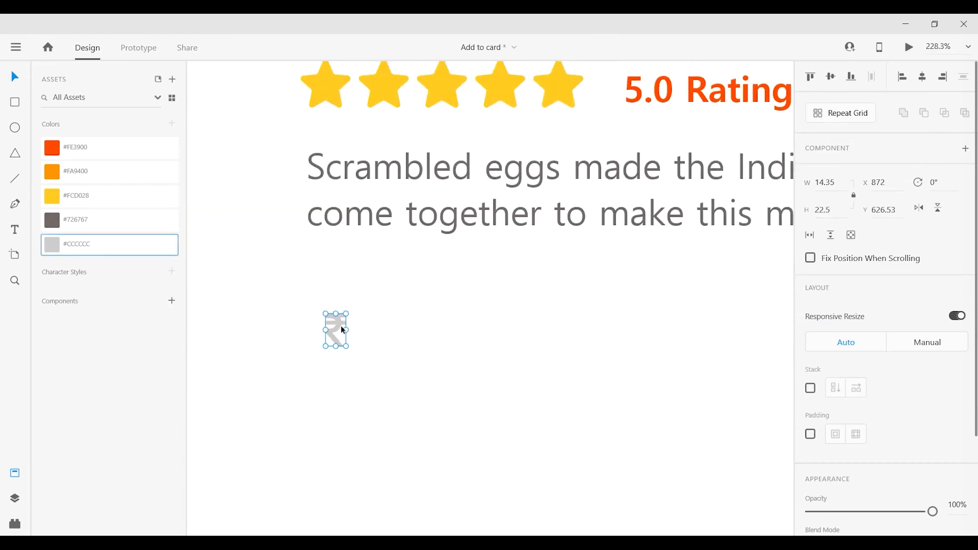
left_click_drag(343, 330, 327, 330)
left_click_drag(441, 337, 450, 339)
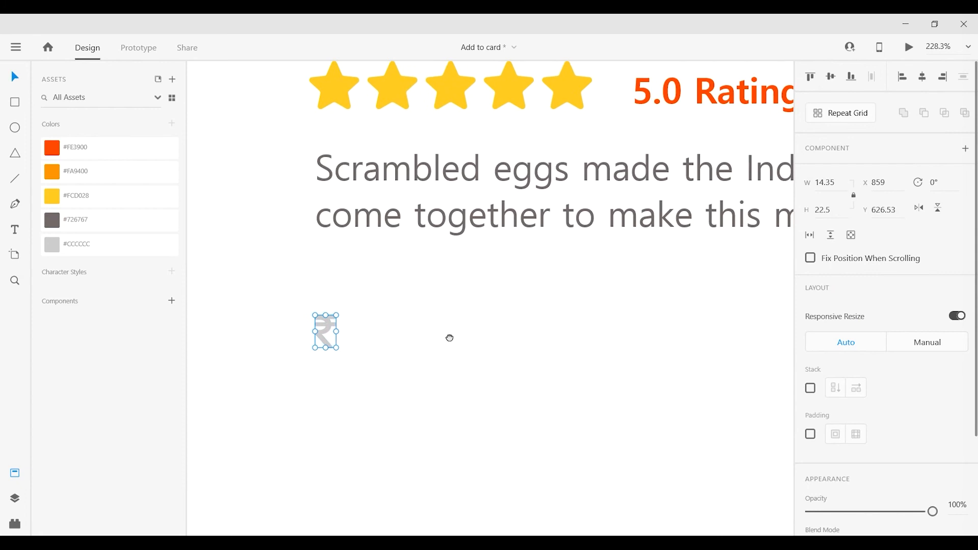
left_click(445, 348)
scroll(487, 305, "down", 2)
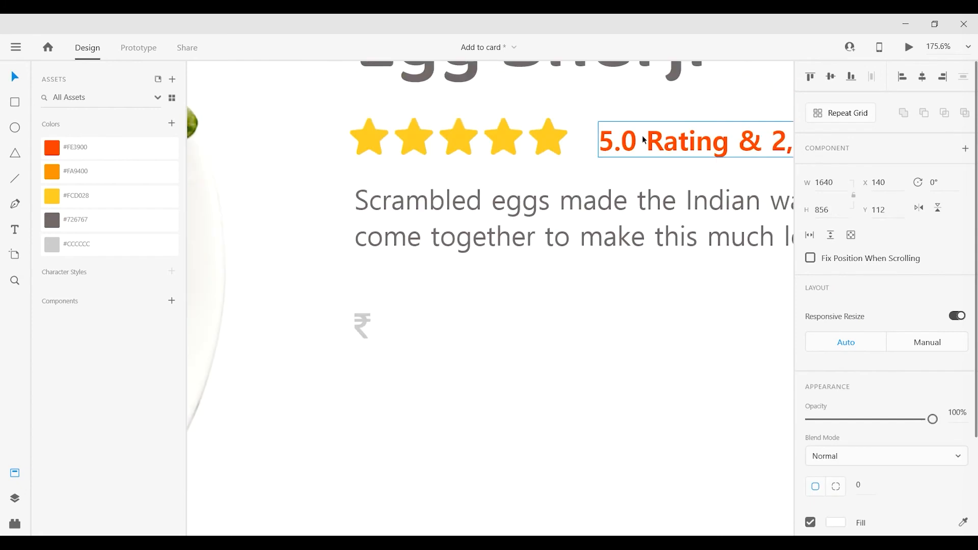
left_click(473, 77)
left_click_drag(472, 77, 509, 354)
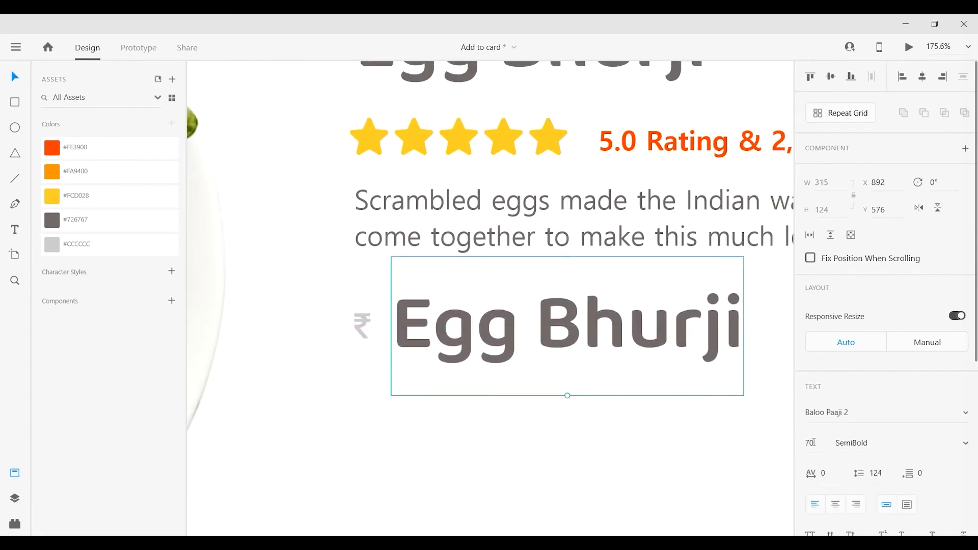
key("ctrl+z")
- Add the price text "180.00" beside the rupee icon at about X 879, Y 617 and fill it with #CCCCCC
key("t")
left_click(393, 332)
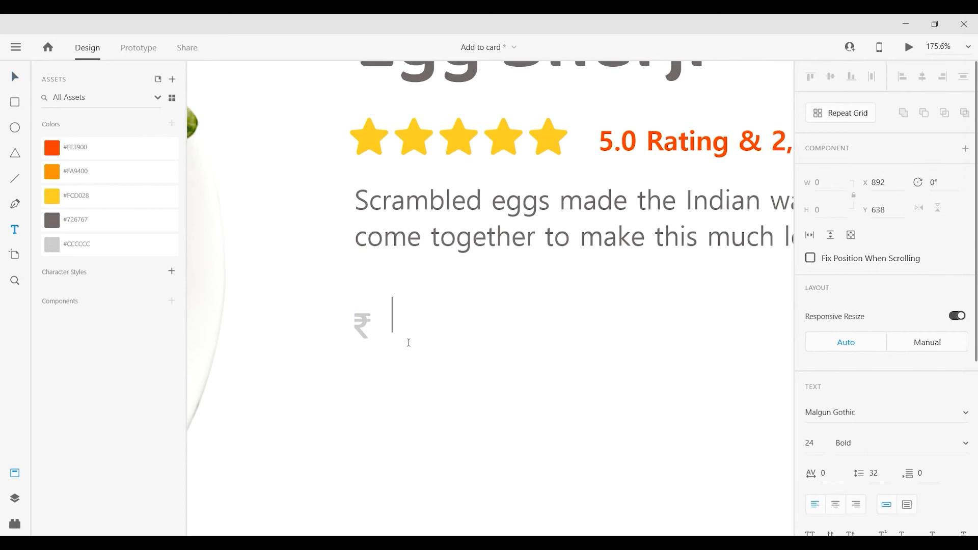
type("180.2")
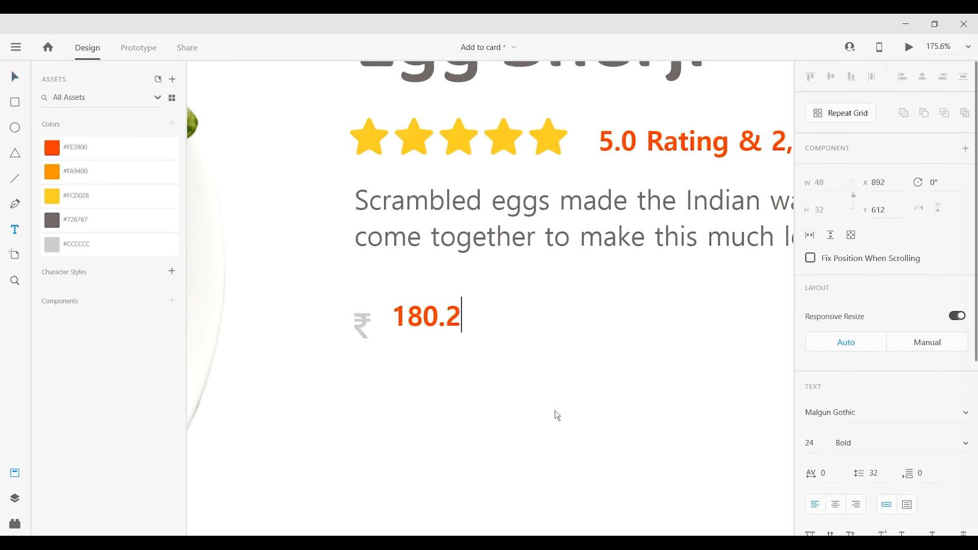
key("BackSpace")
type("00")
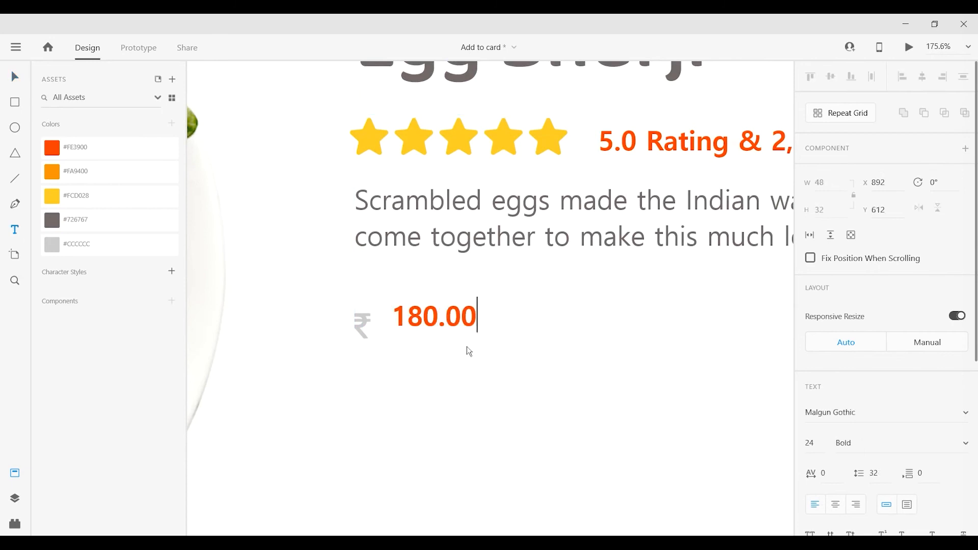
key("Escape")
left_click_drag(467, 321, 452, 327)
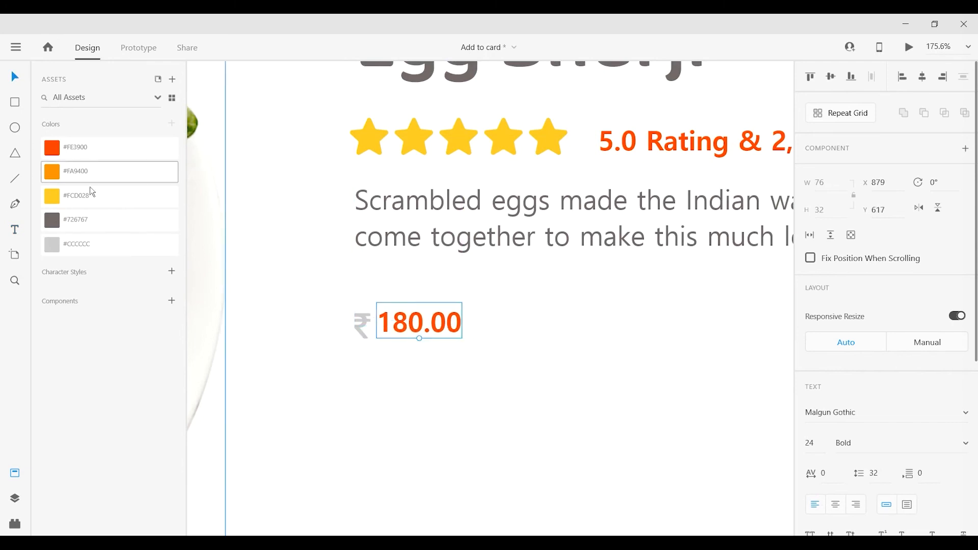
left_click(94, 251)
- Draw a horizontal strikethrough line about 79 wide across the 180.00 price and give it the #CCCCCC border
left_click(27, 183)
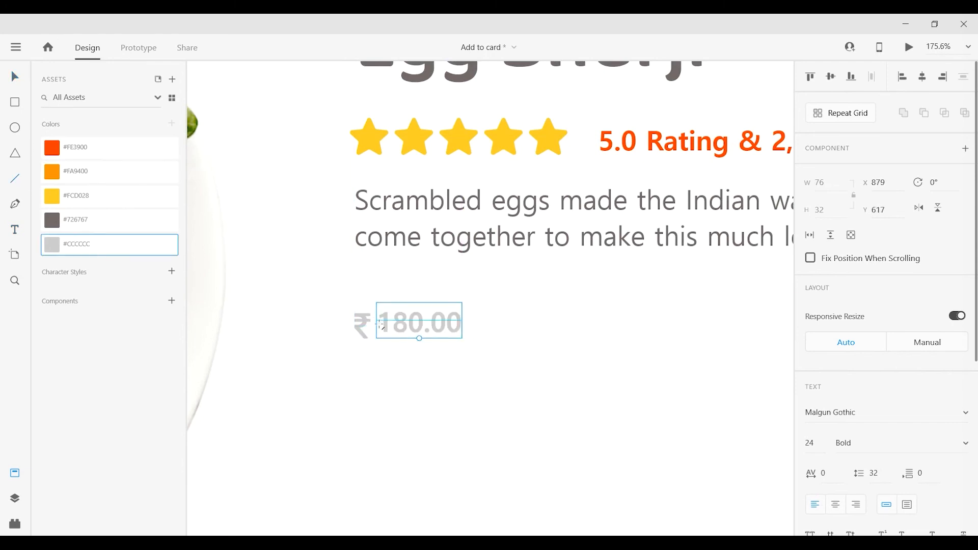
mouse_move(423, 325)
left_mouse_down()
mouse_move(438, 353)
mouse_move(444, 337)
mouse_move(359, 332)
mouse_move(508, 332)
left_mouse_up()
scroll(407, 321, "up", 3)
left_click(15, 179)
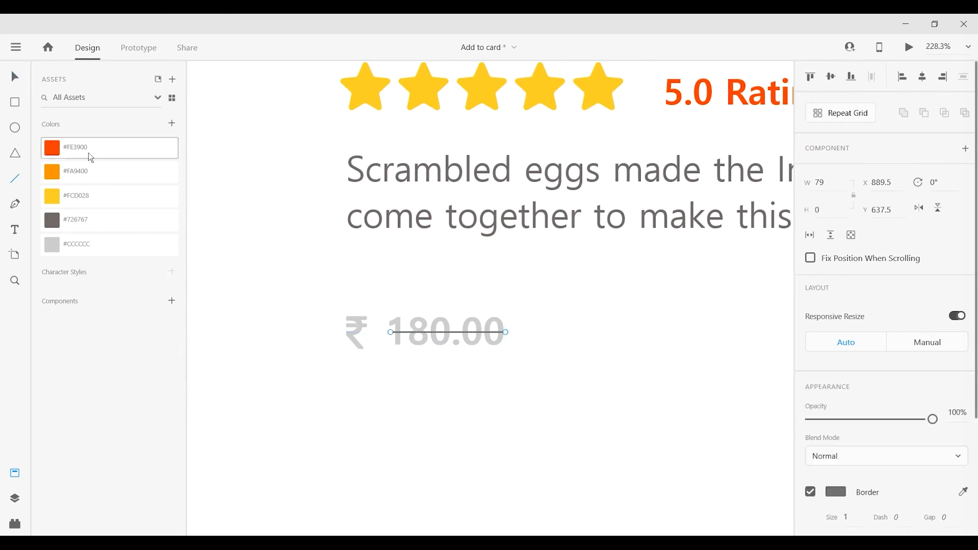
right_click(129, 246)
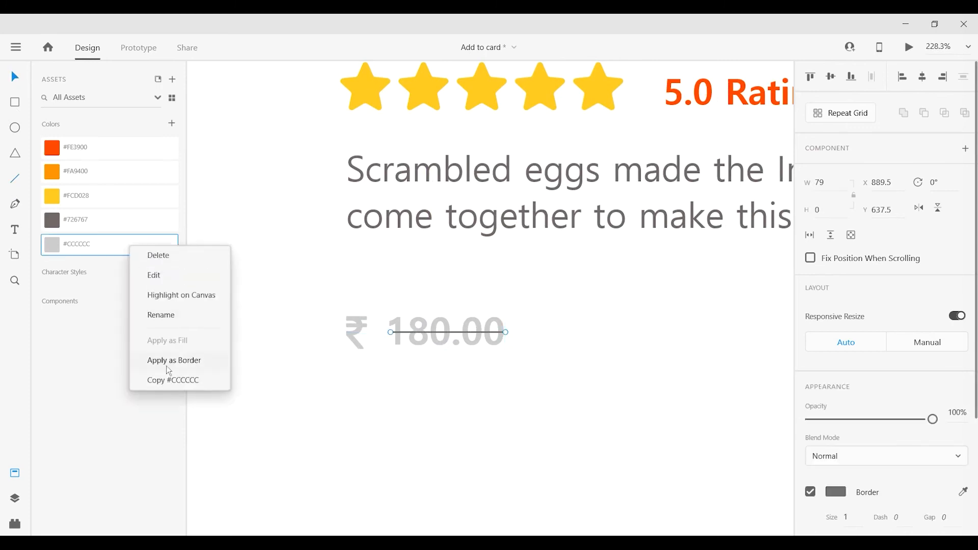
left_click(171, 371)
left_click(476, 409)
- Draw a triangle about 23 by 20 after the struck-through price and rotate it to -90°
scroll(467, 354, "up", 5)
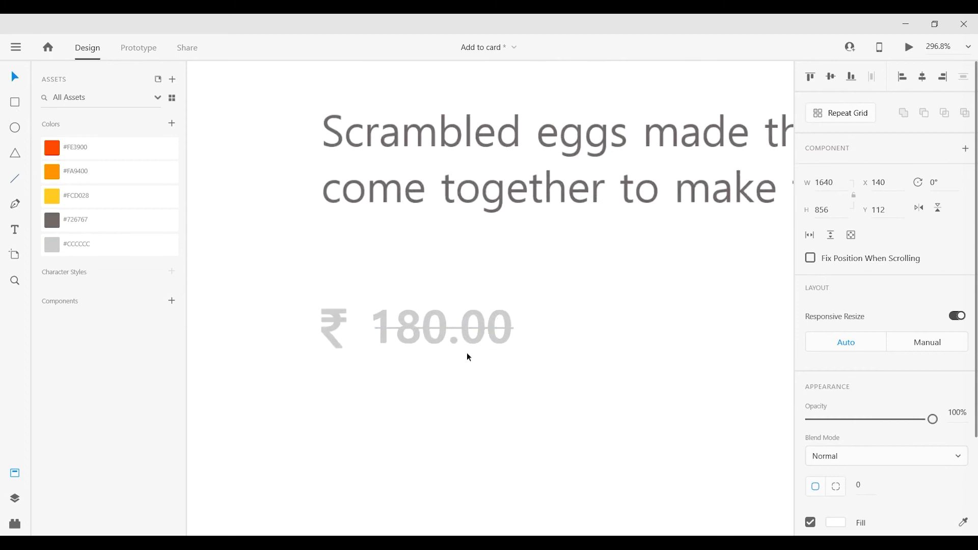
left_click(15, 154)
left_click_drag(428, 317, 482, 288)
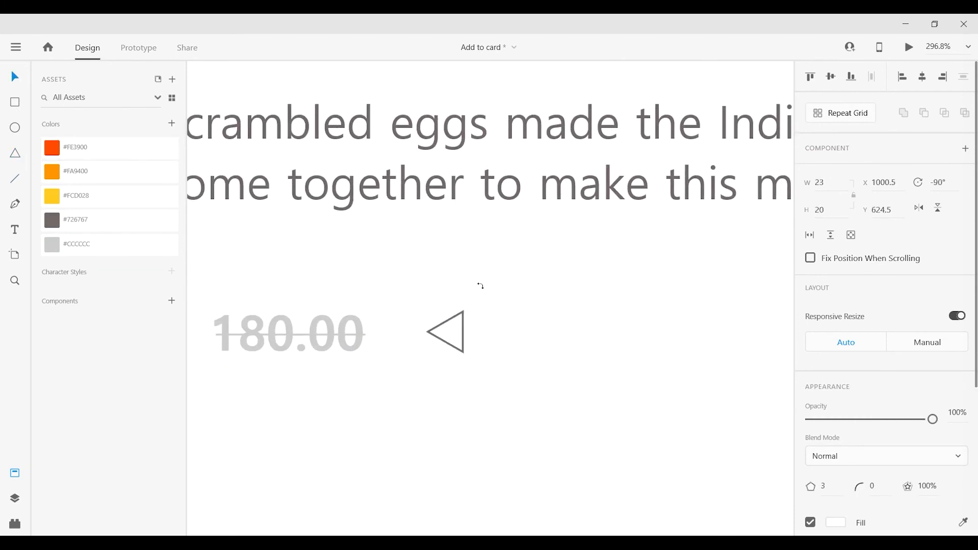
- Round the corners of the triangle after the struck-through price to a radius of about 3
left_click_drag(561, 351, 536, 347)
scroll(442, 336, "up", 2)
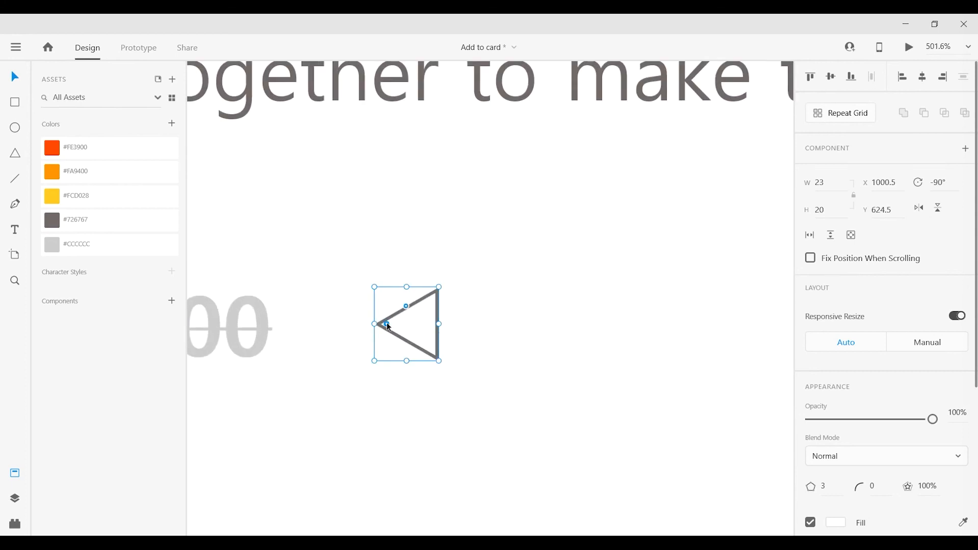
left_click_drag(386, 324, 392, 324)
left_click(512, 327)
left_click_drag(512, 326, 495, 327)
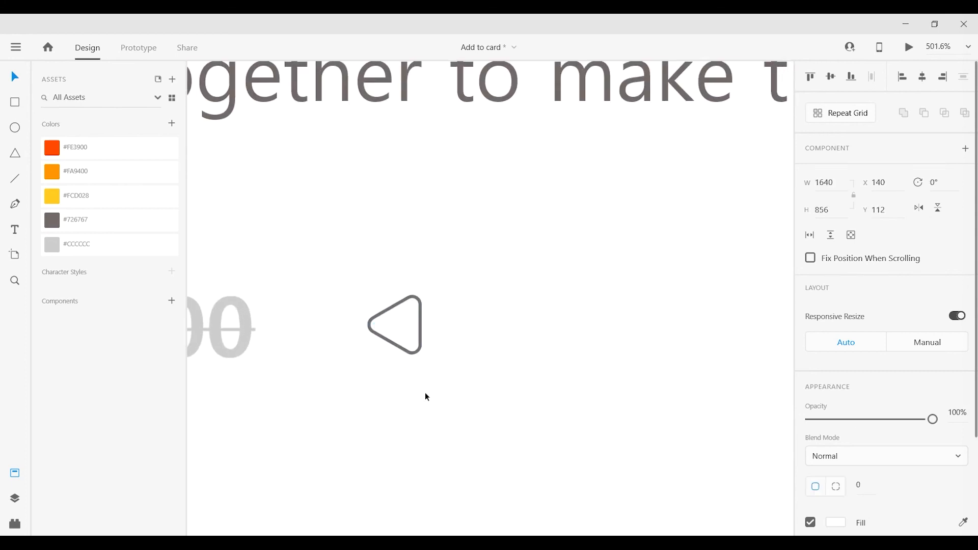
scroll(417, 316, "up", 1)
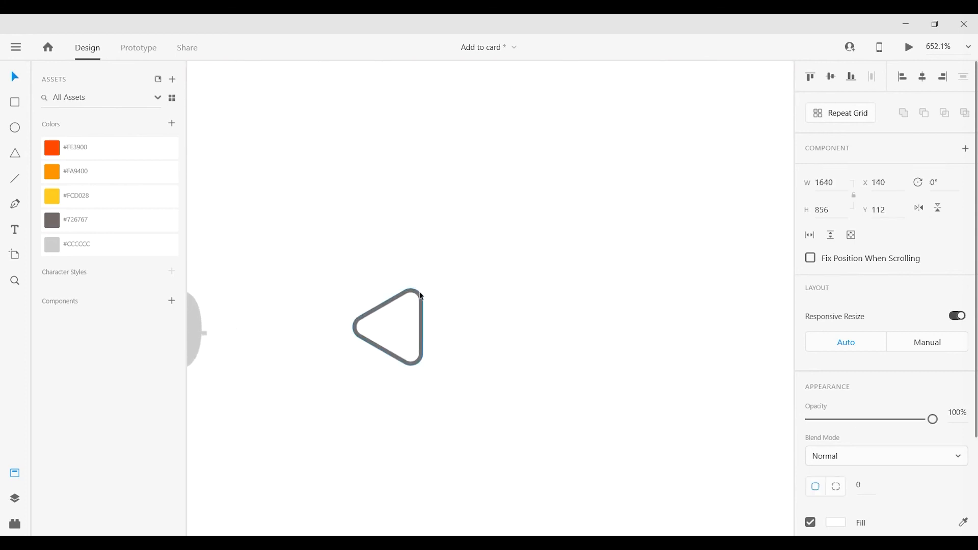
- Resize the rounded triangle to about 31 by 18, keeping its tip pointing towards the price
left_click(421, 305)
left_click_drag(423, 280, 432, 264)
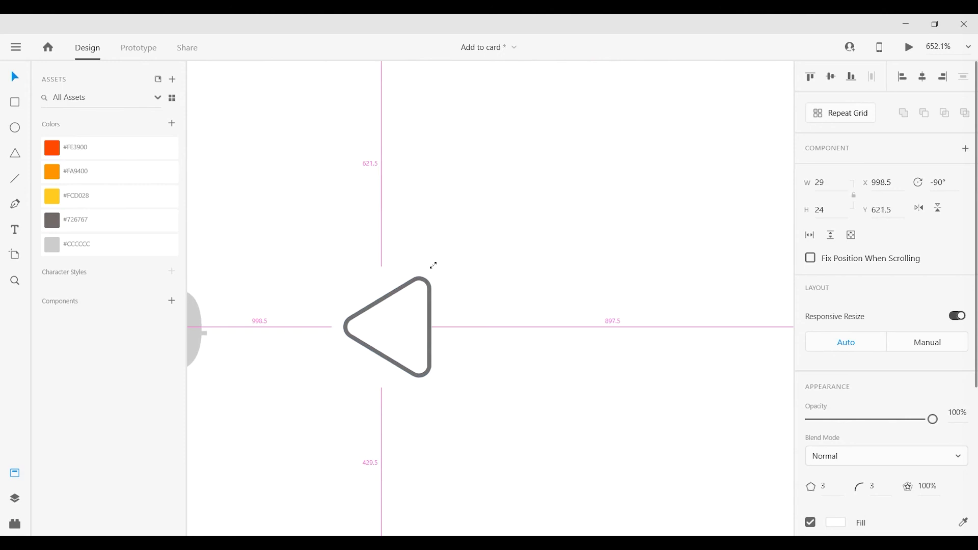
left_click_drag(332, 325, 357, 326)
left_click_drag(394, 267, 396, 261)
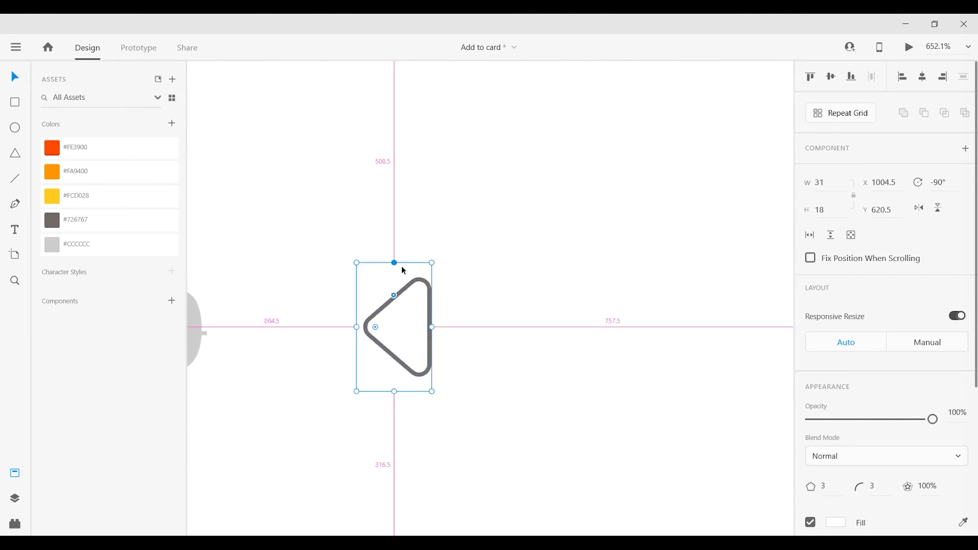
- Draw a rectangle about 40 by 24 against the triangle's flat side and round its corners to a radius of about 4
scroll(568, 299, "right", 2)
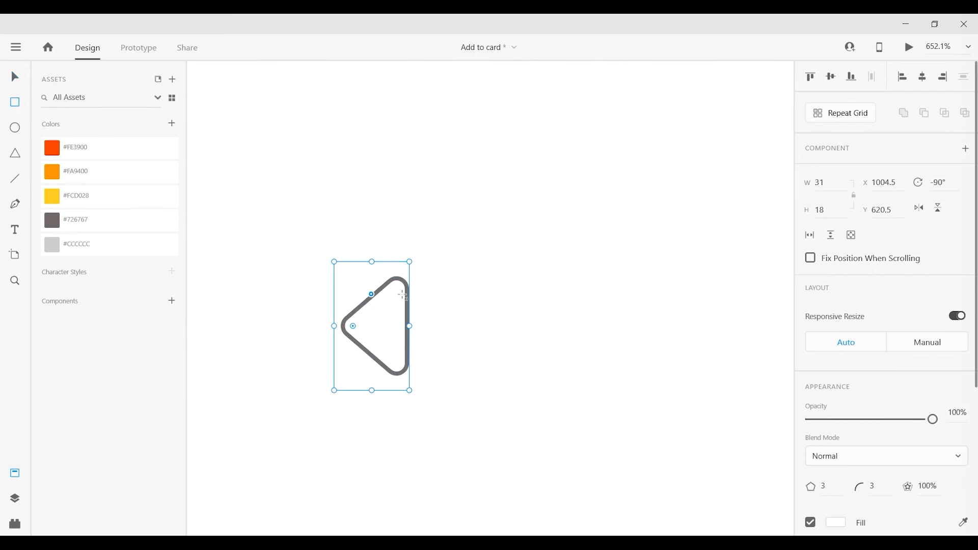
left_click_drag(401, 279, 566, 377)
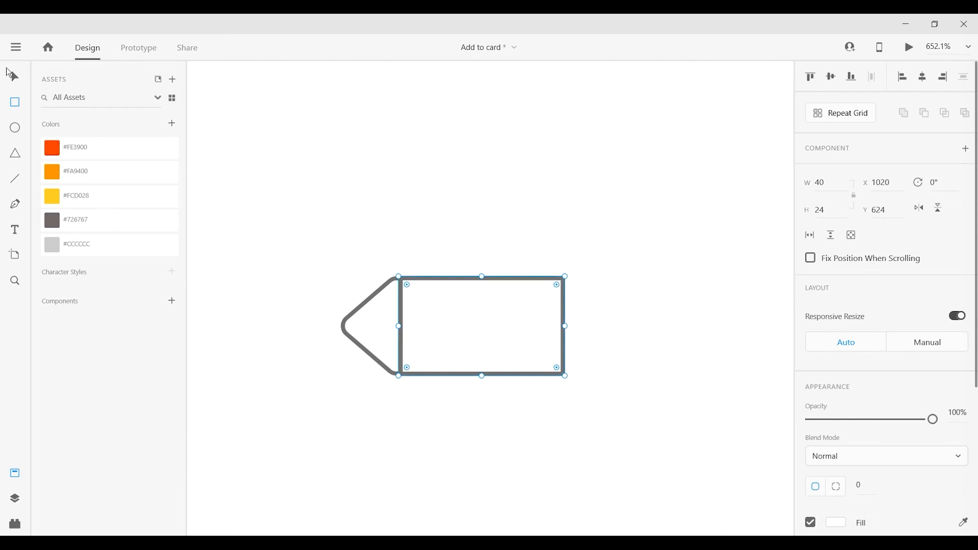
left_click_drag(404, 284, 412, 287)
left_click(16, 79)
- Shift the triangle into the rectangle until its sloped edges run flush with the rounded corners, at about X 1008.5
scroll(451, 362, "up", 5)
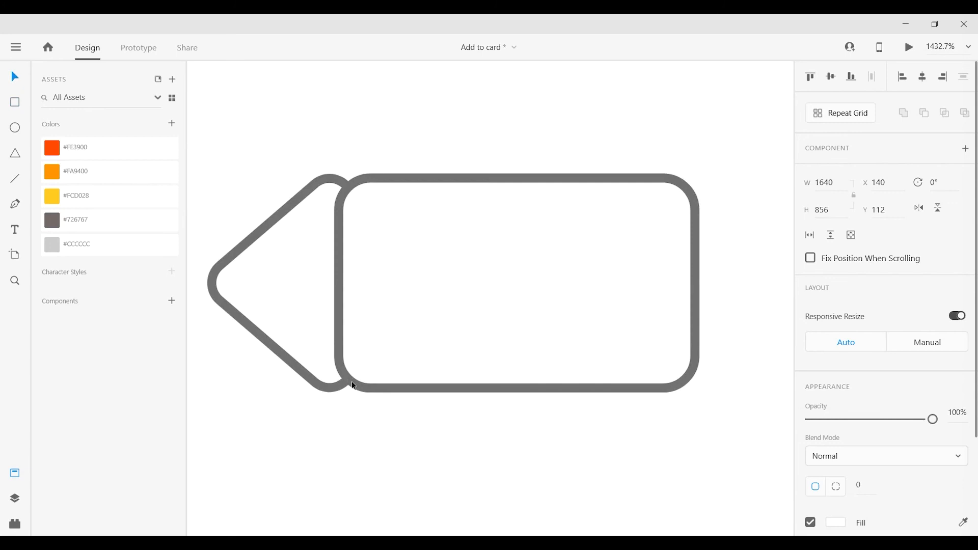
left_click_drag(320, 386, 354, 388)
left_click(382, 428)
scroll(645, 368, "down", 1)
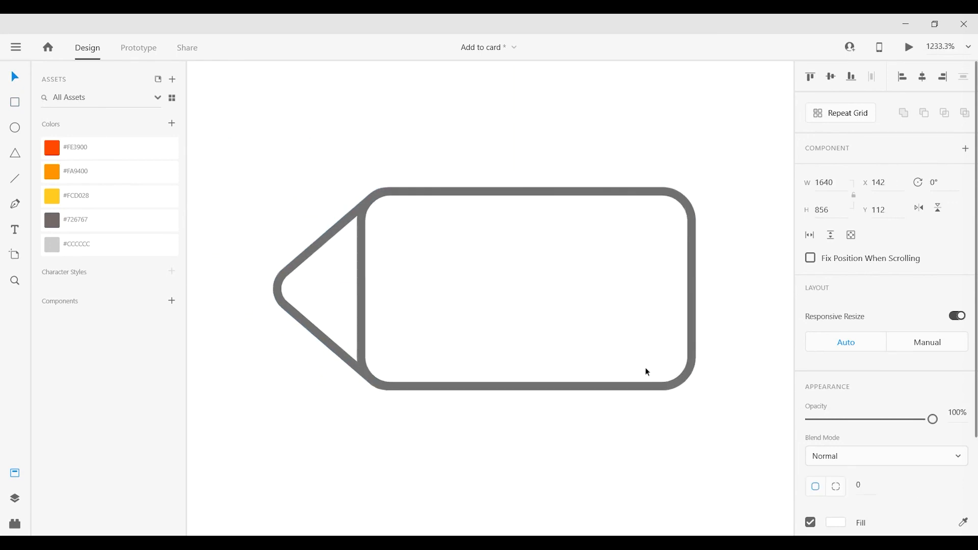
- Unite the triangle and the rounded rectangle into a single price tag shape
left_click(425, 346)
left_click(387, 315, "shift")
scroll(866, 503, "down", 4)
scroll(868, 489, "up", 4)
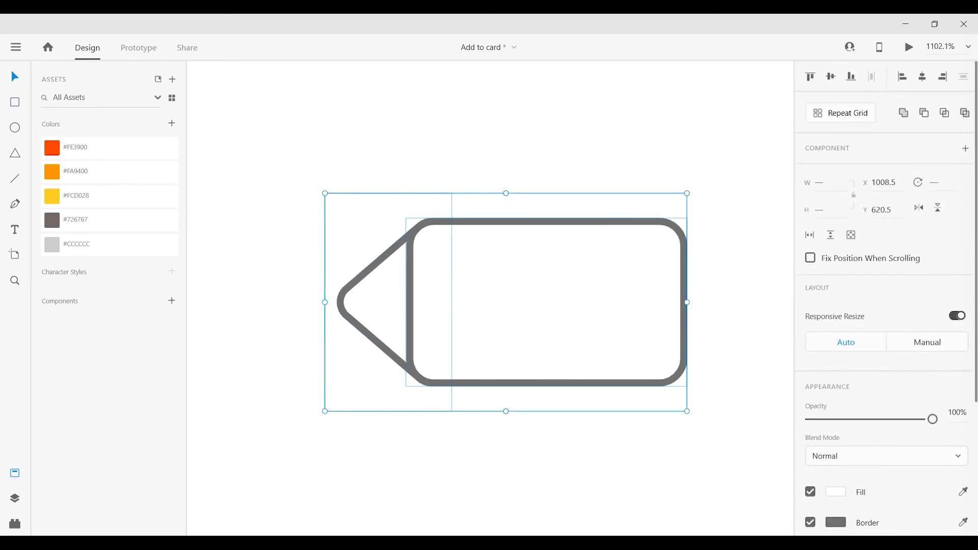
left_click(906, 114)
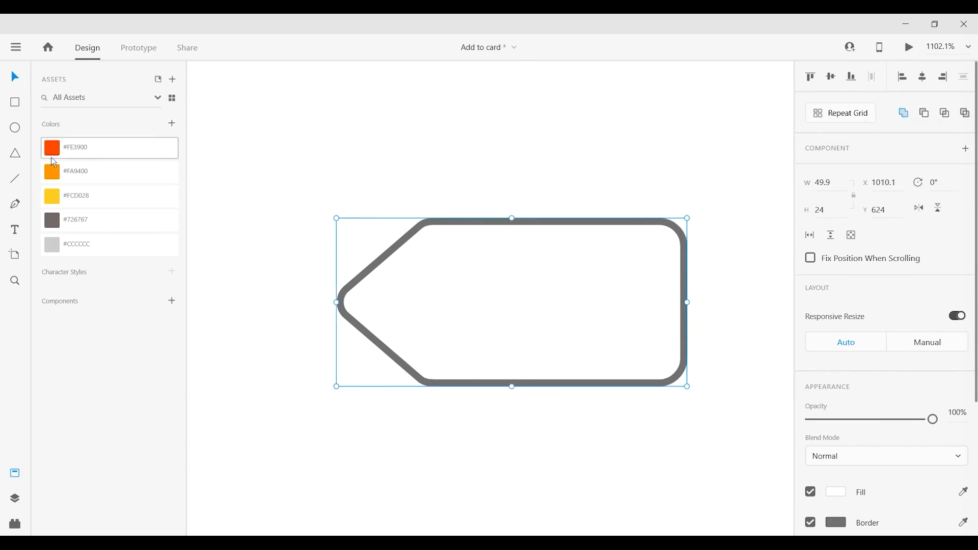
- Draw a 6 by 6 circle inside the tag's pointed end and fill it with #726767
mouse_move(371, 295)
left_mouse_down()
mouse_move(410, 323)
mouse_move(397, 319)
mouse_move(390, 310)
mouse_move(414, 313)
left_mouse_up()
left_click(10, 74)
scroll(397, 290, "up", 3)
scroll(727, 344, "down", 1)
left_click(103, 226)
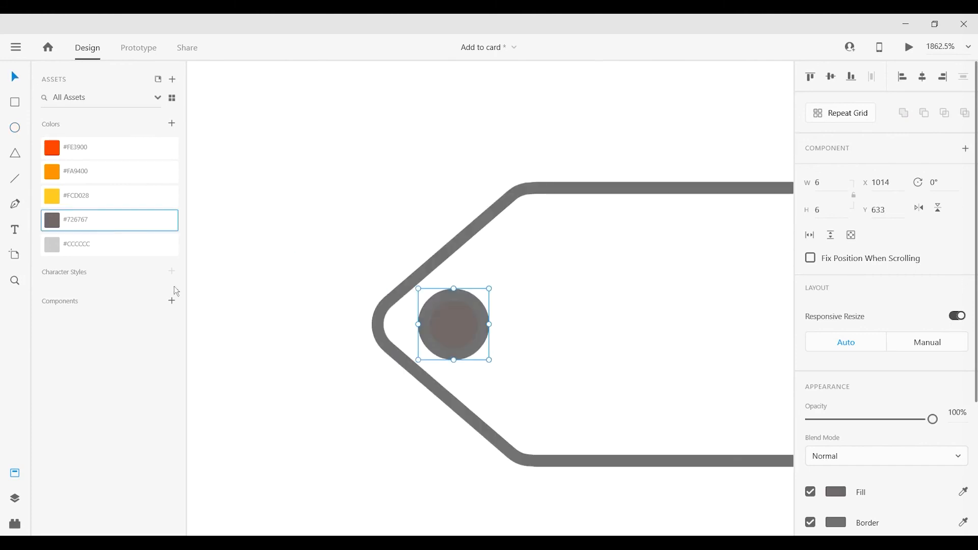
- Fill the tag with #FE3900 and remove the border from both the tag and its circle
left_click(560, 336)
scroll(560, 336, "down", 1)
left_click(97, 148)
left_click(467, 313)
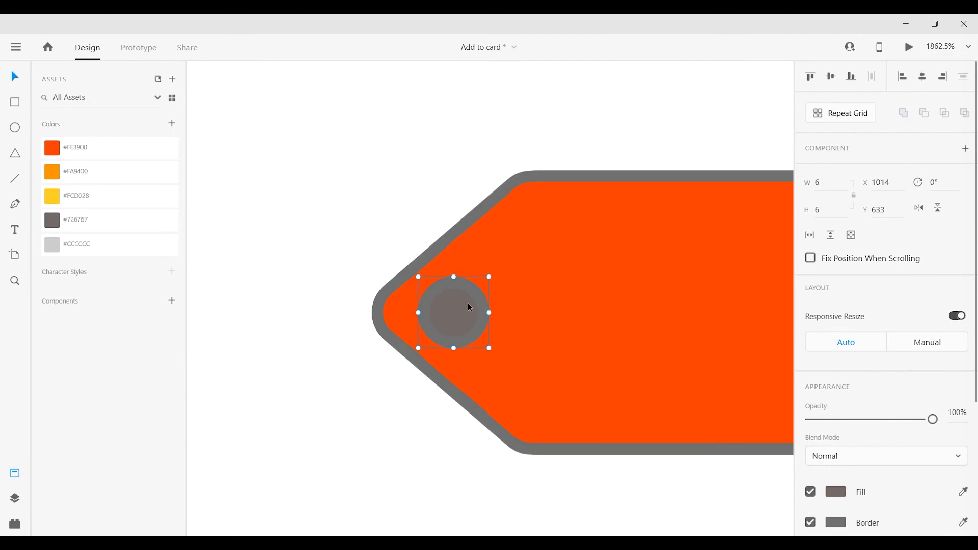
left_click(432, 240, "shift")
scroll(811, 504, "down", 1)
left_click(810, 500)
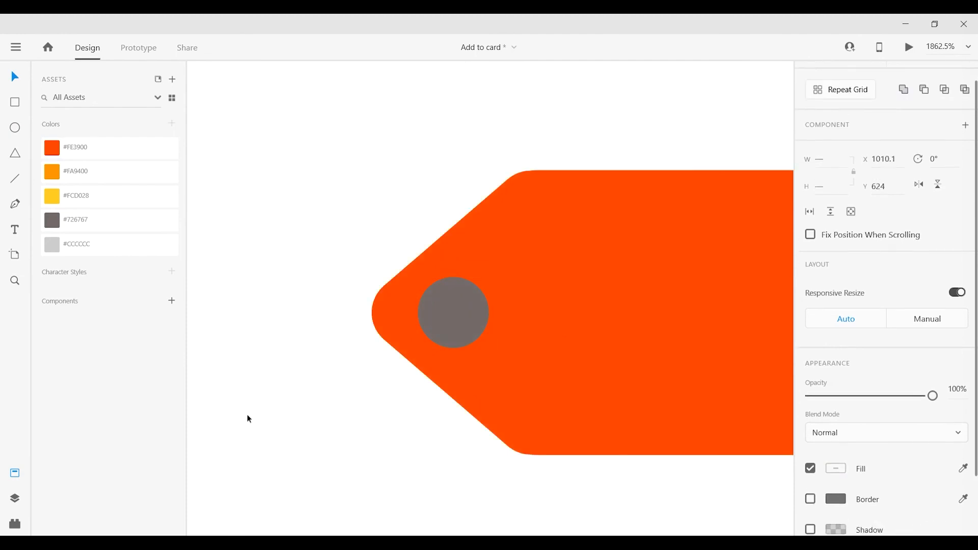
- Move the circle slightly closer to the tag's tip and subtract it from the tag to cut a hole
left_click(454, 302)
left_click_drag(462, 306, 450, 307)
left_click(527, 308, "shift")
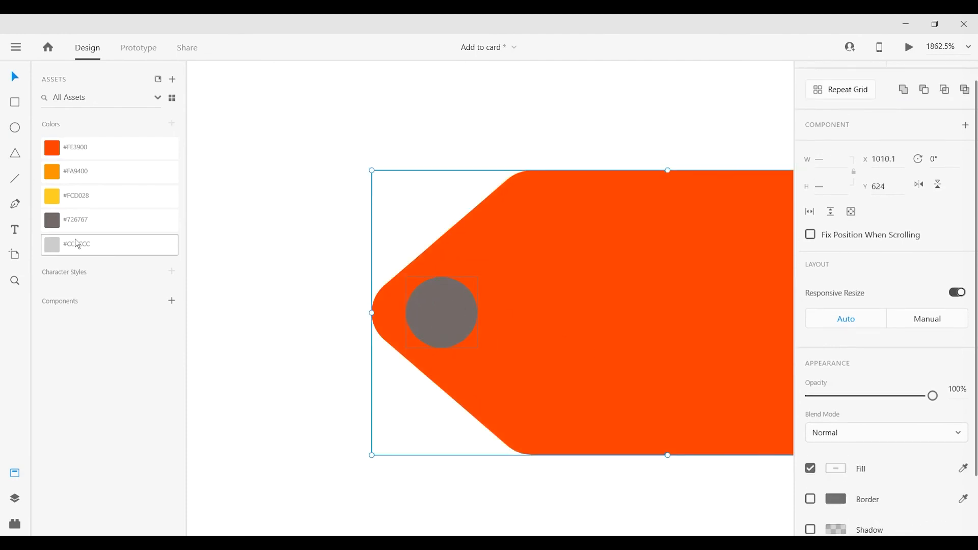
key("ctrl+alt+s")
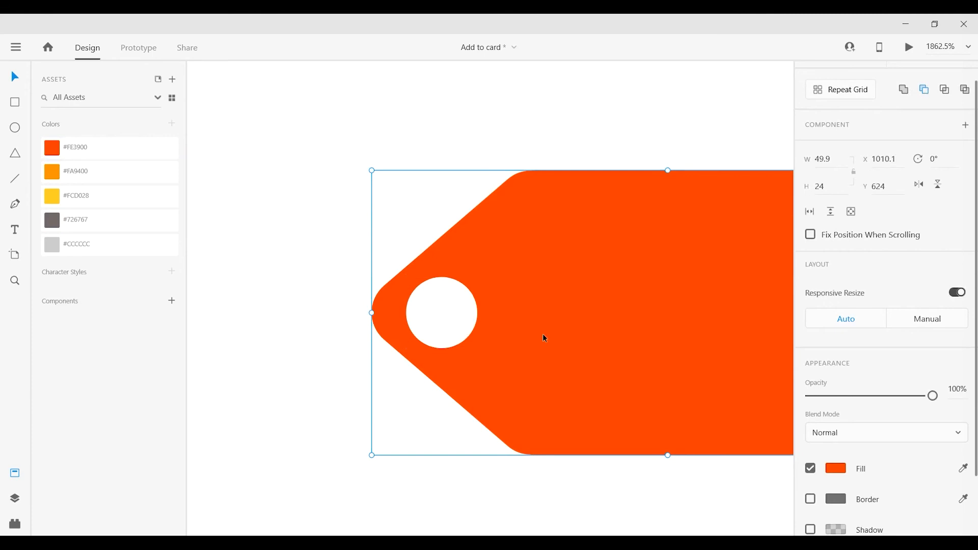
- Move the tag close to the struck-through 180.00 price, at about X 977, Y 625
left_click(306, 382)
scroll(324, 408, "down", 5)
left_click_drag(474, 485, 581, 450)
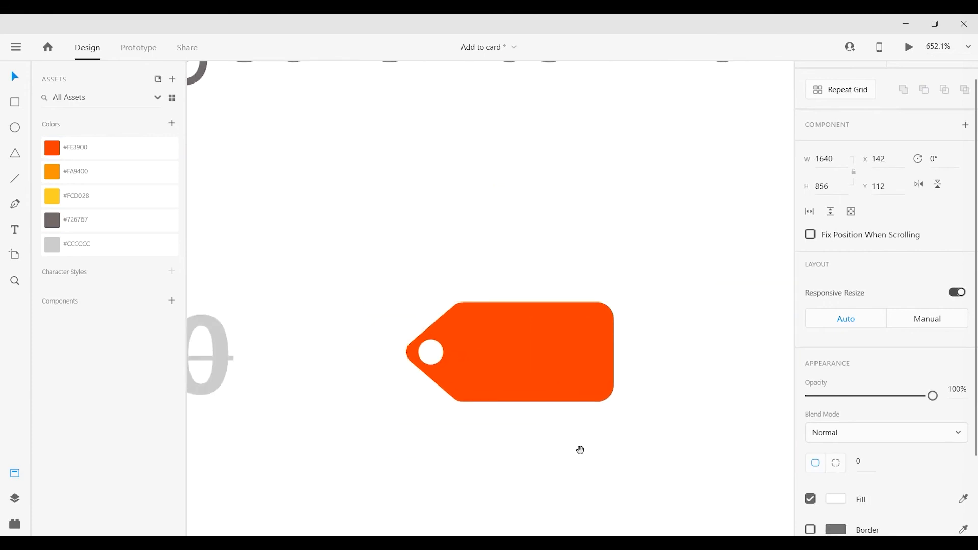
scroll(593, 443, "down", 3)
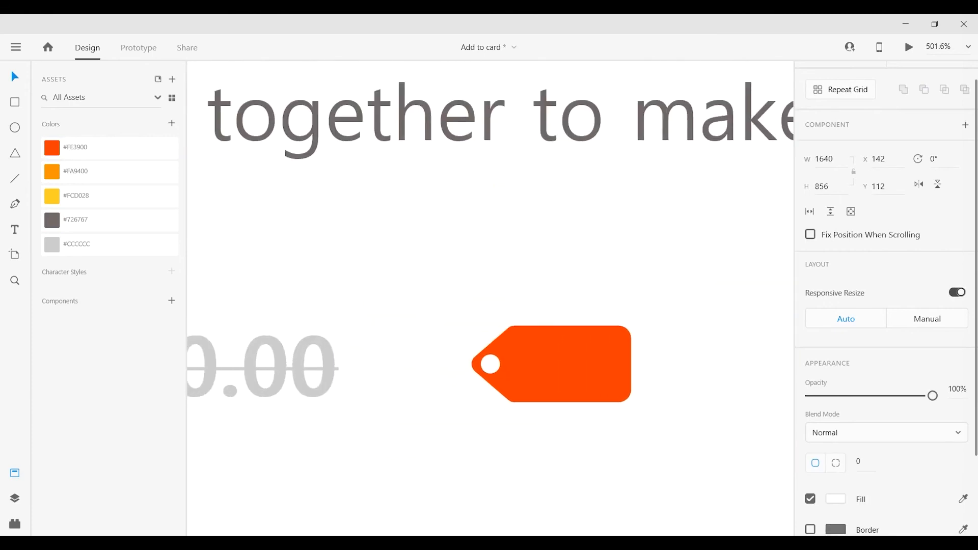
left_click_drag(539, 370, 437, 381)
- Add two separate bold text items, "OFF" and "50%", in the empty area beyond the tag
key("t")
left_click(594, 326)
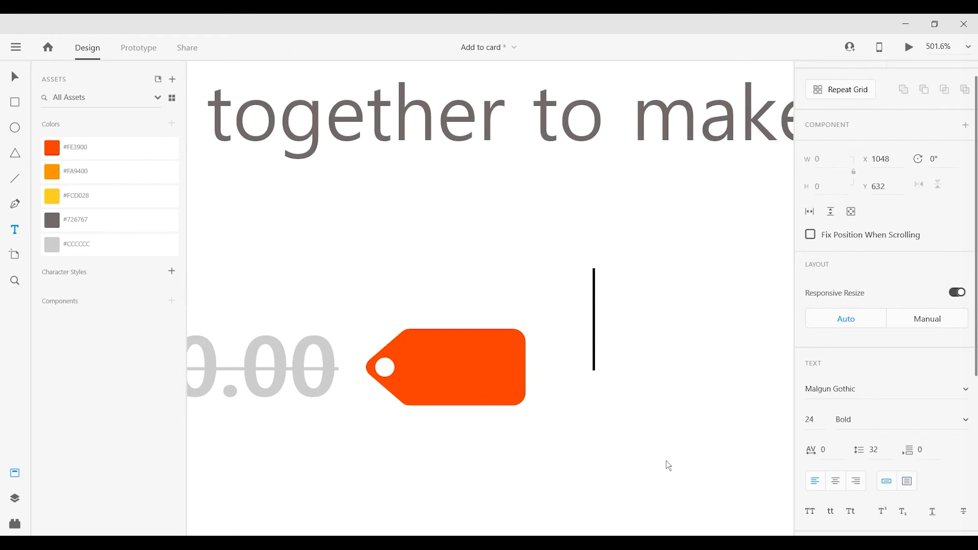
type("OFF")
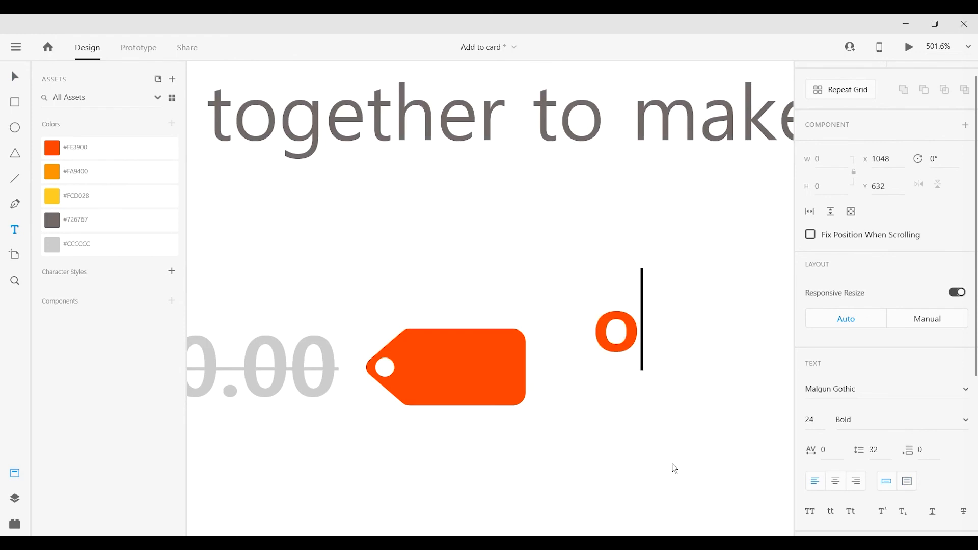
left_click(673, 465)
left_click(600, 406)
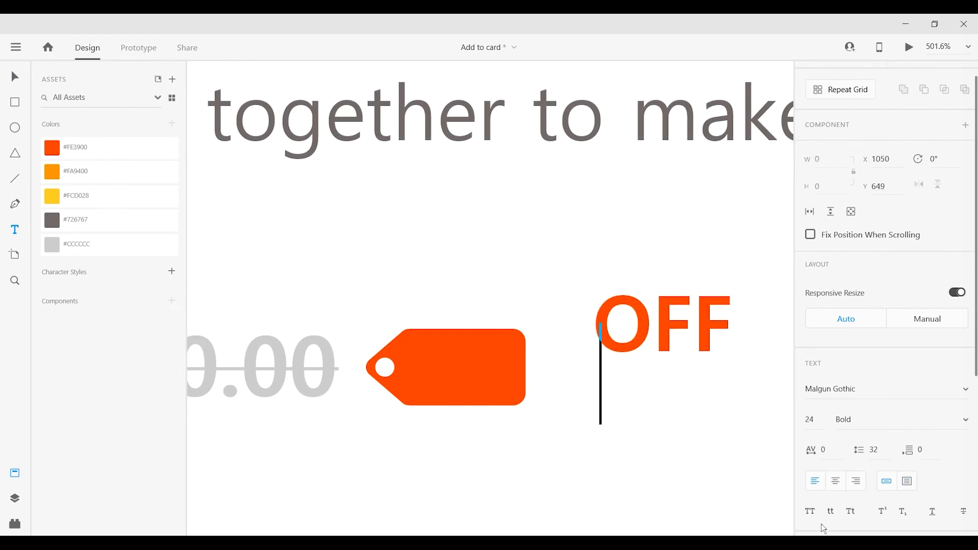
type("50%")
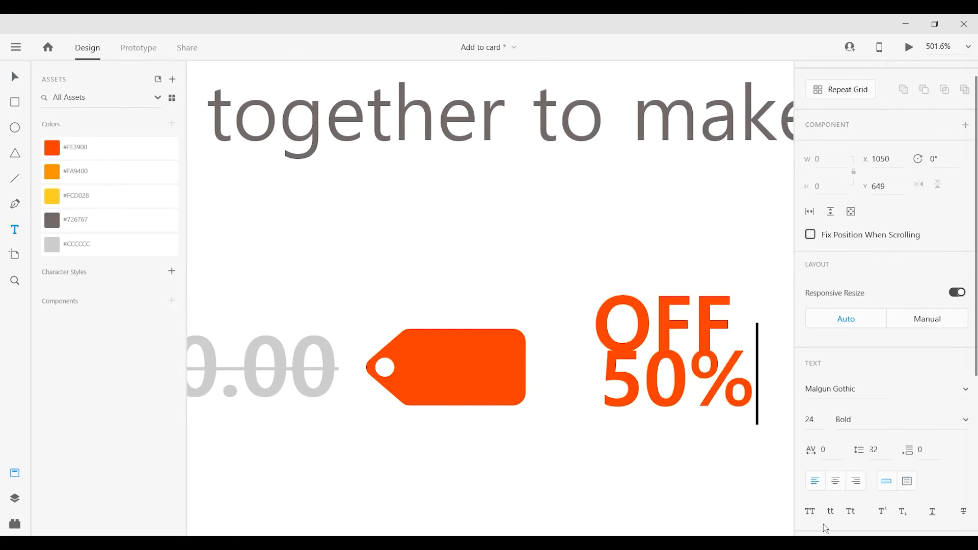
left_click(17, 78)
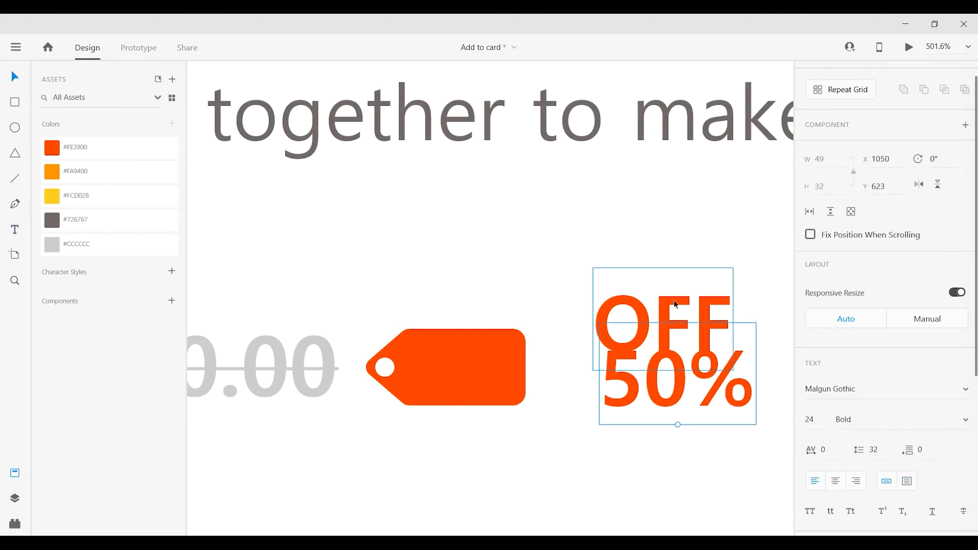
- Shrink the OFF text to size 14 and the 50% text to size 19, with OFF centred above 50%
left_click_drag(673, 310, 681, 297)
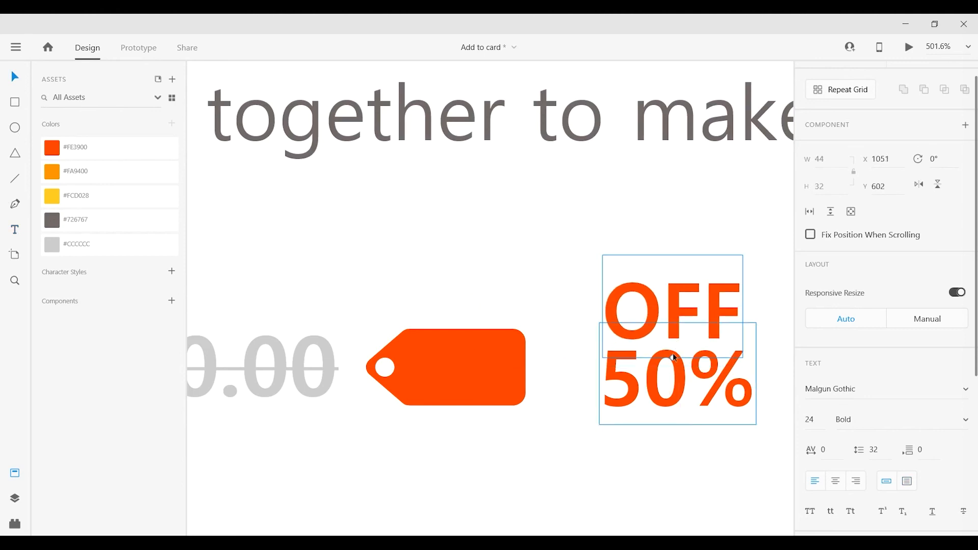
left_click_drag(672, 358, 675, 322)
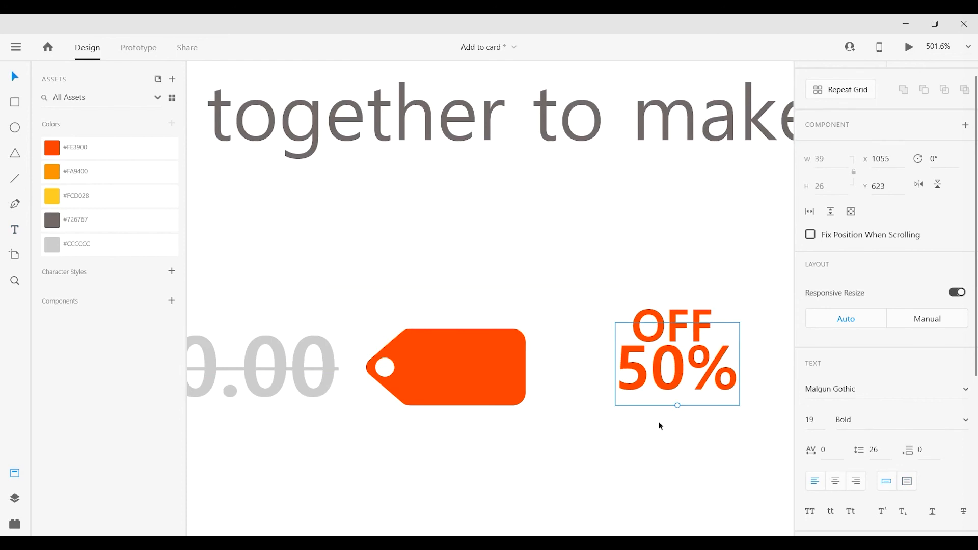
left_click(661, 426)
- Place the 50% text on the tag's lower part, fill it with white and shrink it to size 13
left_click_drag(677, 380, 522, 380)
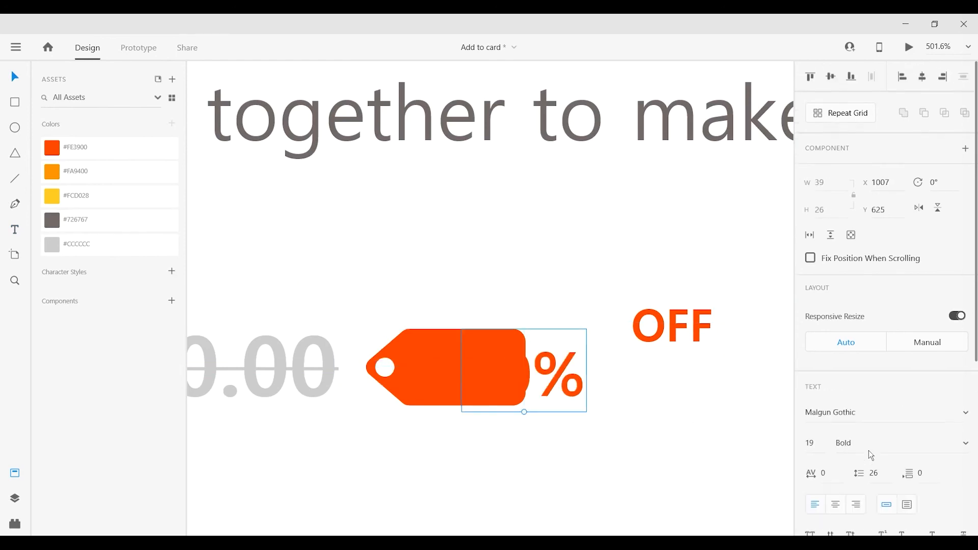
scroll(869, 450, "down", 5)
left_click(836, 392)
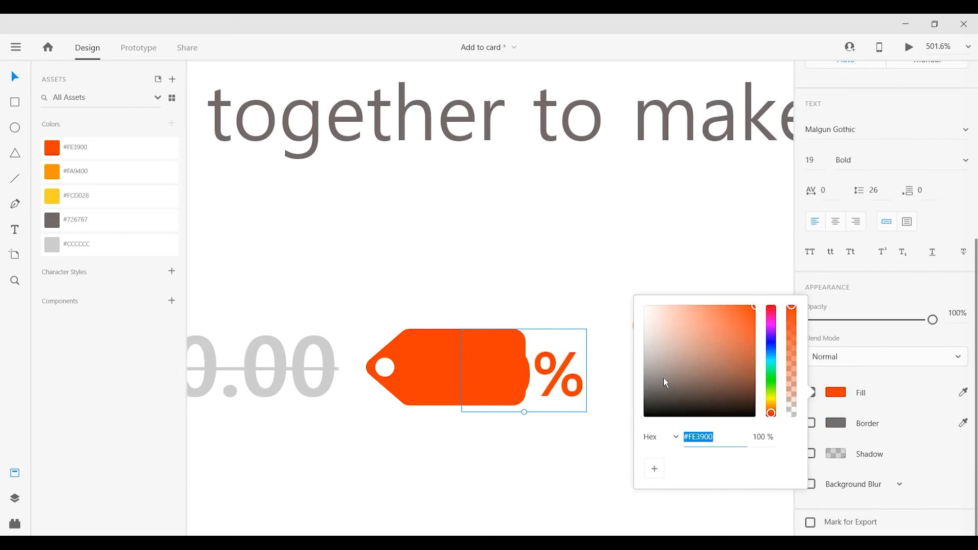
left_click_drag(663, 378, 591, 277)
left_click(591, 277)
mouse_move(498, 382)
left_mouse_down()
mouse_move(440, 379)
mouse_move(439, 387)
mouse_move(476, 399)
mouse_move(491, 381)
left_mouse_up()
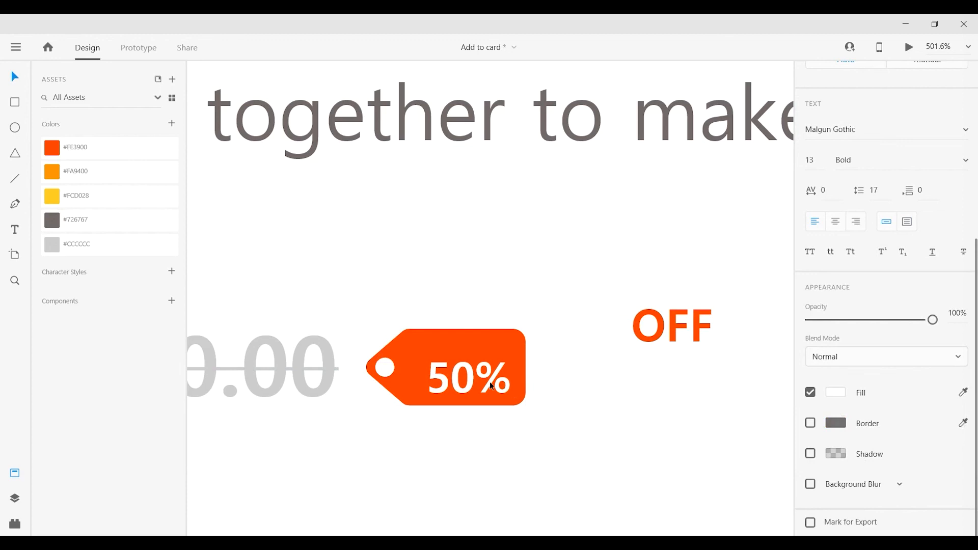
left_click(482, 339)
left_click(484, 338)
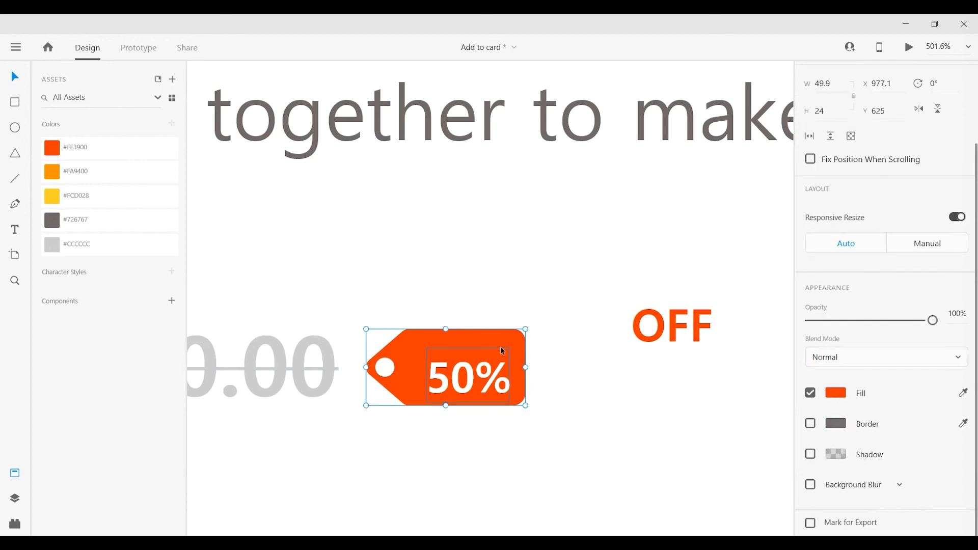
left_click_drag(527, 368, 547, 368)
key("ctrl+z")
- Widen only the tag's rectangular body to about 47 and shift the 50% text to about X 1000, Y 632
left_click(617, 424)
left_click(521, 337)
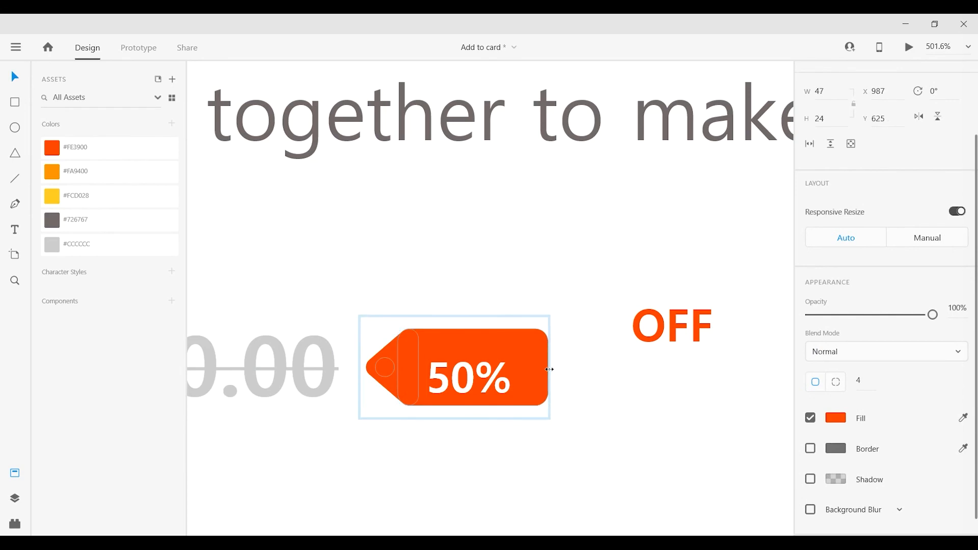
left_click(538, 436)
mouse_move(493, 383)
left_mouse_down()
mouse_move(518, 386)
mouse_move(488, 390)
mouse_move(499, 389)
left_mouse_up()
- Place the OFF text on the tag above 50%, fill it with #FFFFFF and shrink it to size 8, at about Y 626
left_click(693, 341)
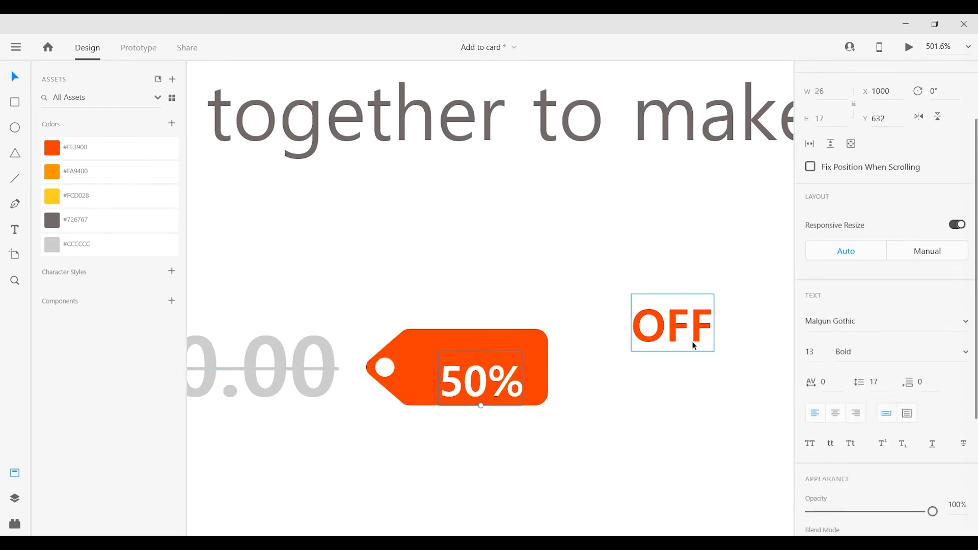
left_click_drag(682, 336, 515, 343)
scroll(895, 479, "down", 4)
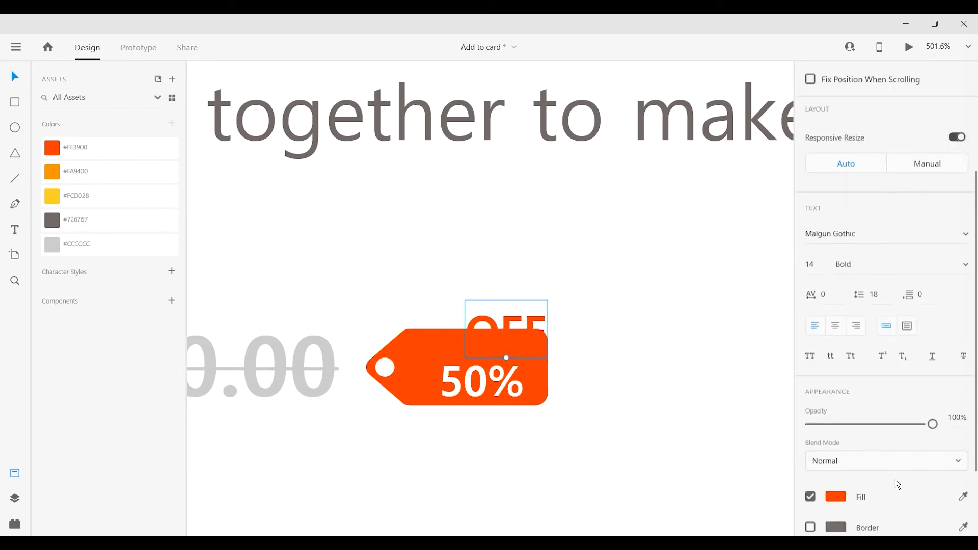
type("FFFFFF")
key("Return")
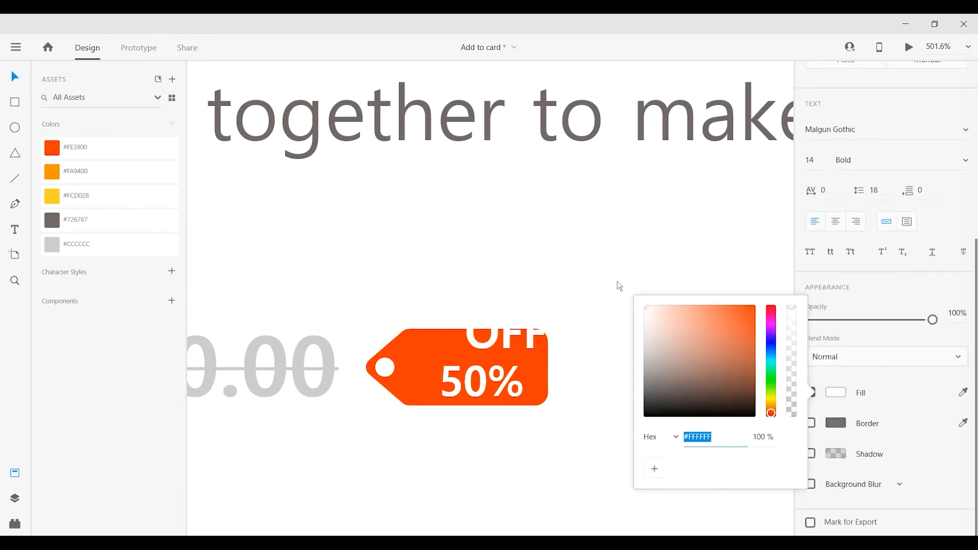
left_click_drag(515, 336, 481, 353)
left_click(638, 375)
scroll(638, 374, "down", 5)
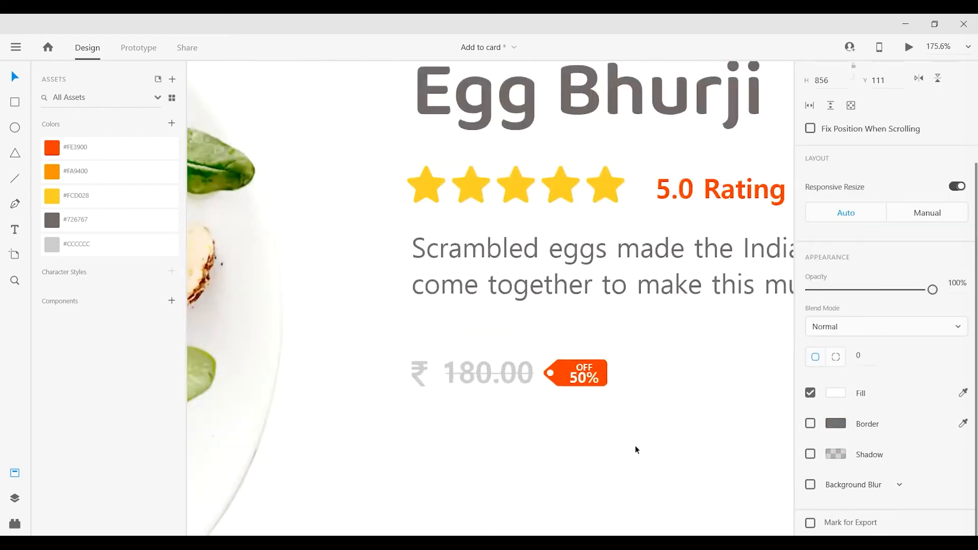
scroll(565, 346, "up", 4)
left_click(536, 373)
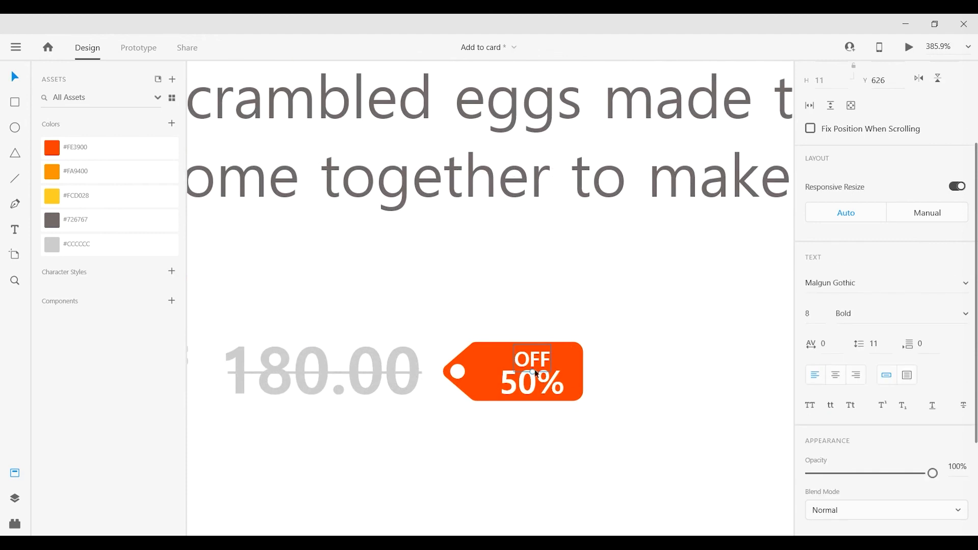
- Shift the OFF and 50% texts together slightly toward the tag's hole and narrow the tag's body from its straight end
left_click(536, 391, "shift")
left_click_drag(536, 390, 522, 386)
left_click(568, 375)
left_click(577, 374)
left_click(578, 374)
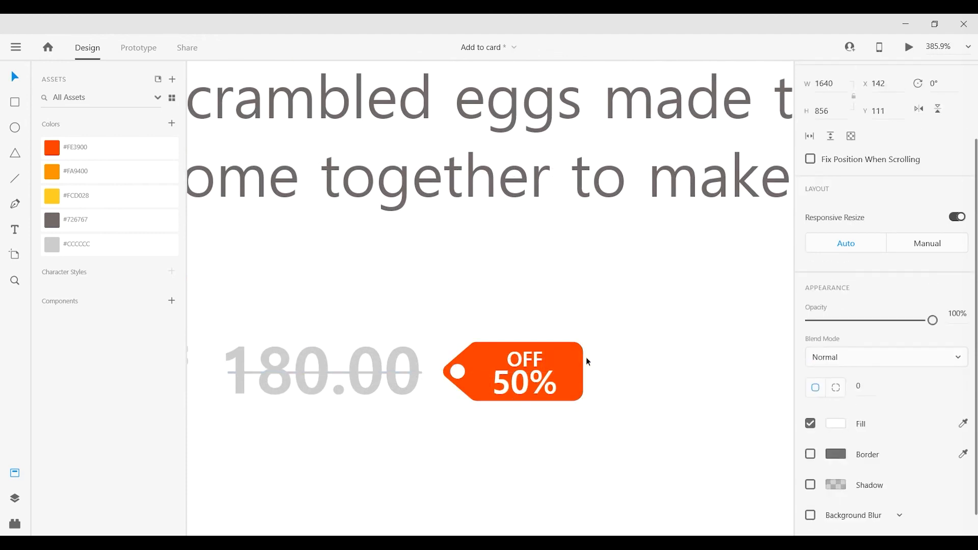
left_click(583, 368)
left_click(607, 356)
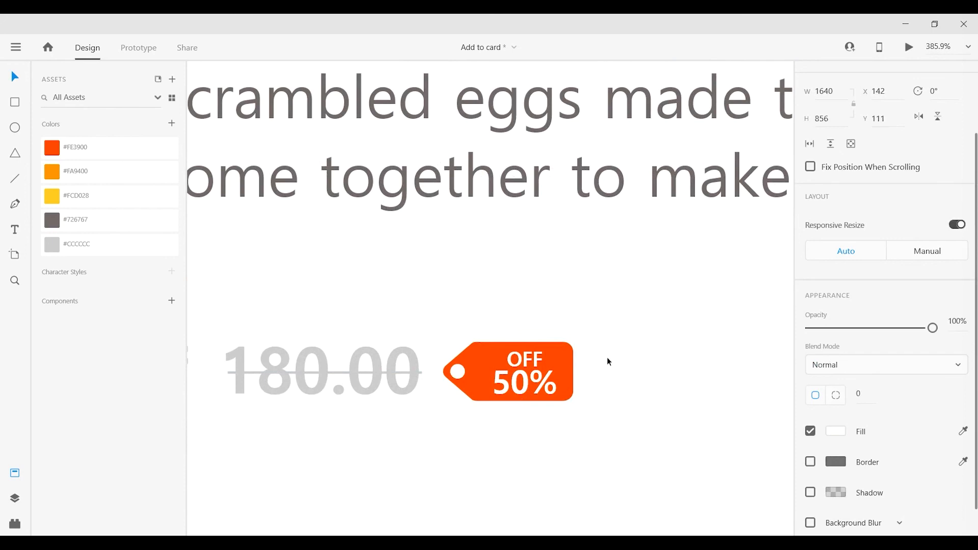
- Scale up the whole discount tag with its texts to about 92 wide and 39 high
scroll(603, 355, "down", 5)
scroll(645, 424, "down", 2)
scroll(570, 341, "down", 3)
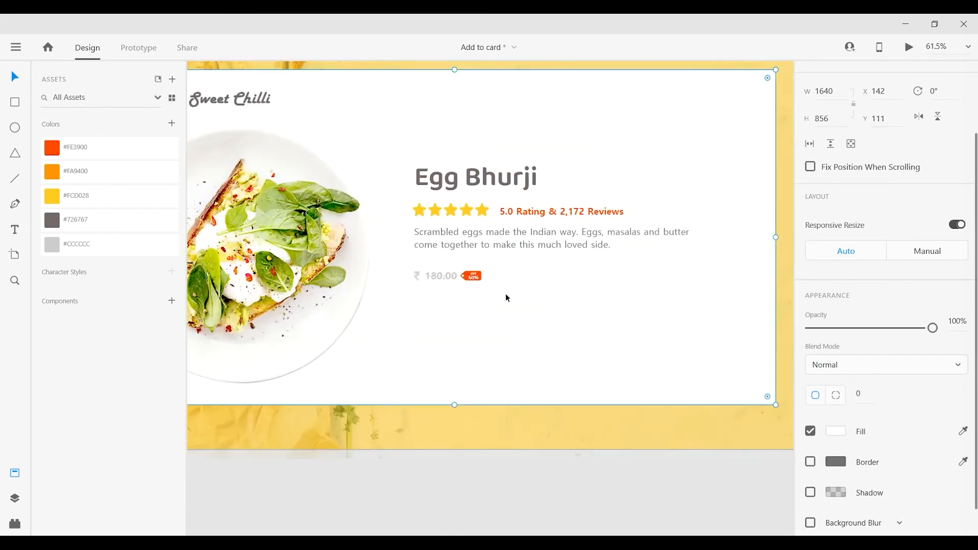
scroll(506, 297, "up", 6)
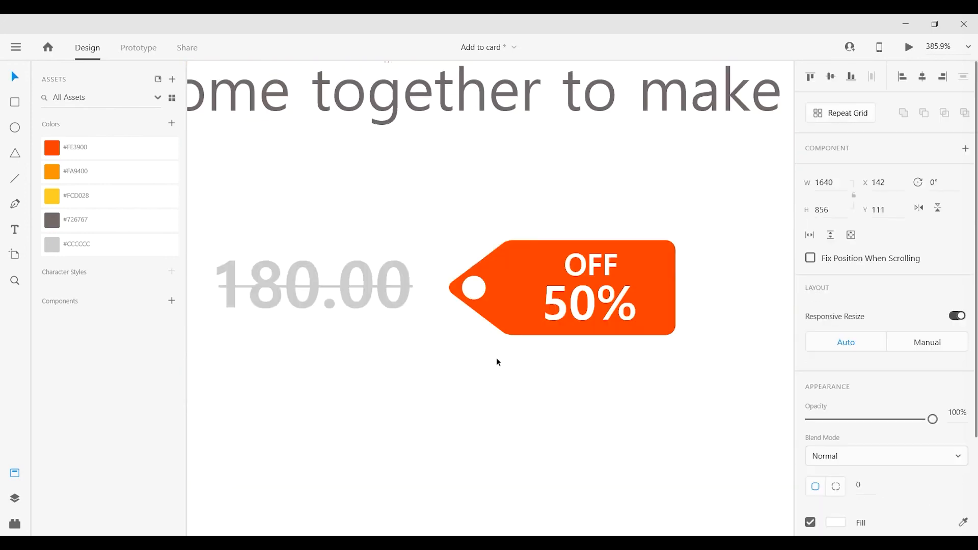
scroll(497, 361, "down", 3)
scroll(500, 331, "up", 3)
scroll(501, 311, "up", 3)
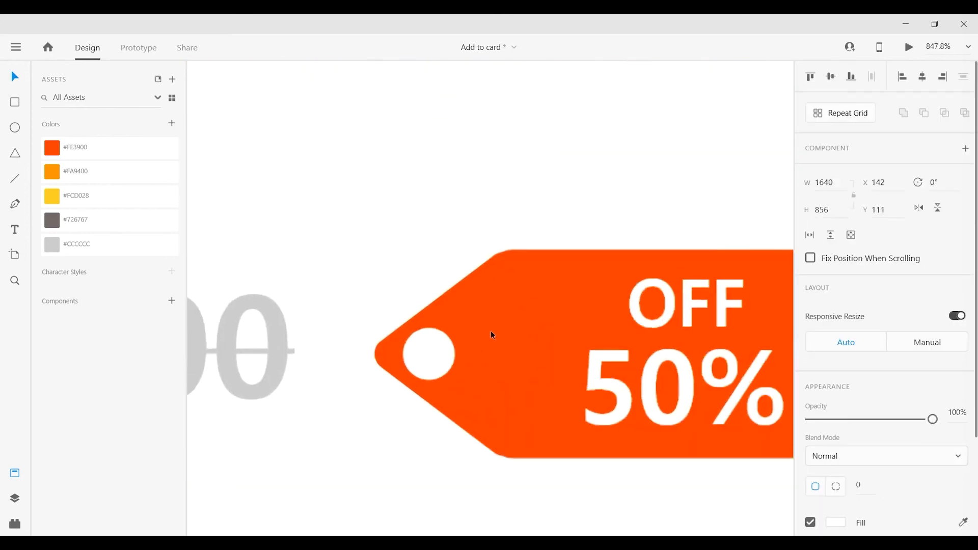
- Shrink the white circular hole in the tag slightly, keeping it near the pointed end
double_click(448, 339)
left_click_drag(455, 327, 449, 329)
left_click(439, 228)
scroll(440, 228, "down", 5)
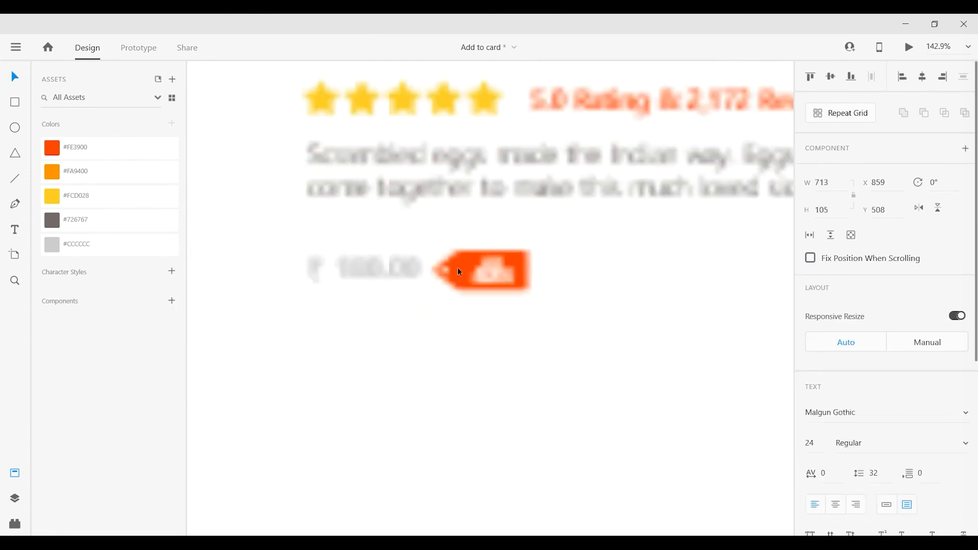
scroll(586, 314, "down", 5)
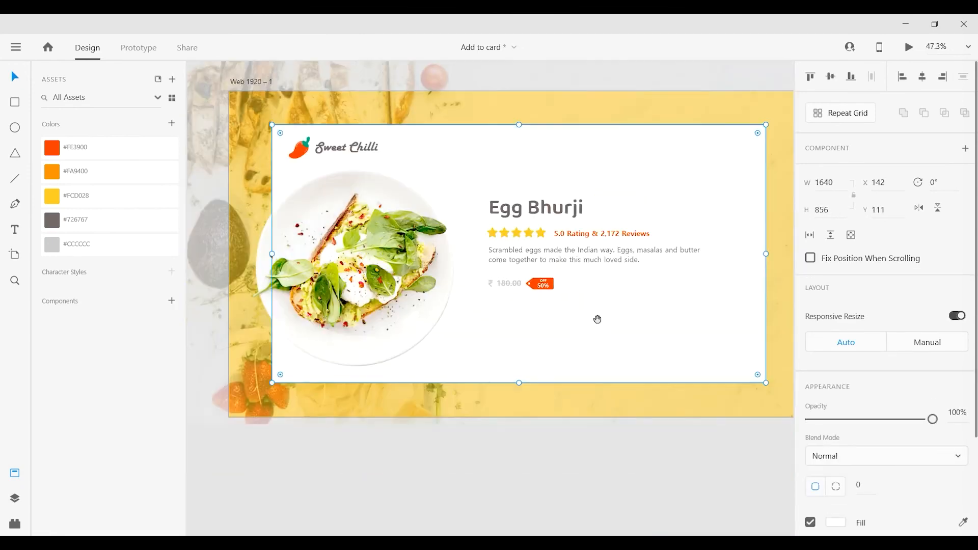
scroll(547, 288, "up", 8)
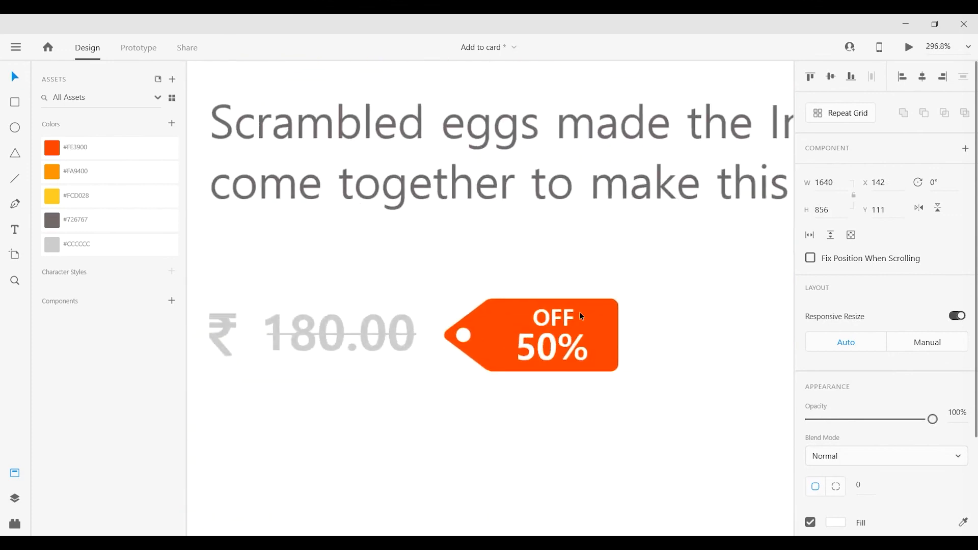
- Add the text "Special Price" below the struck-through price, starting at X 859, and color it #FCD028
key("ctrl+l")
left_click(15, 229)
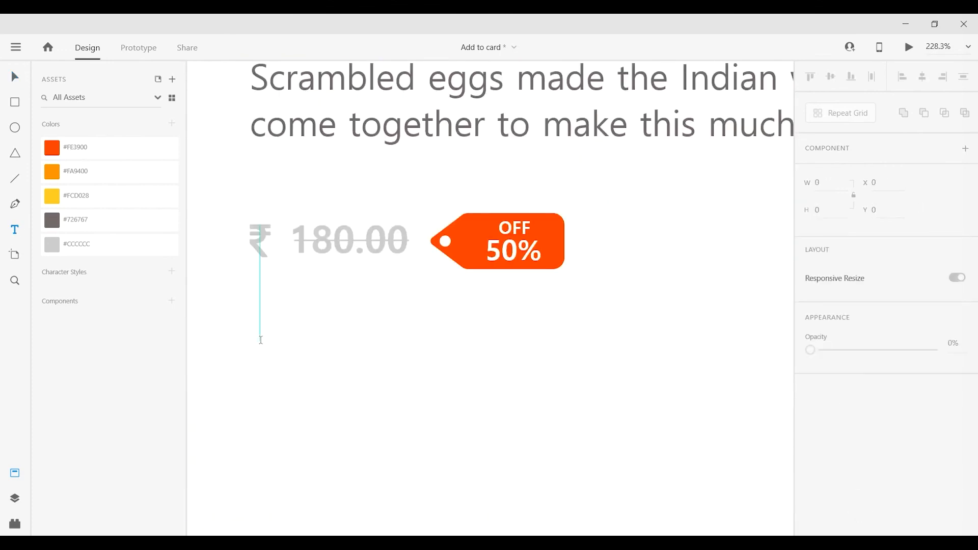
left_click(250, 356)
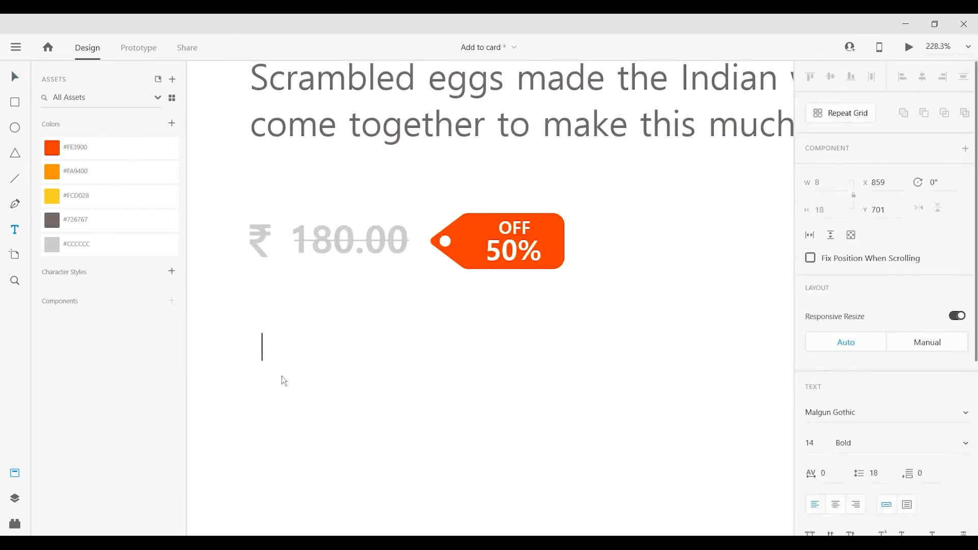
type("S")
left_click(73, 209)
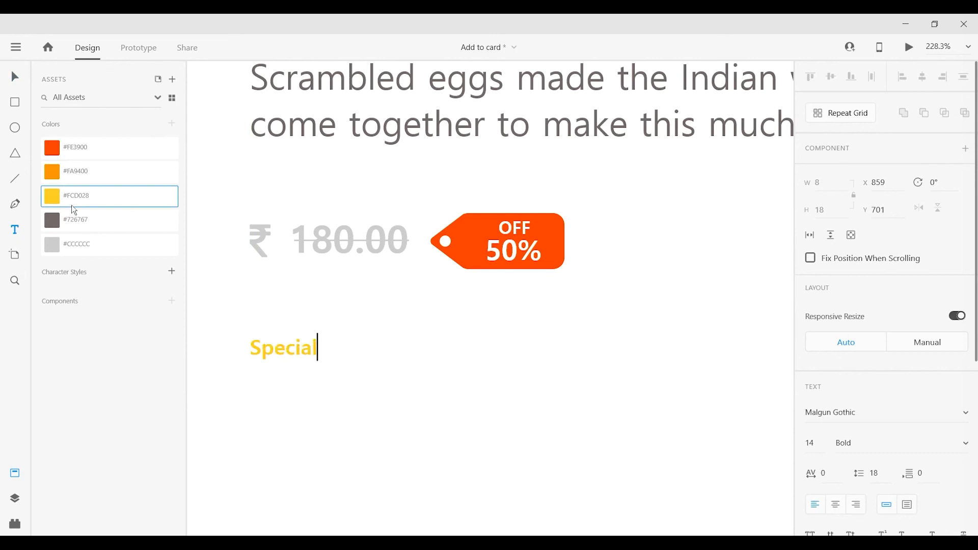
type("pecial Price")
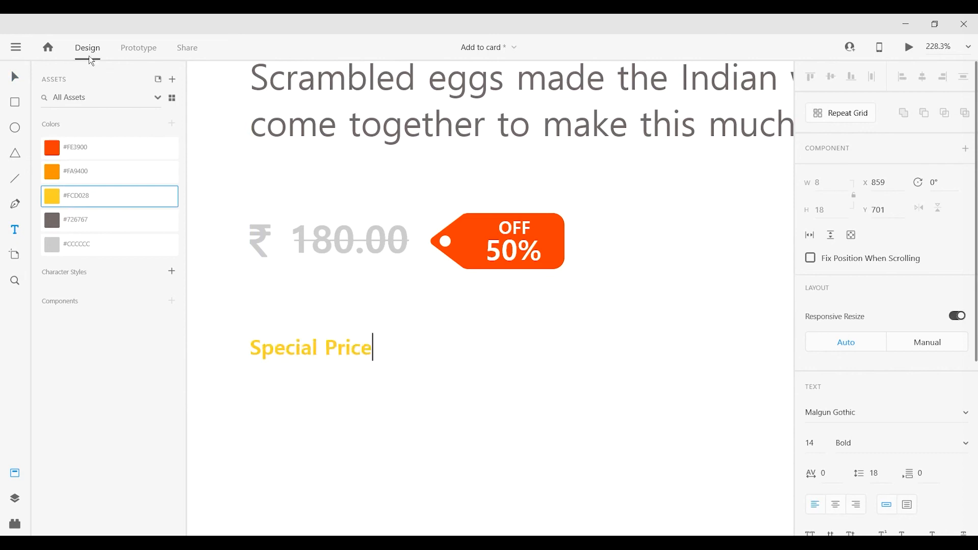
key("Escape")
- Set the Special Price text to the Baloo Paaji 2 font at size 40
left_click(859, 412)
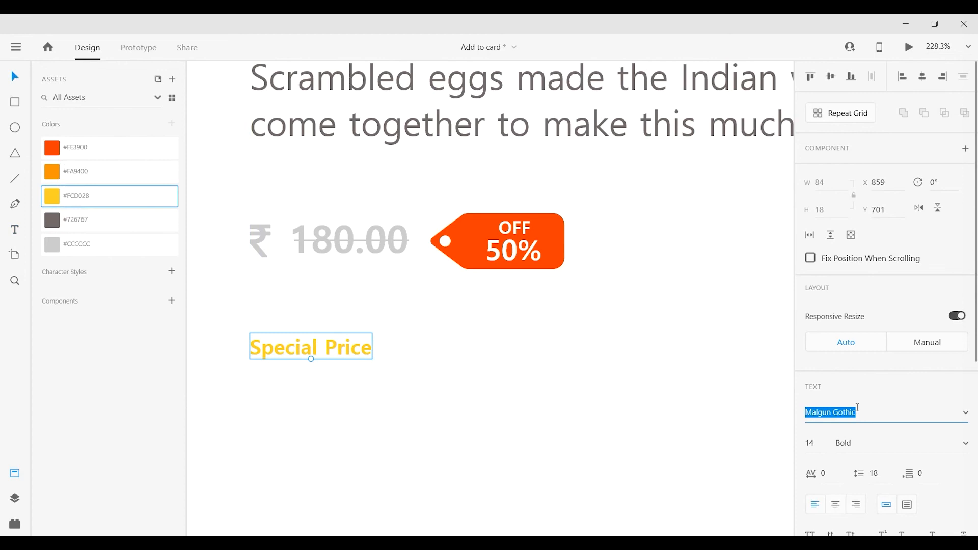
type("Baloo Paaji 2")
key("Return")
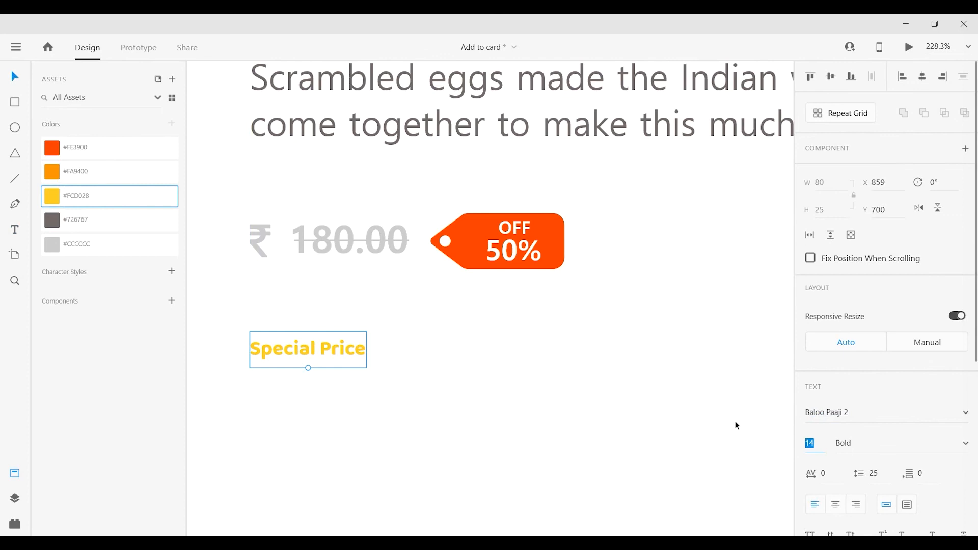
type("40")
key("Return")
scroll(636, 357, "down", 5)
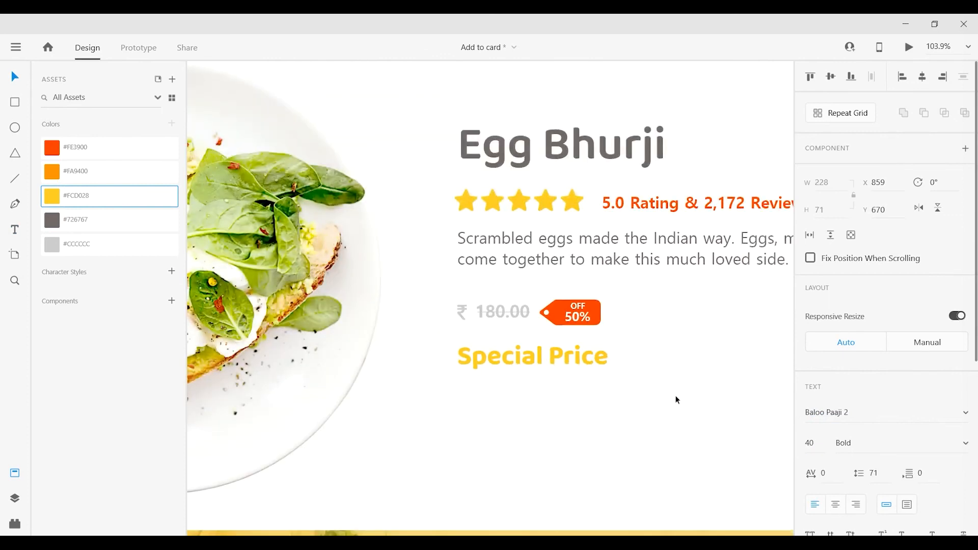
- Enlarge the 180.00 price text to size 34
left_click_drag(688, 399, 610, 397)
left_click(428, 309)
left_click(809, 444)
type("44")
key("Return")
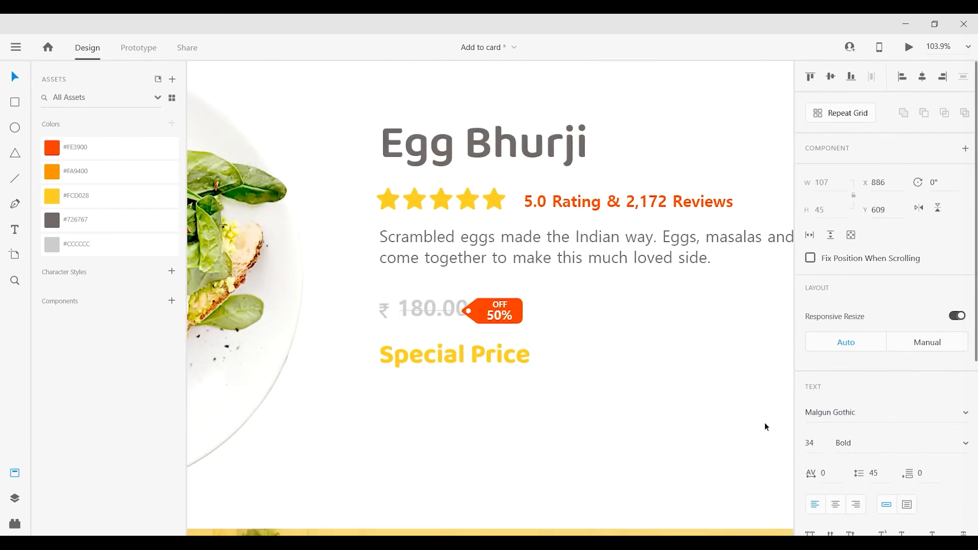
- Resize the rupee symbol proportionally to about 17 by 26.6 and align it beside 180.00 at about X 861, Y 622
scroll(485, 314, "up", 3)
left_click(355, 306)
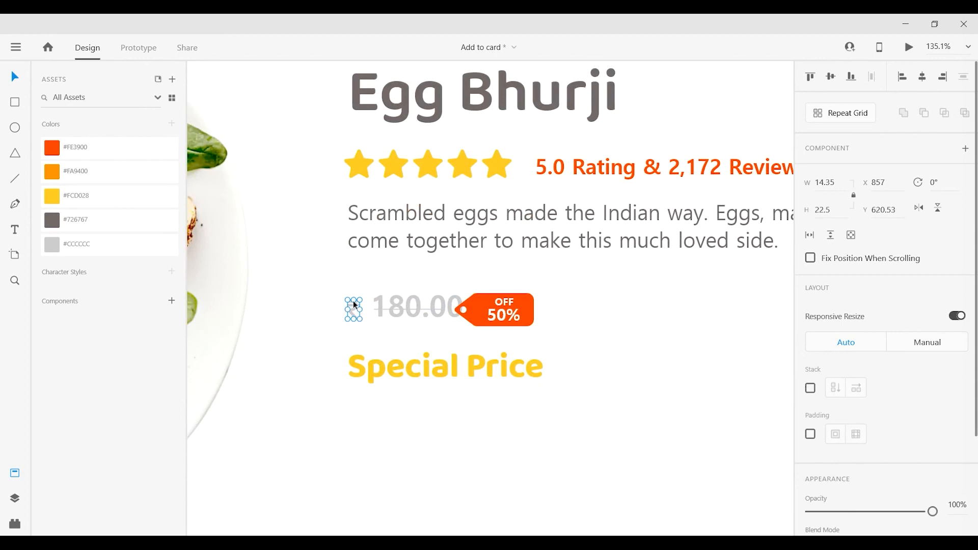
left_click_drag(361, 320, 366, 319)
scroll(415, 308, "up", 5)
left_click(439, 309)
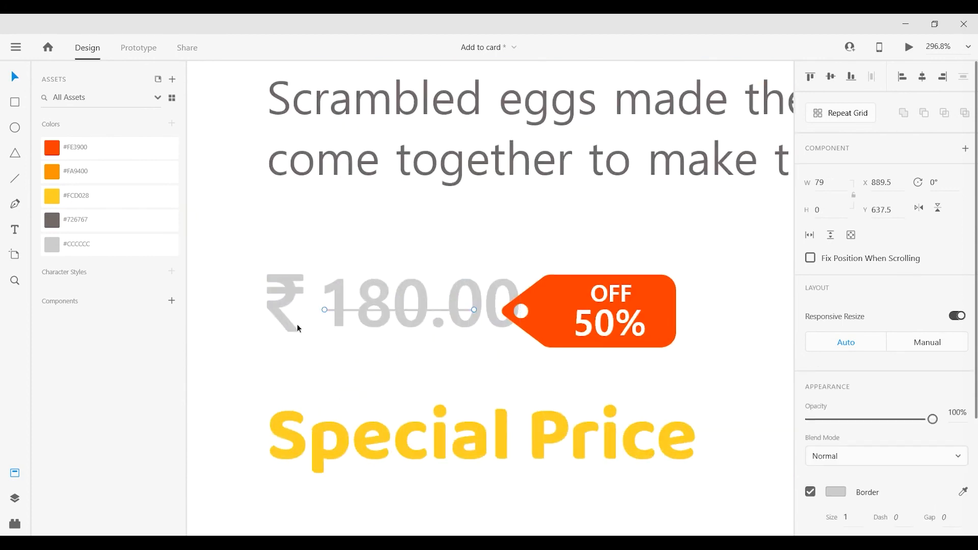
left_click(297, 326)
left_click_drag(267, 276, 271, 280)
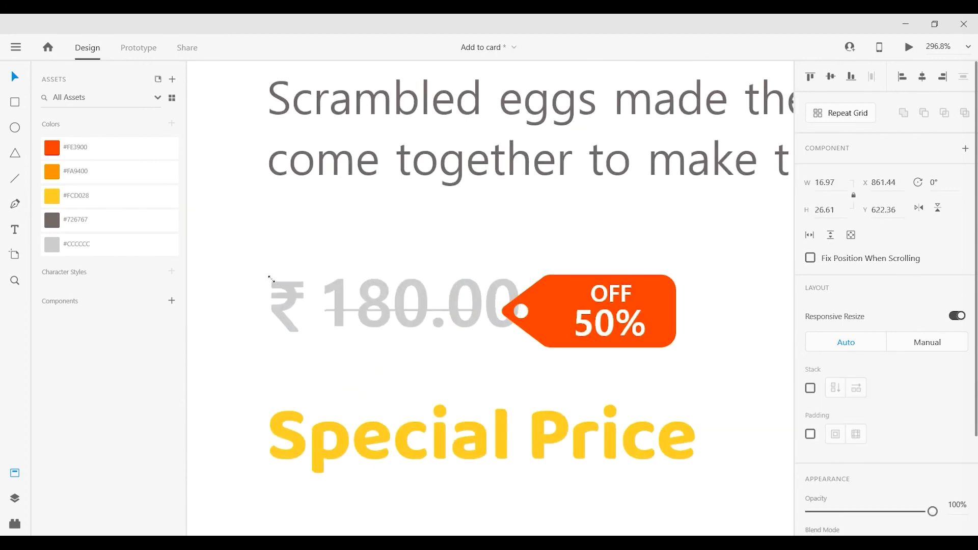
- Raise the strike-through line to the middle of 180.00 and lengthen it across the whole number
left_click(440, 308)
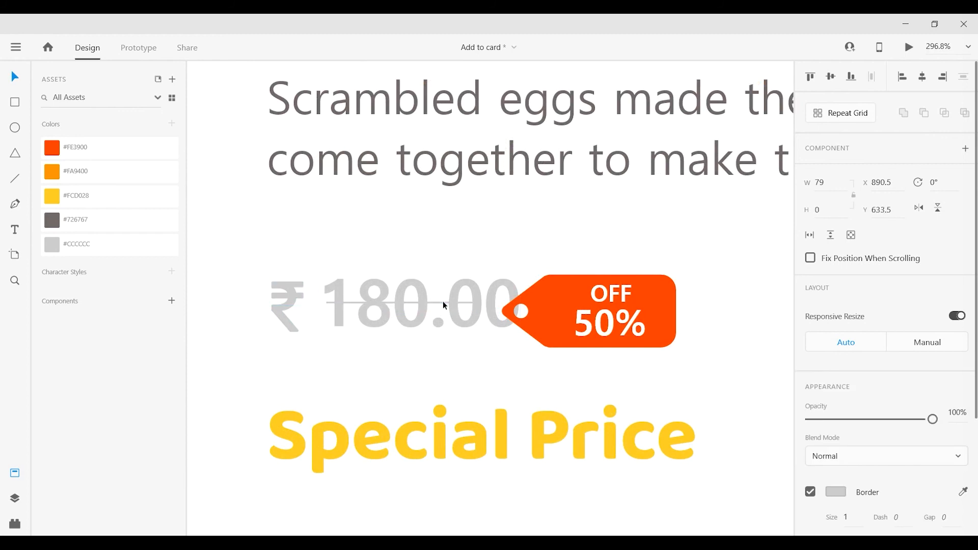
mouse_move(475, 303)
left_mouse_down()
mouse_move(510, 304)
mouse_move(475, 304)
left_mouse_up()
left_click(453, 302)
- Move the discount tag clear of the price to about X 1016 and lower the Special Price text to Y 680
left_click(521, 306)
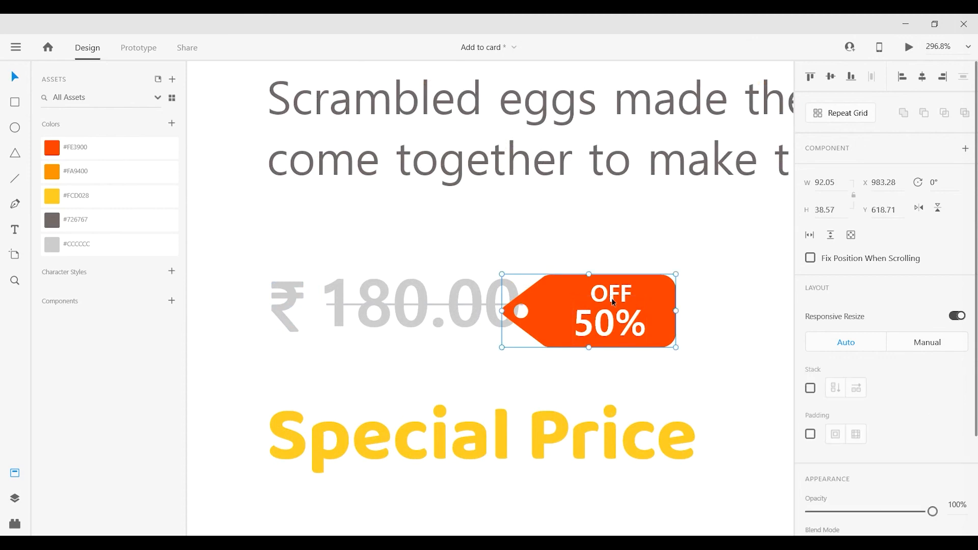
left_click_drag(573, 305, 642, 304)
scroll(403, 303, "down", 3)
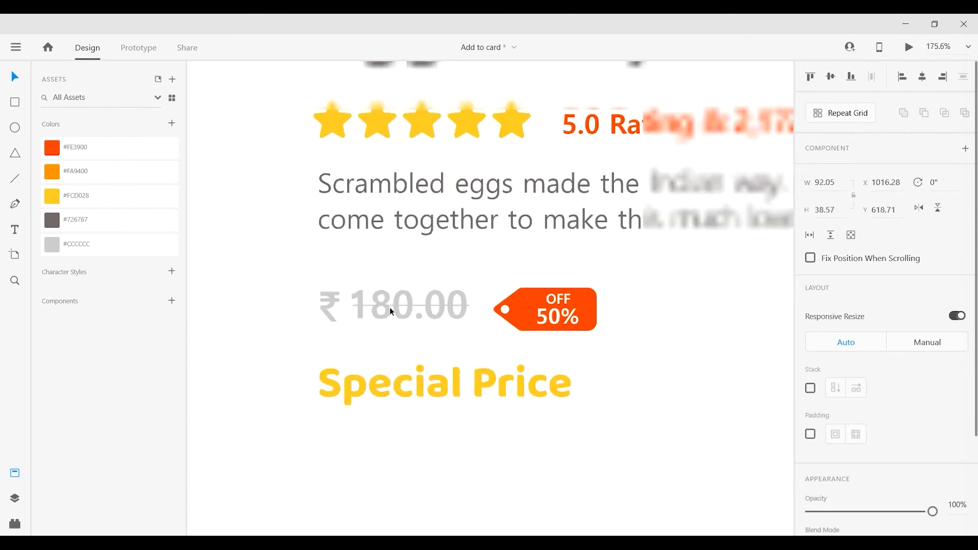
left_click_drag(676, 419, 624, 396)
left_click(479, 378)
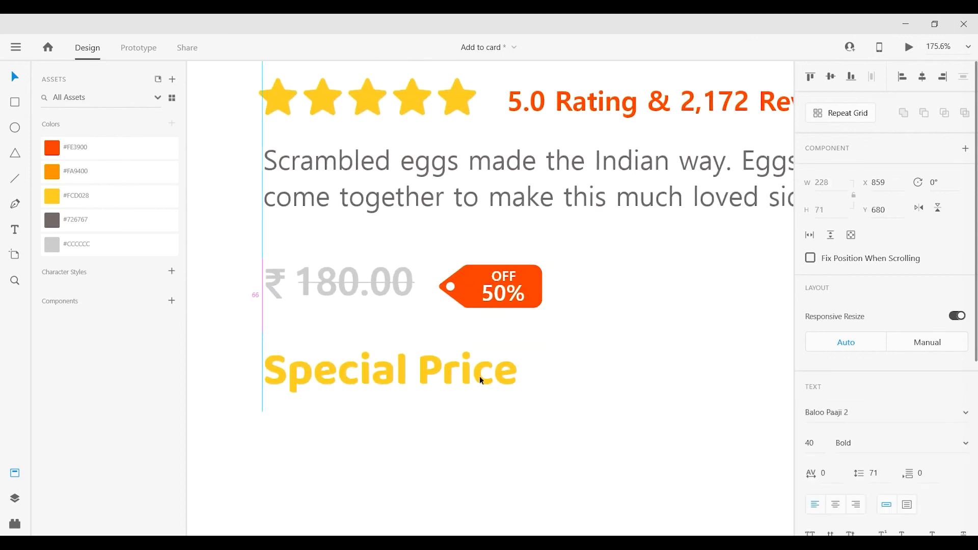
- Enlarge the discount tag with its texts proportionally, keeping its pointed end beside the price
left_click(523, 292)
left_click_drag(543, 264, 587, 247)
left_click(554, 313)
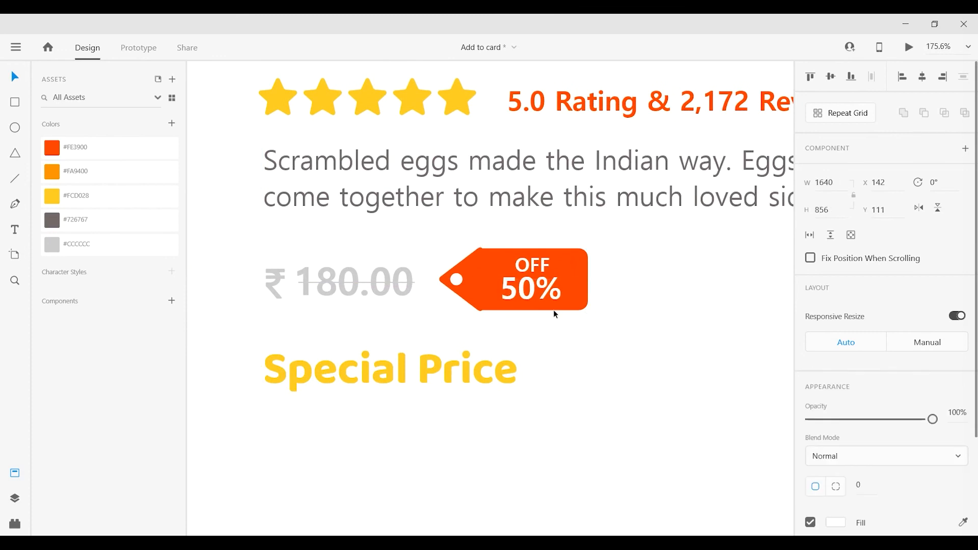
- Nudge the Special Price text slightly further down from the struck-through price
scroll(560, 310, "up", 2)
scroll(687, 342, "down", 3)
scroll(613, 310, "down", 2)
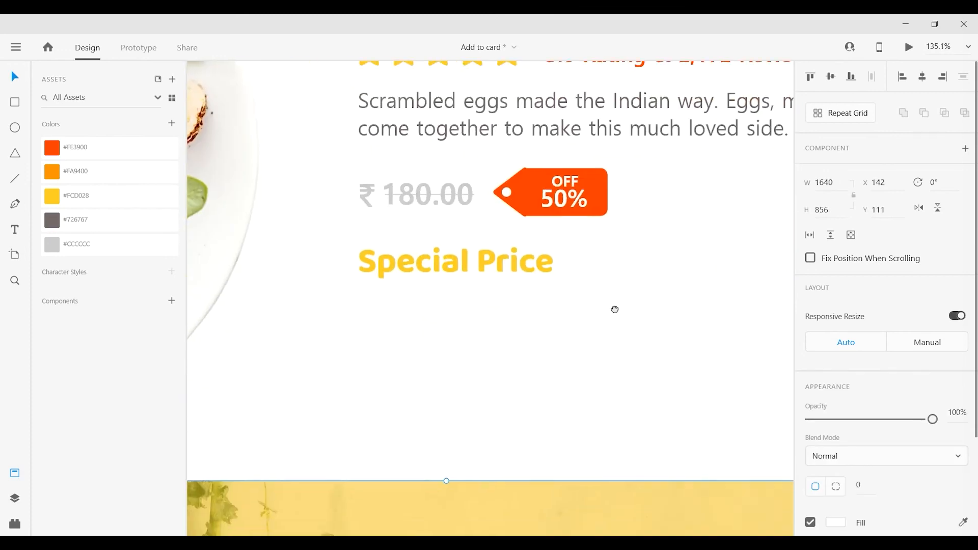
left_click(494, 280)
left_click(511, 342)
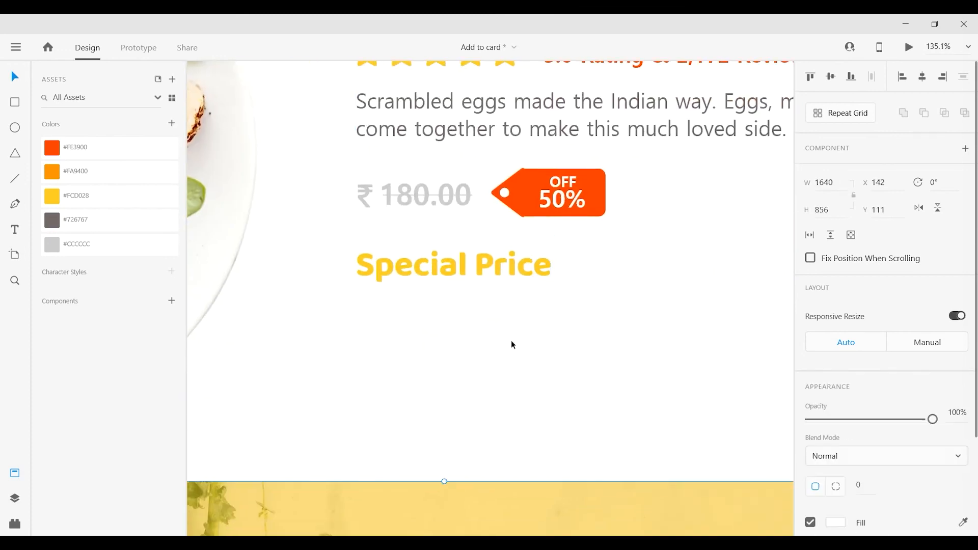
left_click_drag(596, 382, 551, 352)
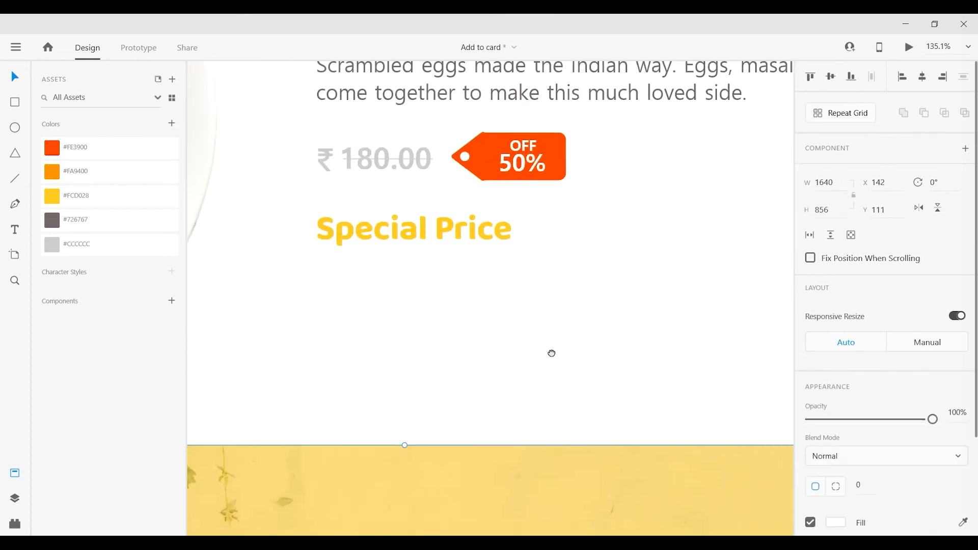
left_click_drag(308, 157, 301, 290)
left_click(307, 157)
key("ctrl+z")
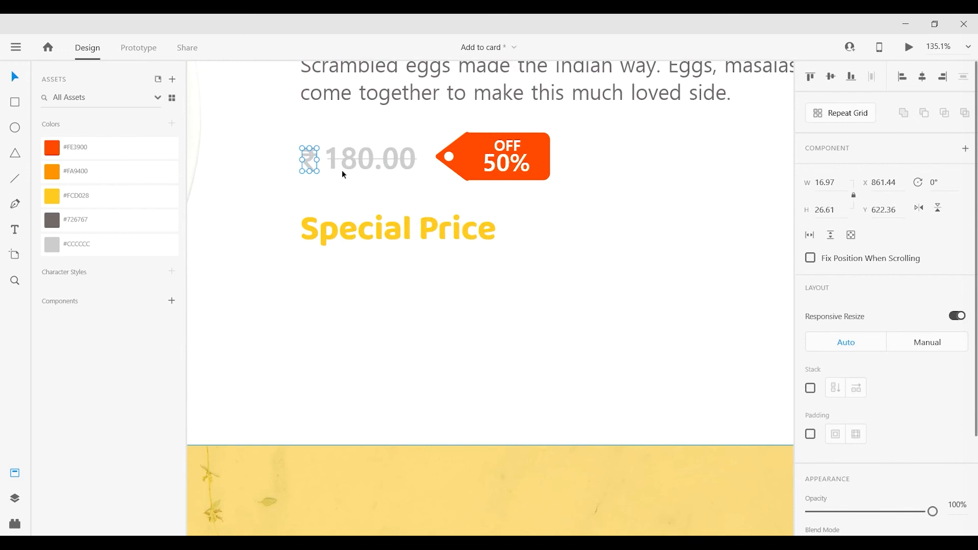
- Duplicate the rupee symbol and 180.00 text below Special Price at Y 753 and fill the copies with #726767
left_click(347, 166, "shift")
left_click_drag(355, 170, 339, 304, "alt")
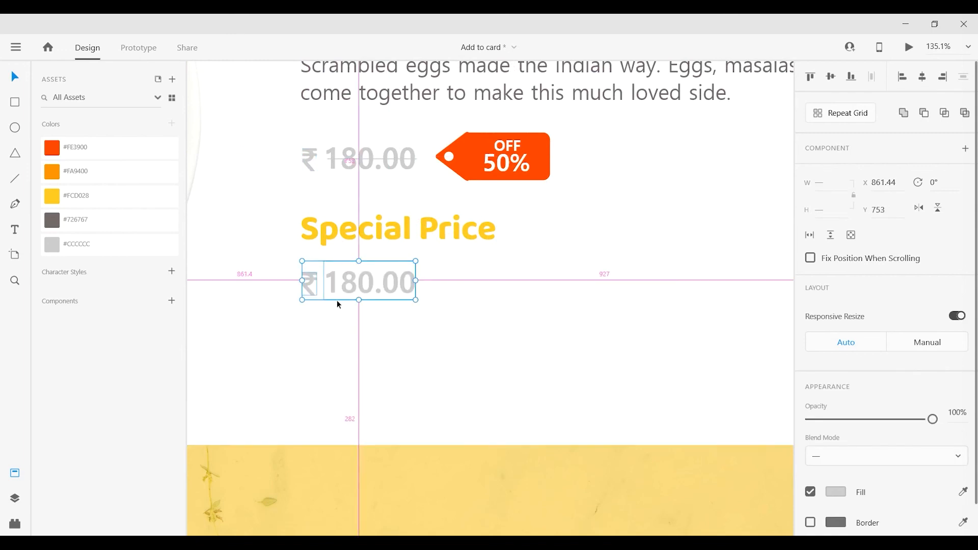
left_click(445, 329)
left_click(303, 291)
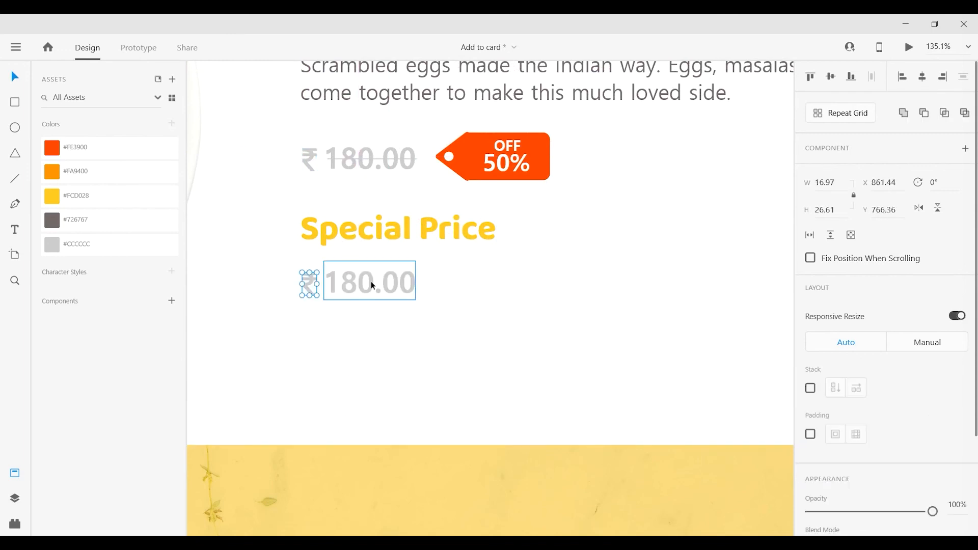
left_click(371, 281, "shift")
left_click(69, 220)
- Change the duplicated price under Special Price to 90.00
double_click(370, 281)
double_click(371, 282)
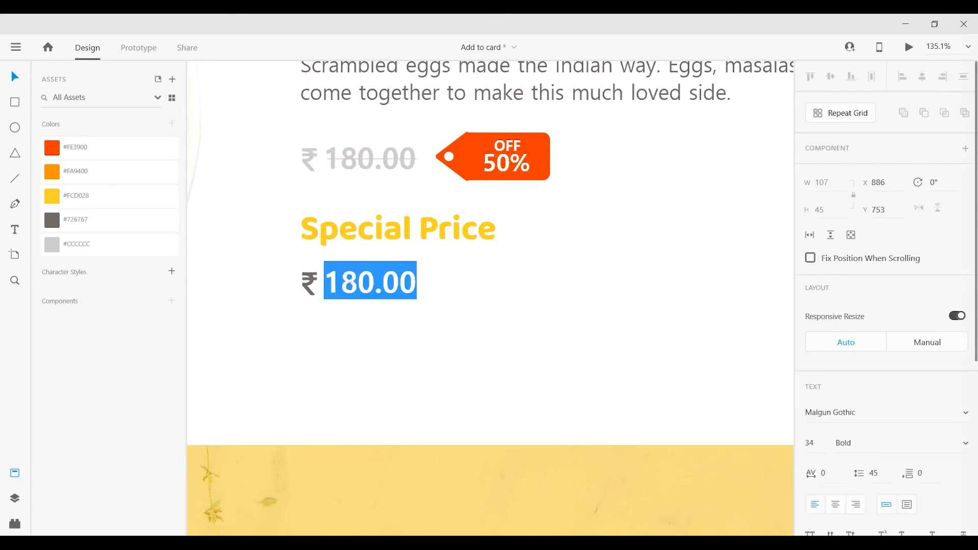
left_click_drag(325, 282, 369, 268)
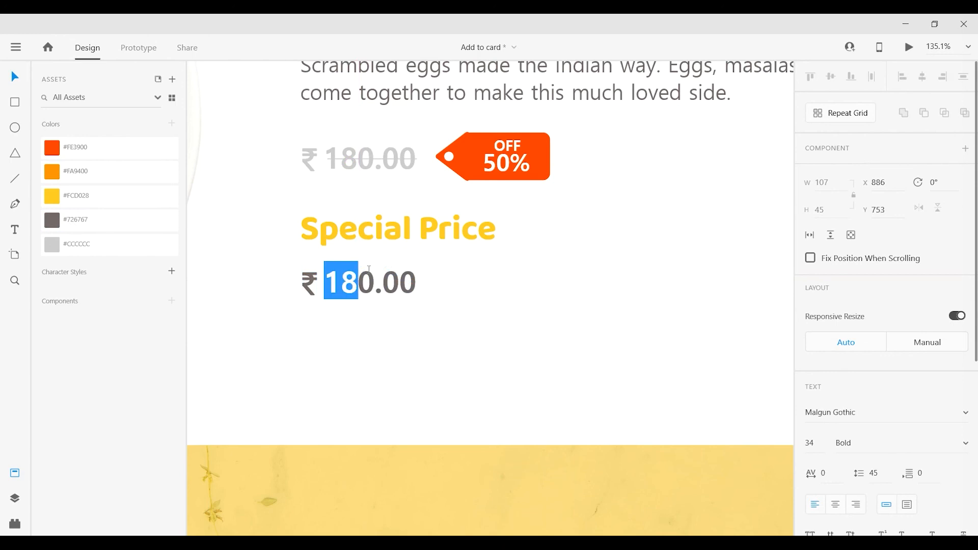
type("9")
key("Escape")
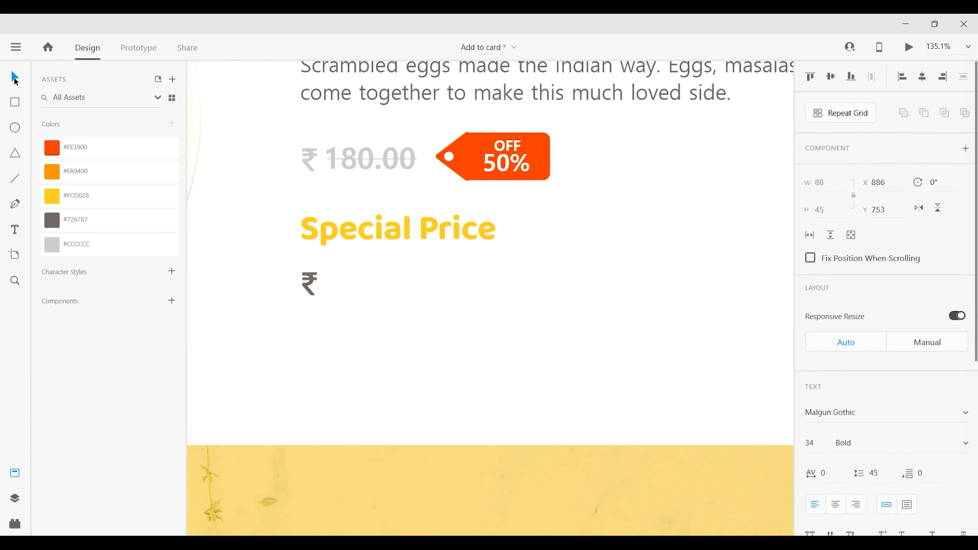
left_click(565, 363)
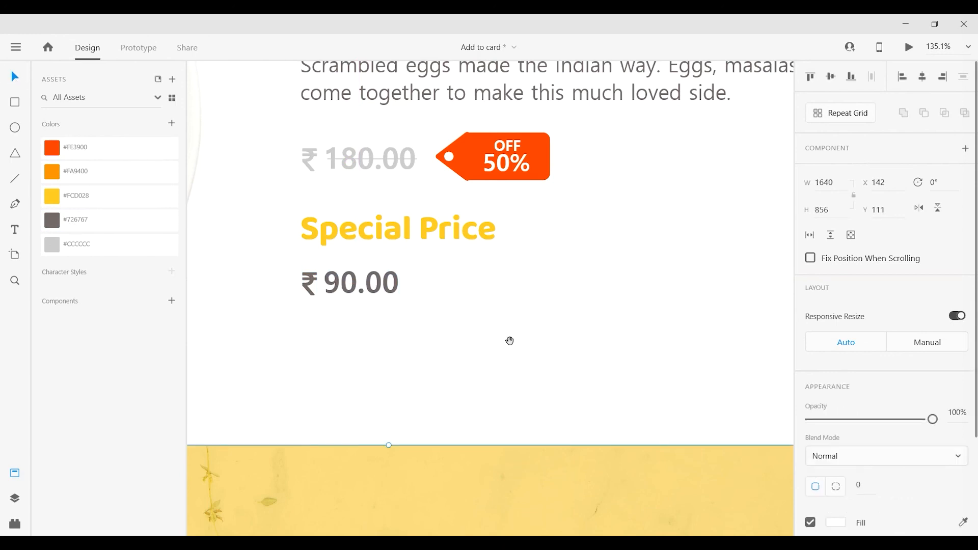
- Group the rupee symbol with 90.00 and move the group up closer to the Special Price text
left_click_drag(510, 341, 504, 347)
left_click(357, 291)
left_click(307, 291, "shift")
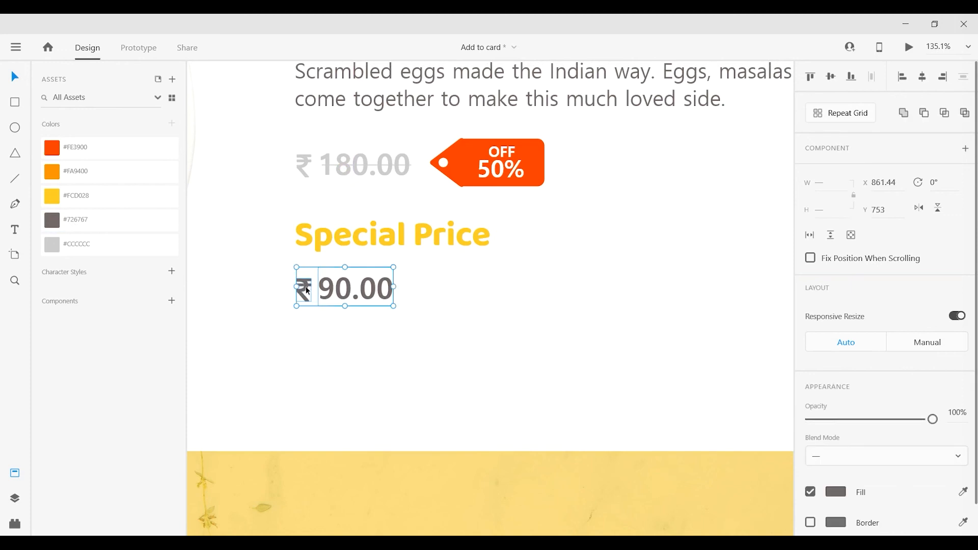
key("ctrl+g")
left_click_drag(307, 291, 307, 282)
left_click(332, 314)
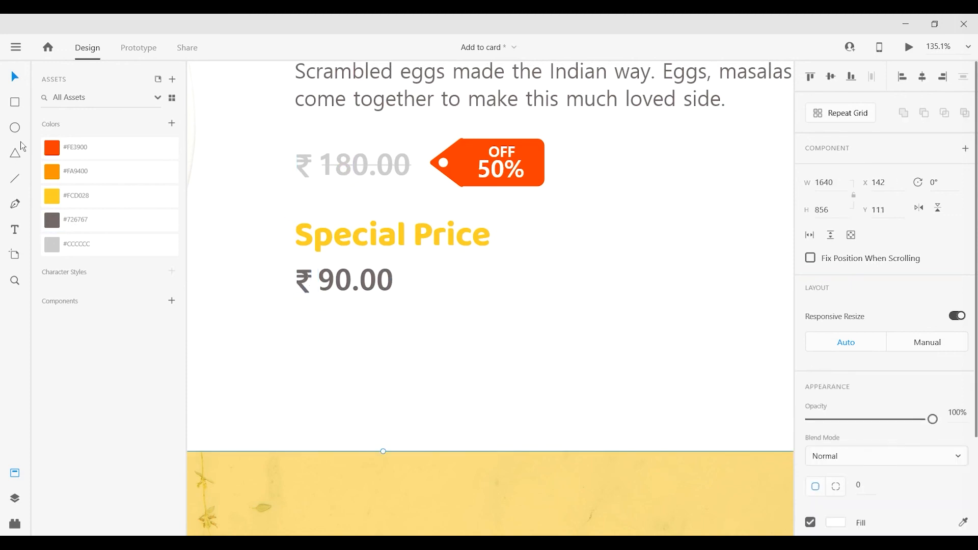
- Draw a rectangle below the 90.00 price and size it to 233 wide by 70 high
mouse_move(294, 335)
left_mouse_down()
mouse_move(465, 365)
mouse_move(440, 382)
left_mouse_up()
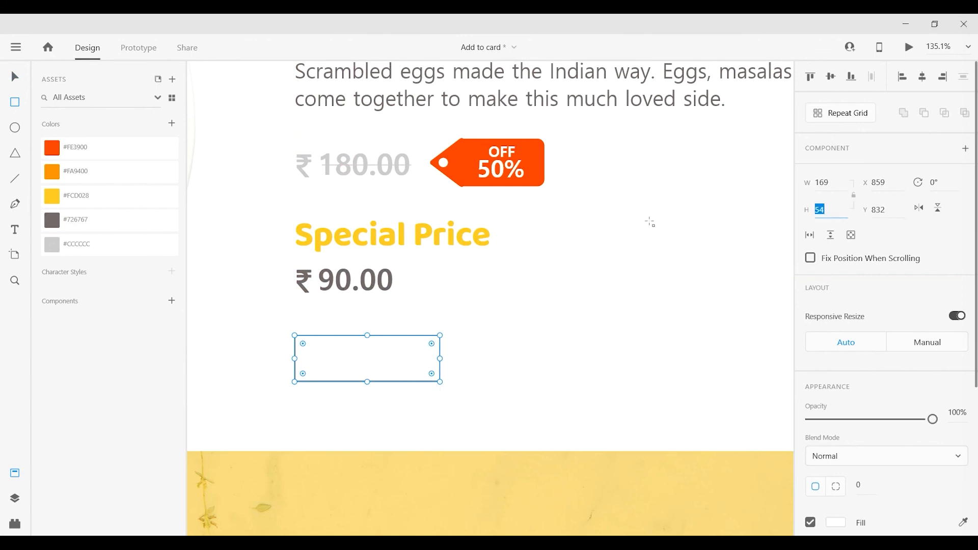
key("Return")
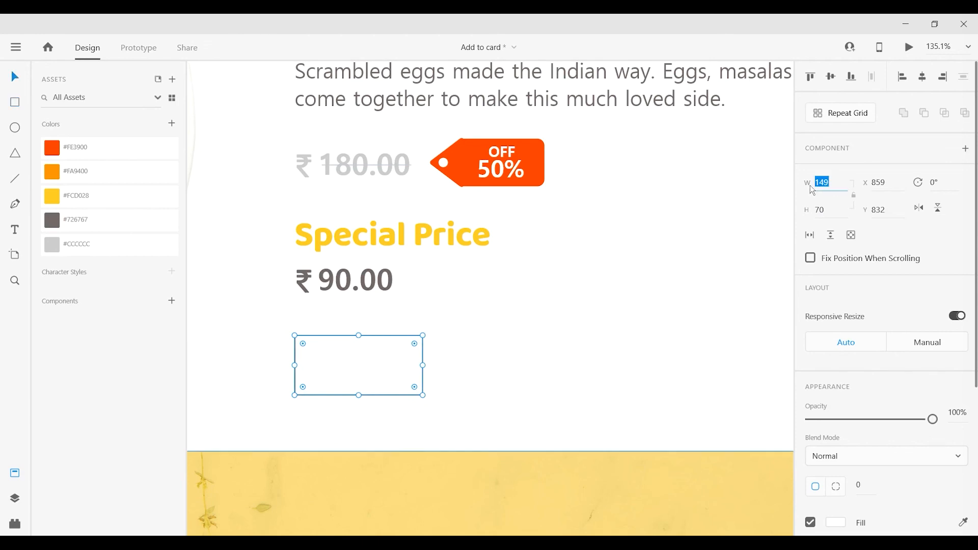
type("233")
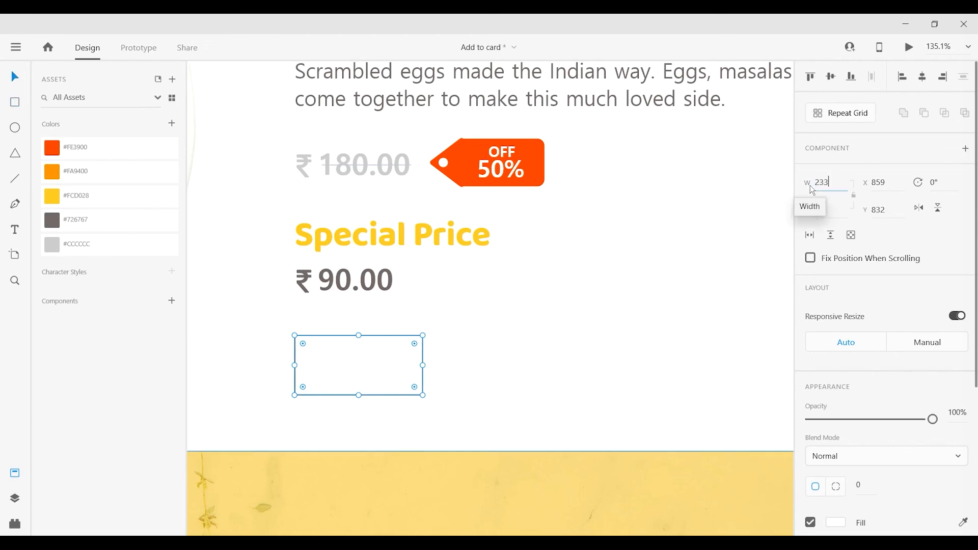
key("Return")
scroll(444, 344, "down", 5)
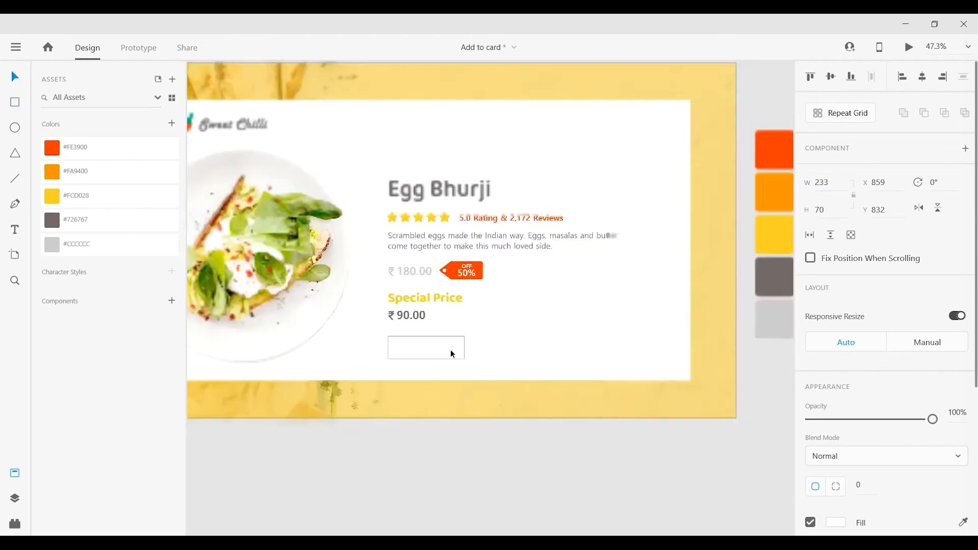
- Round the rectangle's corners to 20 and shift it down to X 854, Y 847
left_click(454, 423)
scroll(466, 367, "up", 5)
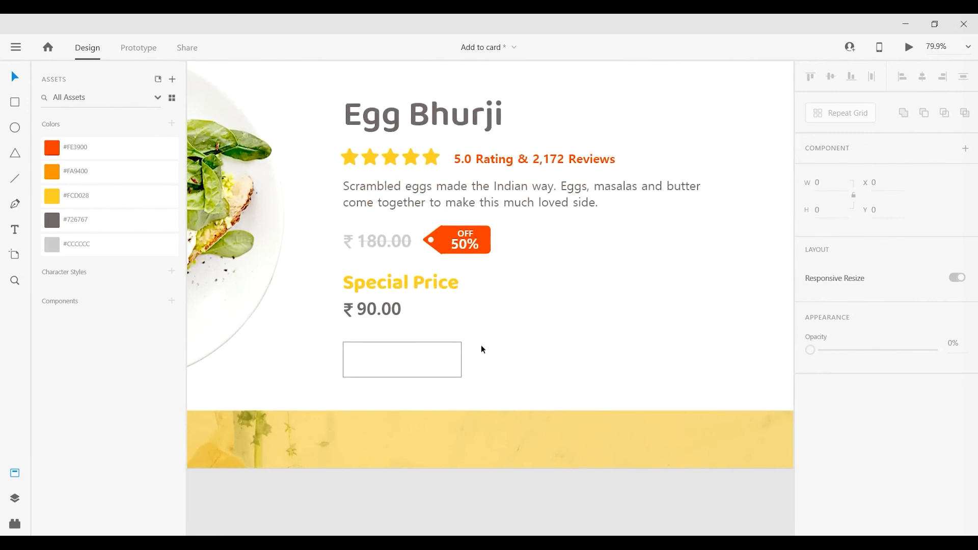
scroll(481, 350, "up", 1)
left_click(432, 375)
left_click_drag(432, 376, 432, 384)
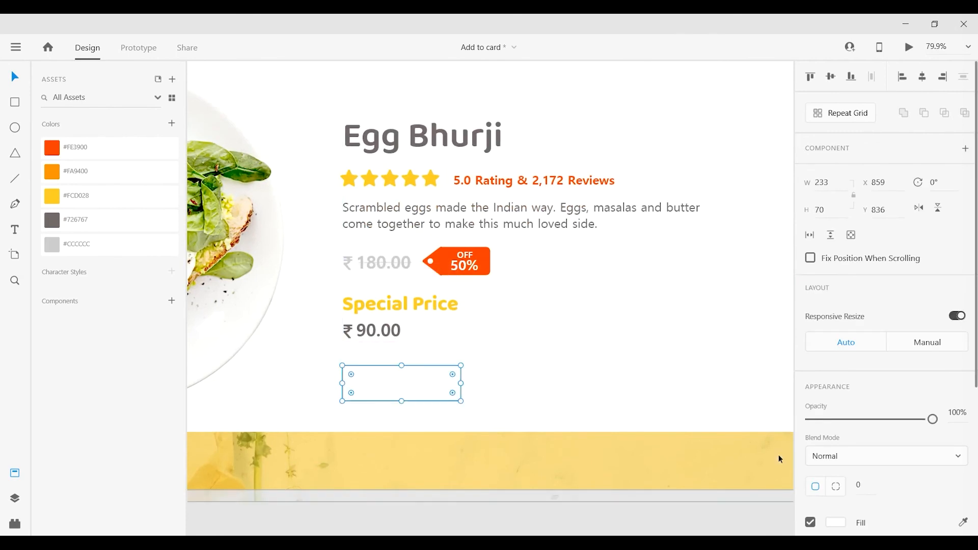
scroll(860, 451, "down", 4)
left_click(863, 367)
type("20")
key("Return")
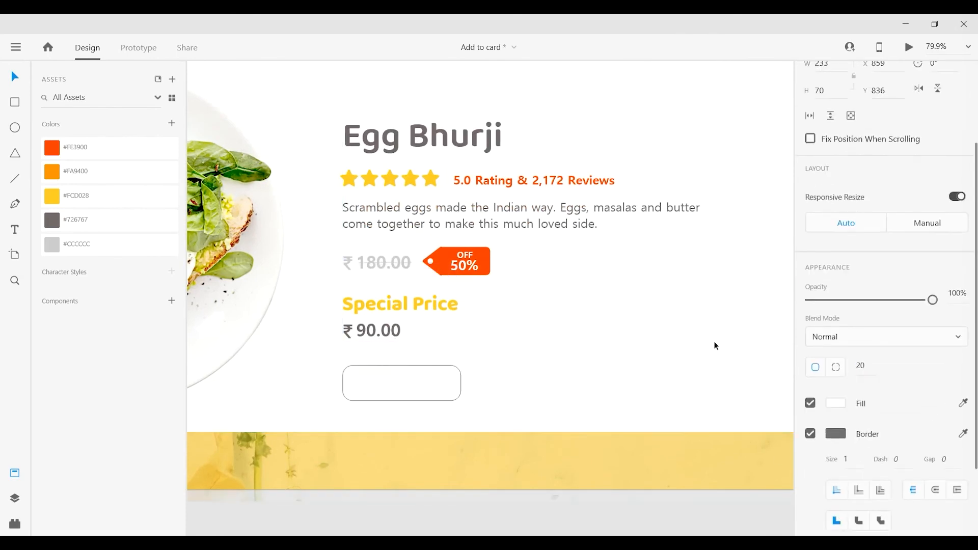
scroll(398, 323, "down", 1)
left_click(402, 300)
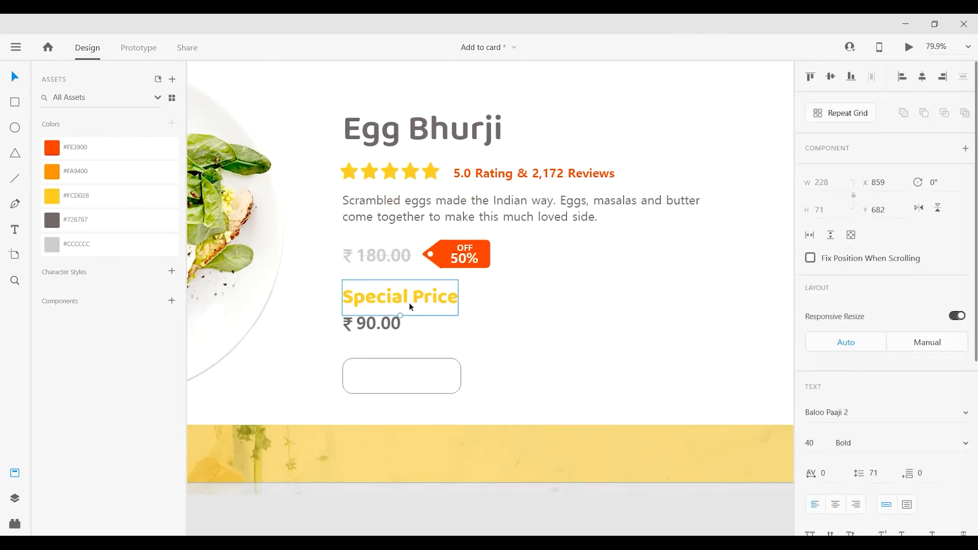
left_click_drag(405, 362, 405, 369)
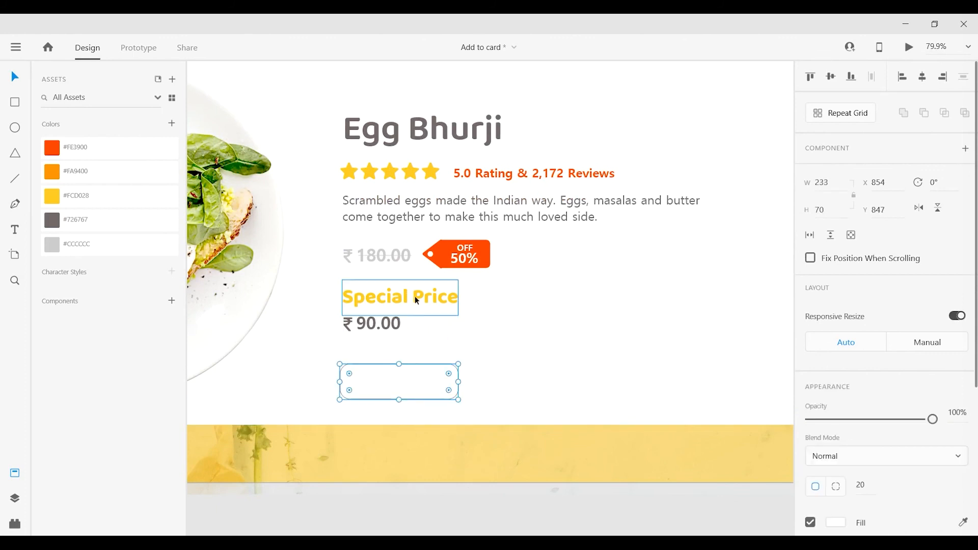
- Duplicate the Special Price text onto the rounded rectangle and change the copy to "Add to cart"
left_click_drag(417, 301, 392, 398)
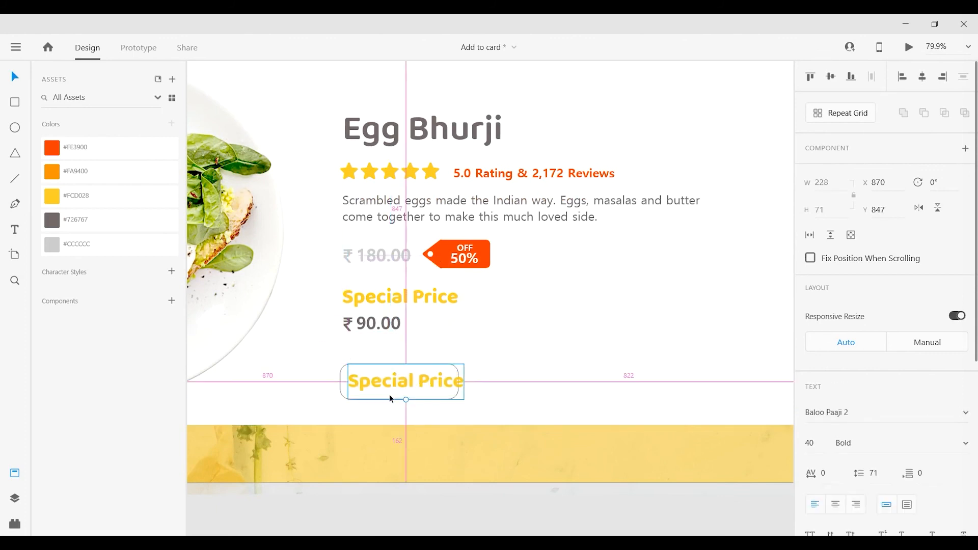
scroll(402, 387, "up", 5)
double_click(411, 370)
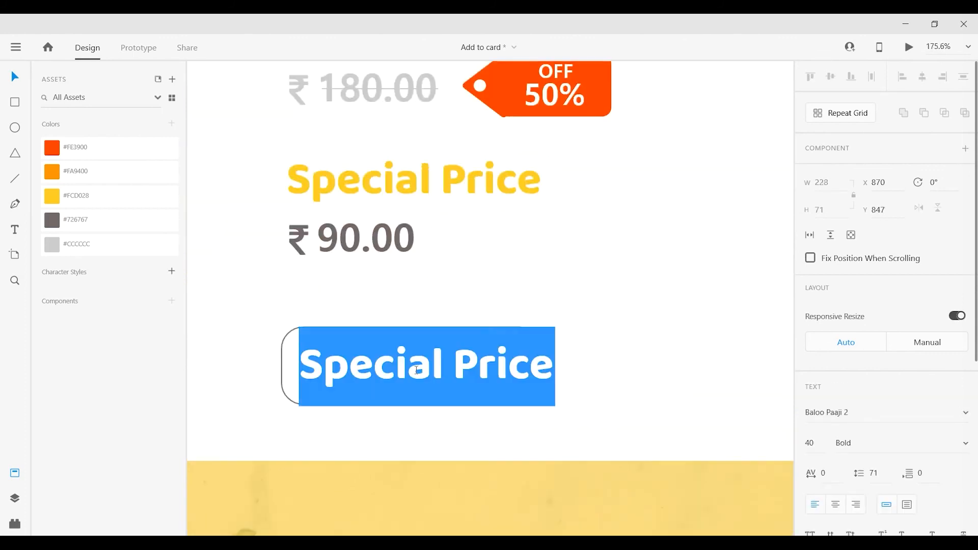
type("Add to ")
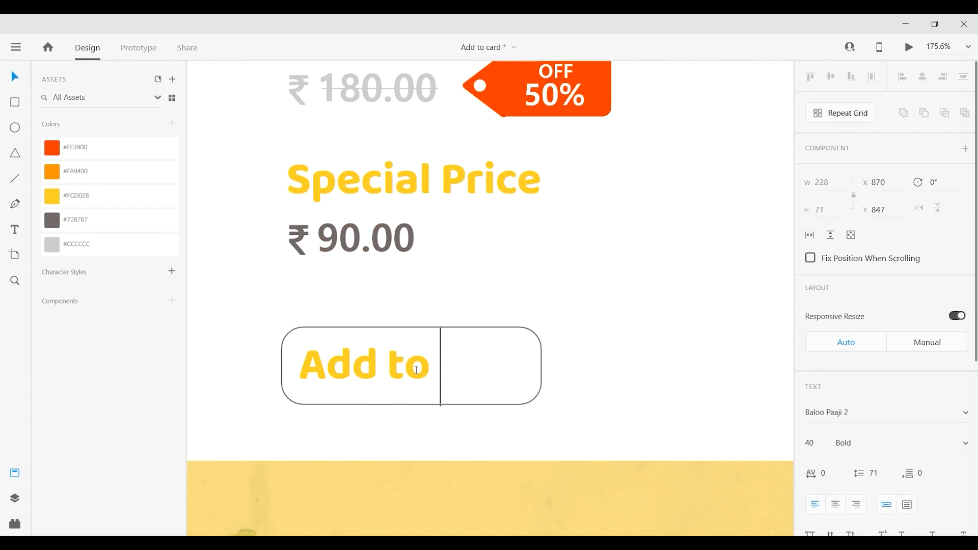
type("cart")
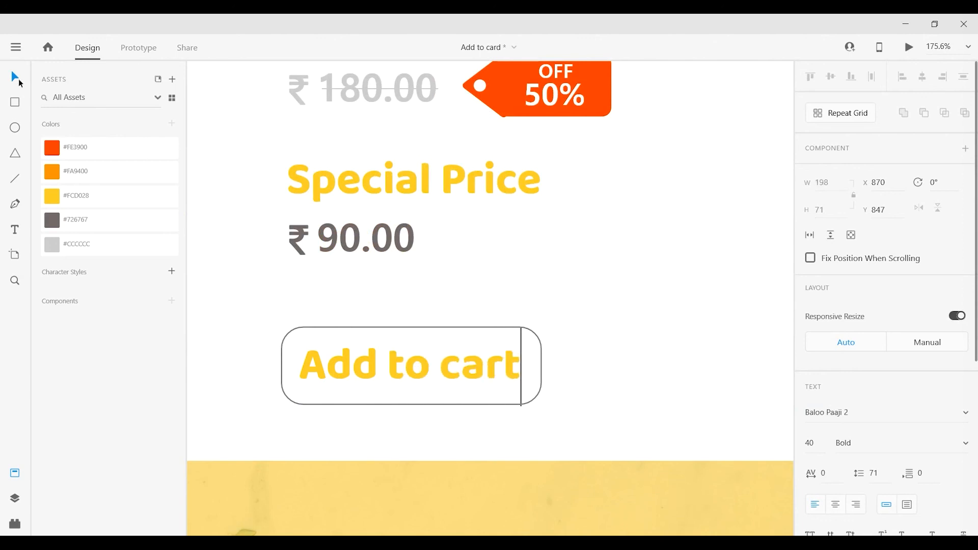
key("Escape")
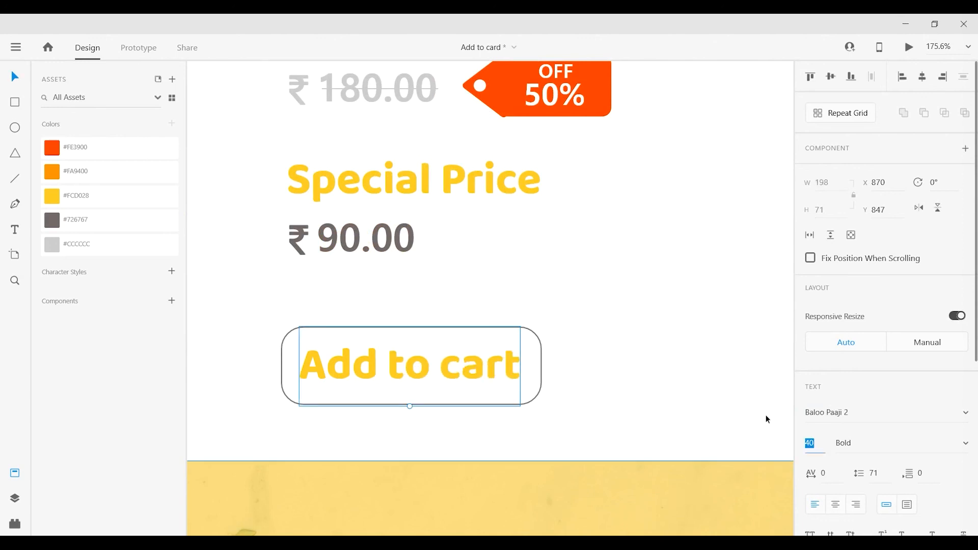
- Set the Add to cart text to size 28 and center it horizontally inside the rounded rectangle
type("28")
key("Return")
left_click_drag(421, 366, 461, 371)
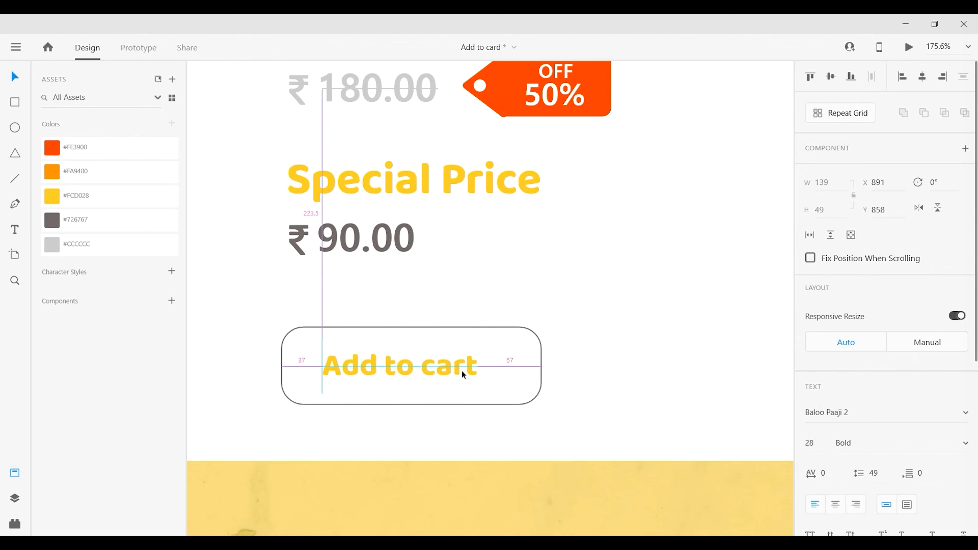
left_click(533, 378, "shift")
left_click(922, 76)
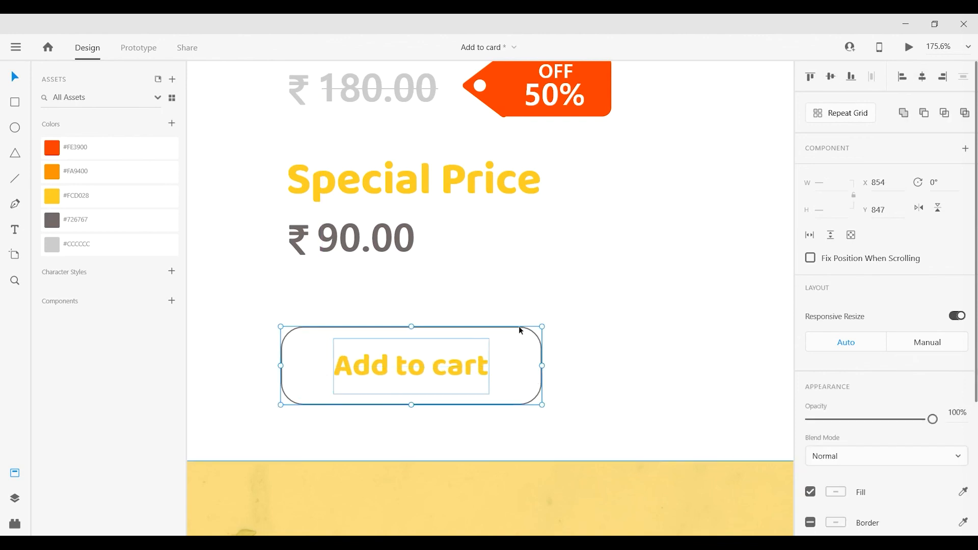
- Make the Add to cart text white, fill its rounded rectangle with #FE3900 and remove the rectangle's border
left_click(495, 355)
left_click(478, 360)
scroll(865, 429, "down", 1)
scroll(865, 429, "down", 3)
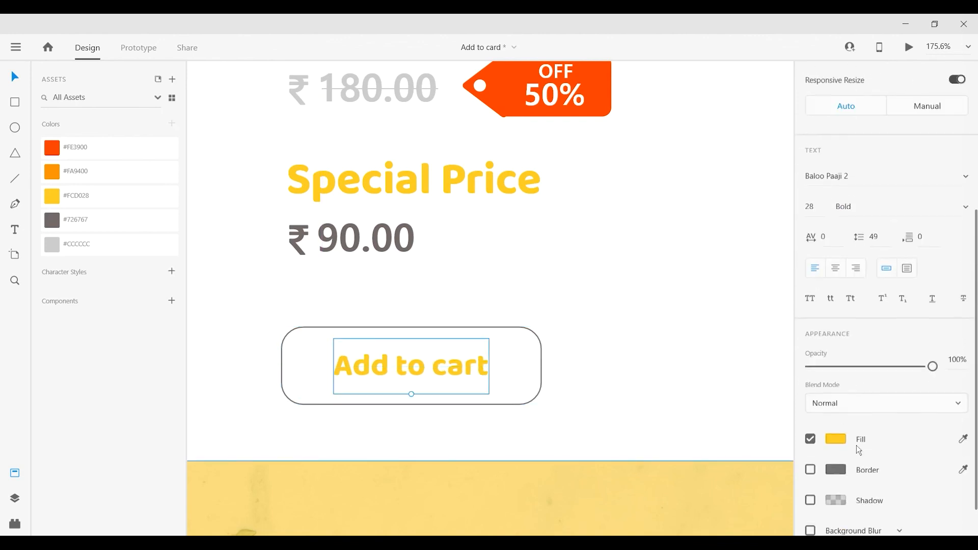
left_click(835, 437)
left_click_drag(679, 398, 512, 336)
left_click(514, 341)
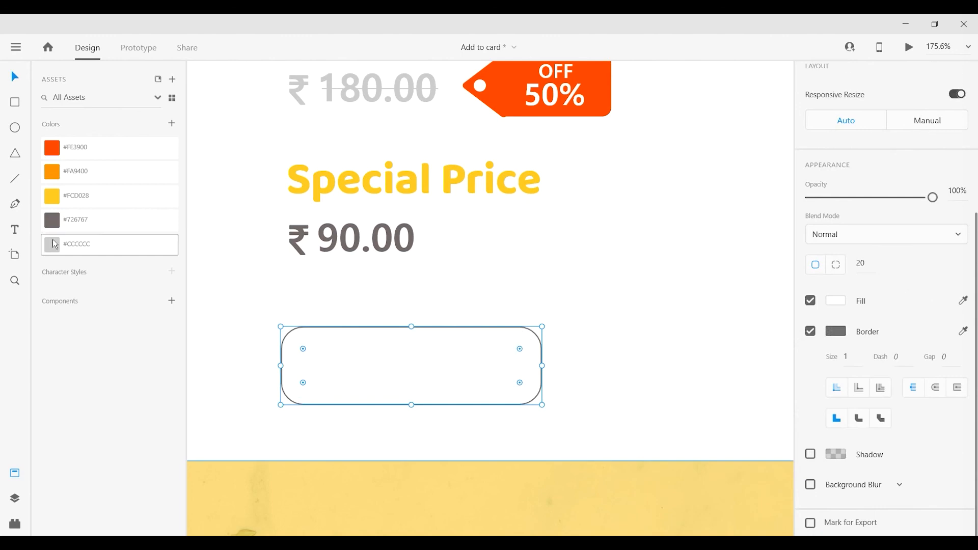
left_click(81, 148)
left_click(811, 330)
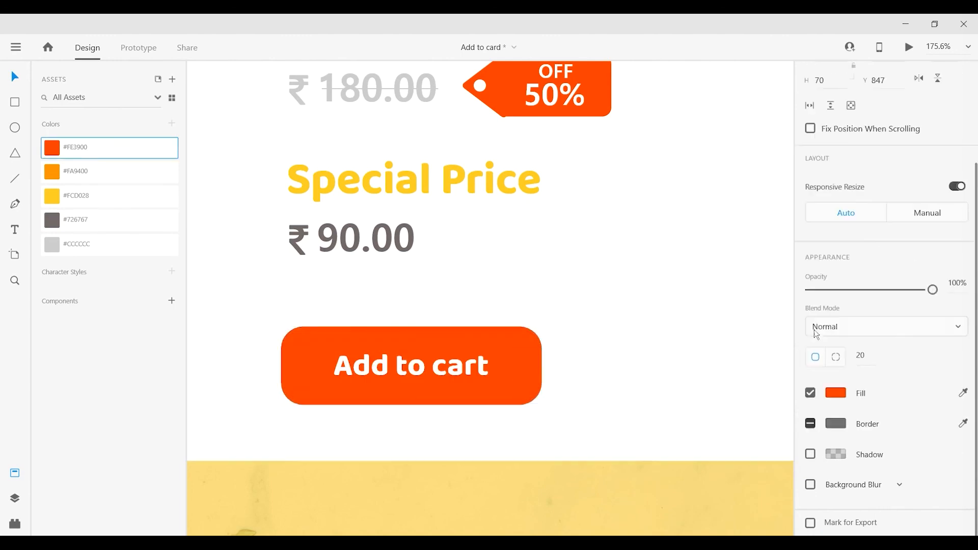
- Duplicate the Add to cart button with its label to the right on the same row, at X 1119
left_click(654, 365)
left_click_drag(655, 380, 639, 380)
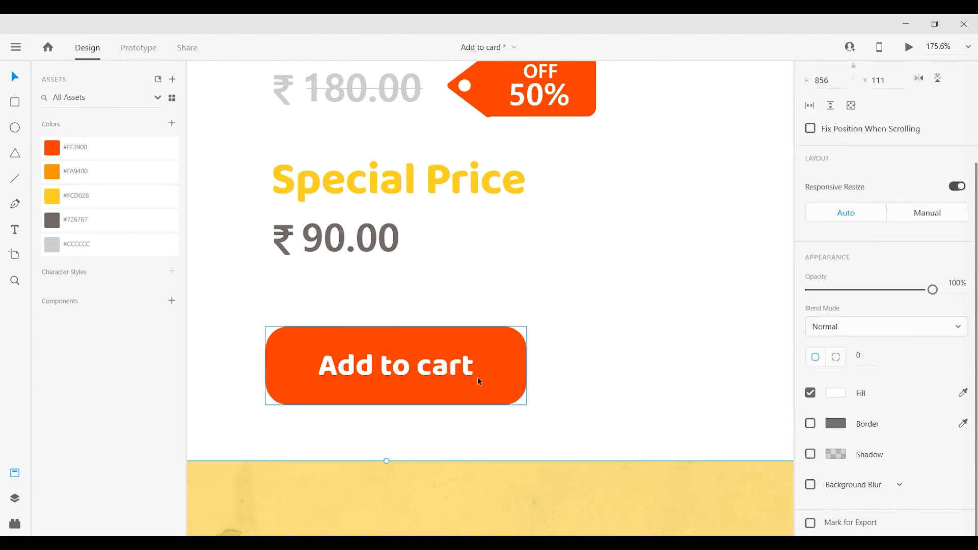
left_click(472, 376)
left_click(474, 381)
scroll(413, 369, "down", 2)
left_click_drag(413, 369, 687, 371)
scroll(659, 280, "right", 5)
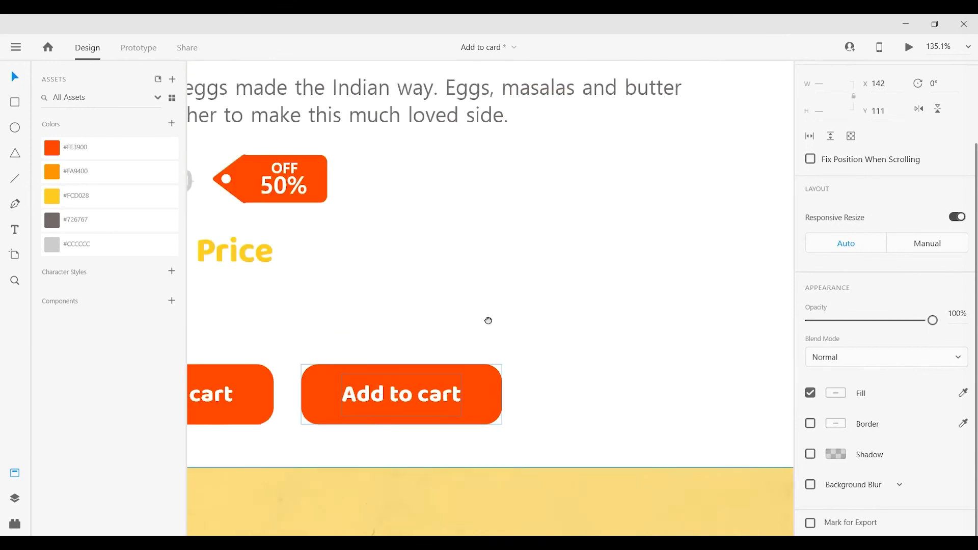
- Change the duplicated button's label to "Buy Now" and center it horizontally on the button
double_click(470, 384)
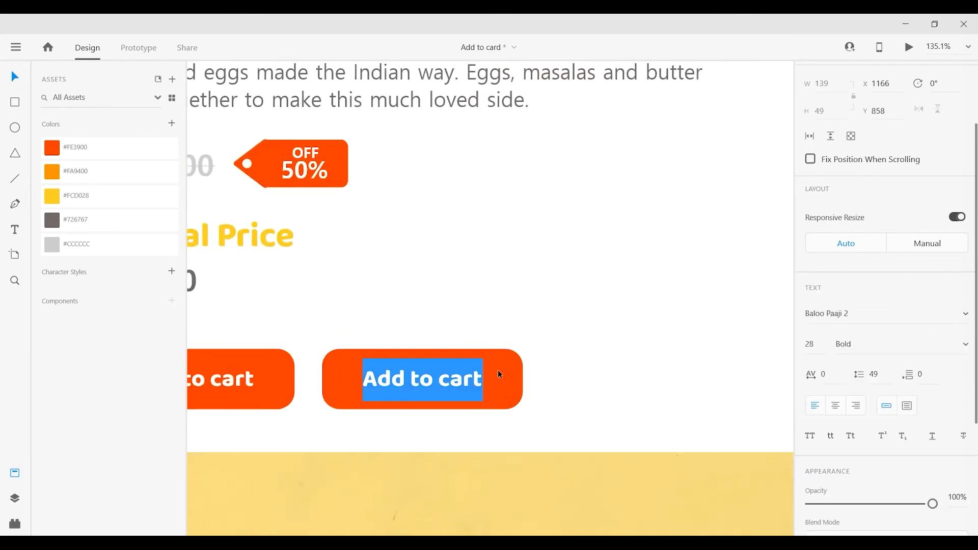
type("Buy Now")
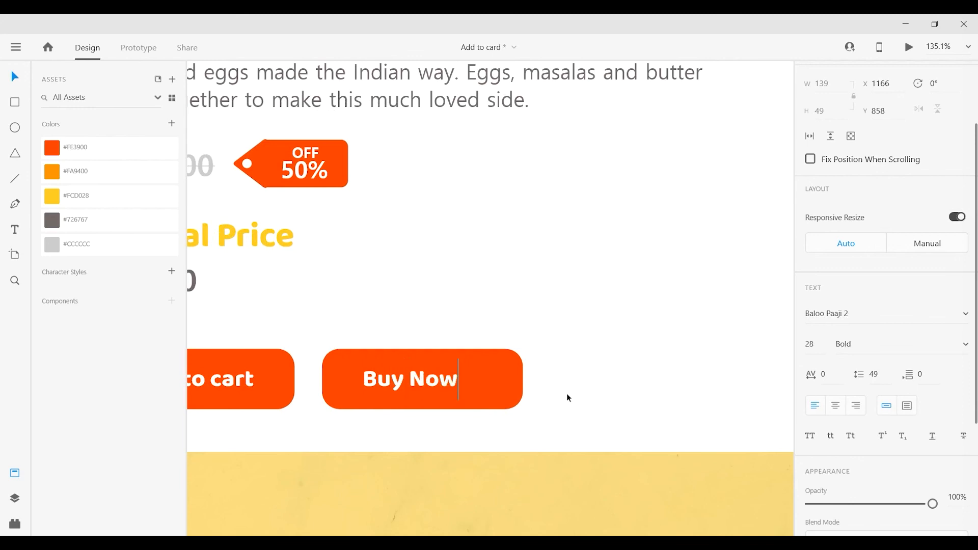
key("Escape")
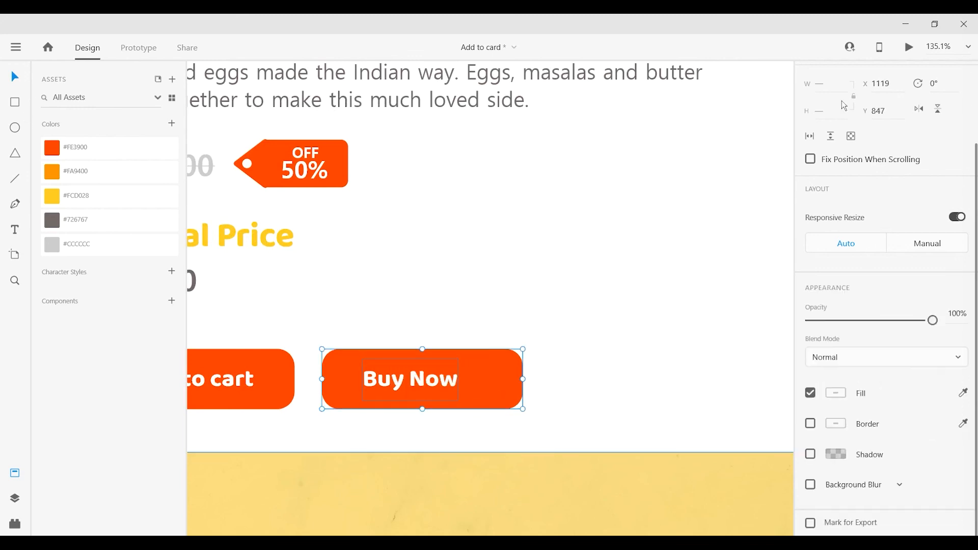
scroll(908, 267, "up", 2)
left_click(922, 77)
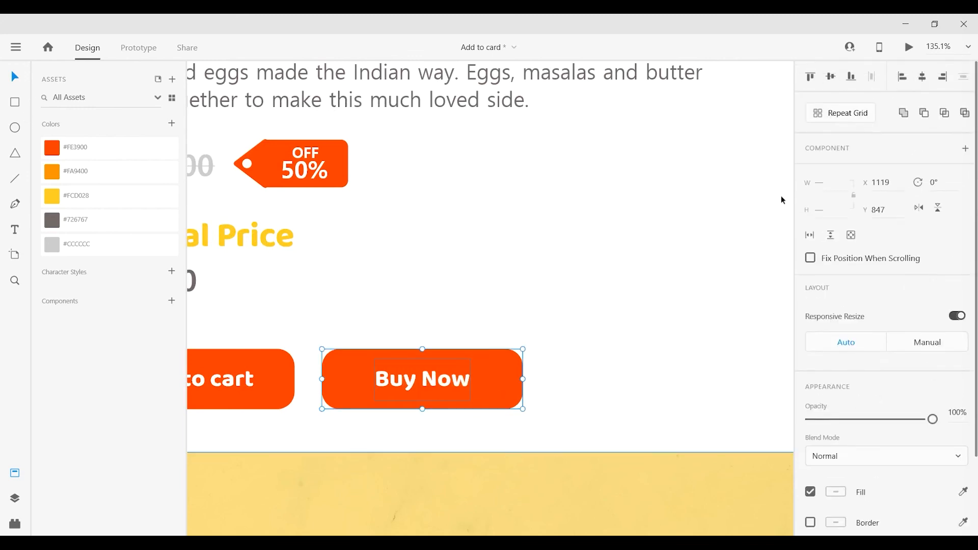
left_click(675, 379)
- Fill the Buy Now button's rounded rectangle with the yellow #FCD028
left_click_drag(639, 373, 619, 372)
left_click(419, 384)
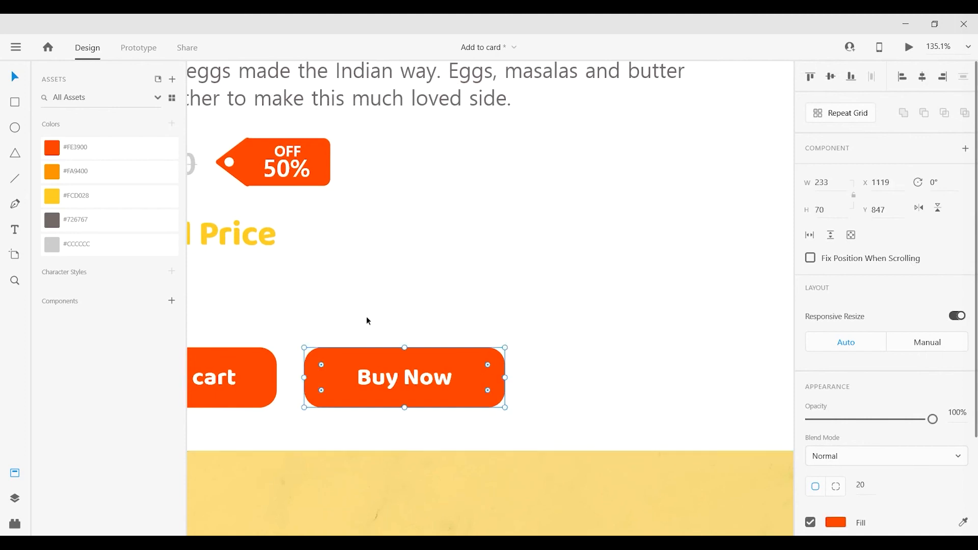
left_click(103, 201)
left_click(417, 472)
scroll(436, 469, "down", 7)
left_click(481, 530)
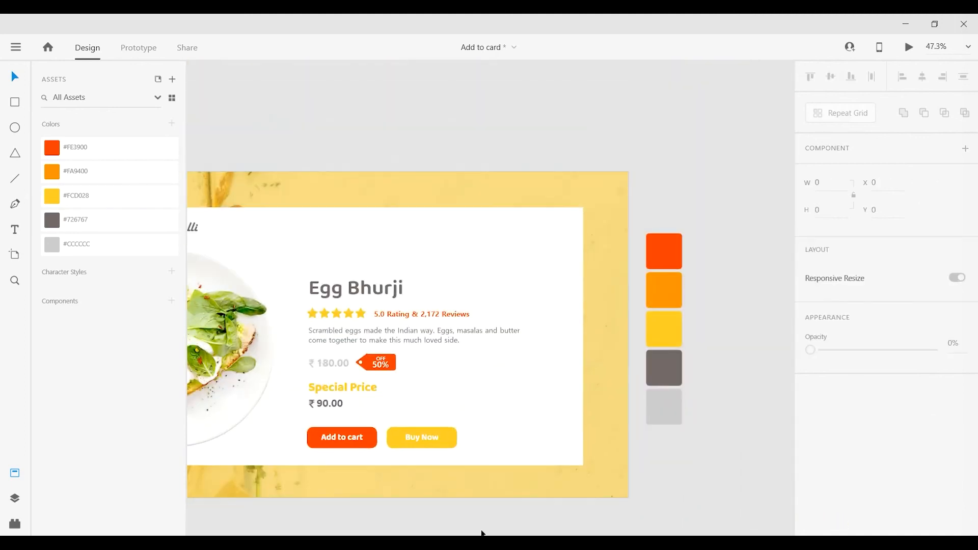
- Draw a short horizontal line near the white card's upper-right corner and set its width to 38
left_click_drag(706, 471, 725, 413)
scroll(550, 213, "up", 4)
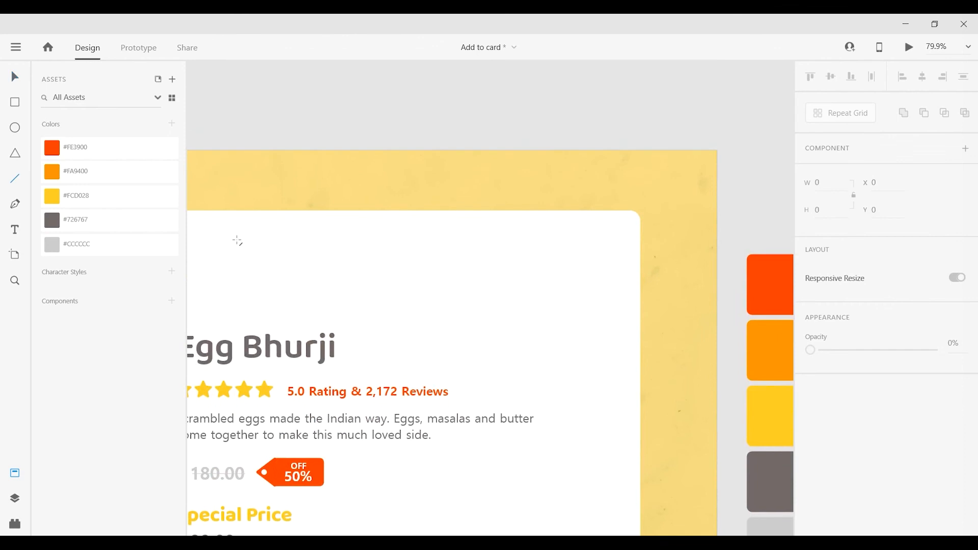
key("l")
scroll(534, 265, "up", 5)
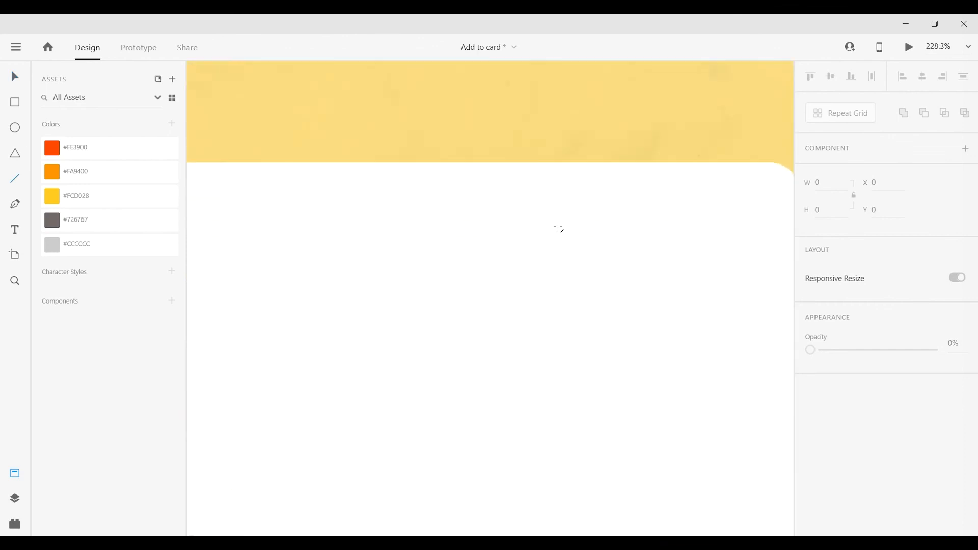
left_click_drag(548, 224, 623, 225)
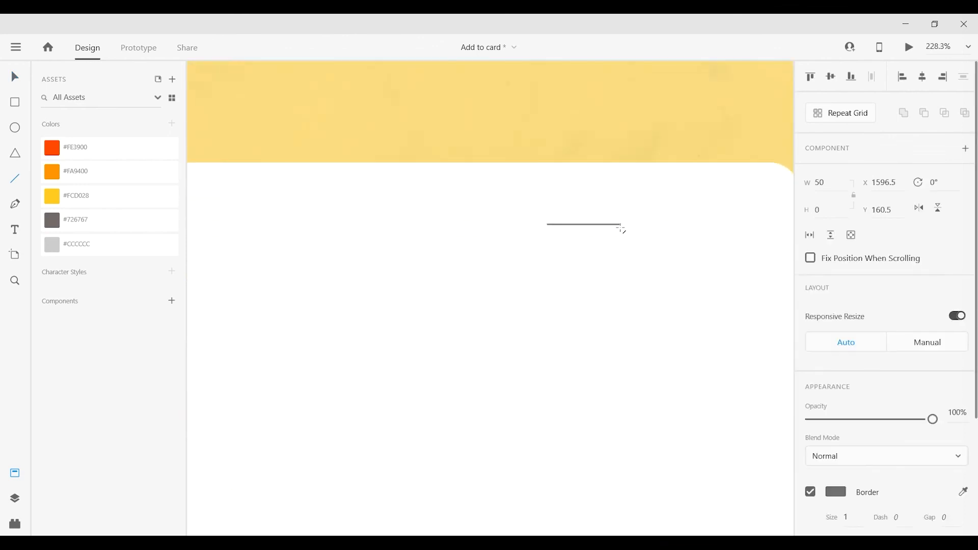
left_click_drag(827, 185, 744, 186)
type("47")
key("Return")
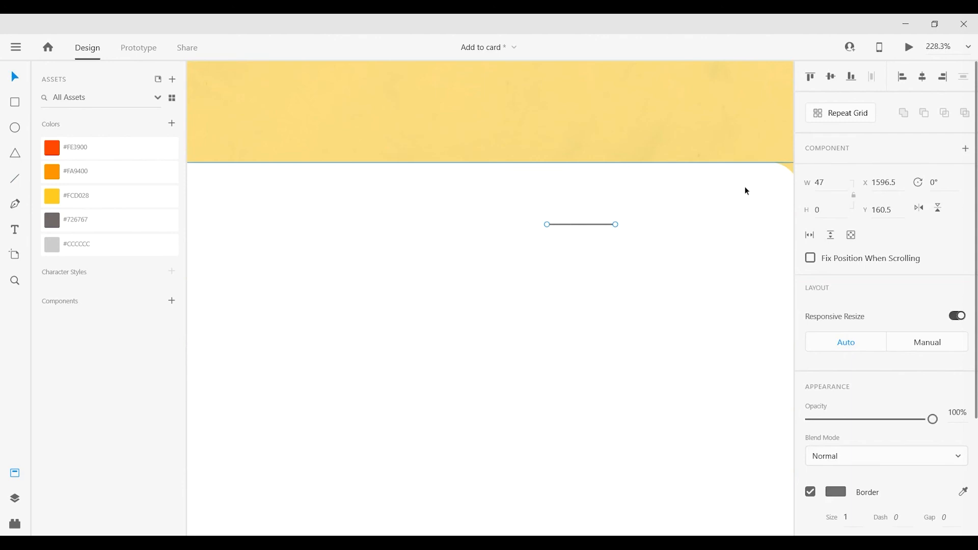
left_click_drag(843, 180, 736, 184)
type("38")
key("Return")
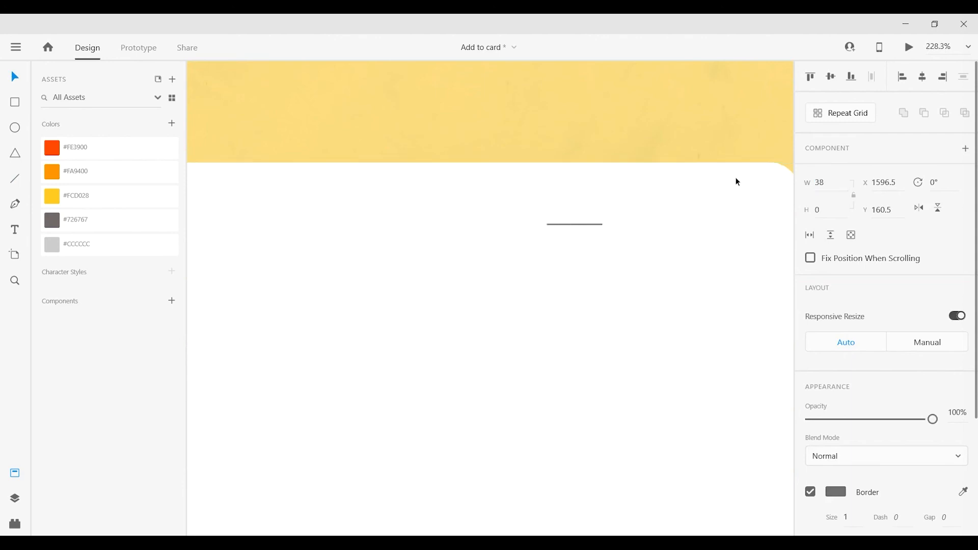
- Duplicate the short line twice below itself at equal spacing, the last at Y 176.5, as a three-line menu icon
left_click_drag(592, 223, 591, 246)
key("space")
left_click_drag(670, 275, 557, 299)
scroll(457, 246, "up", 3)
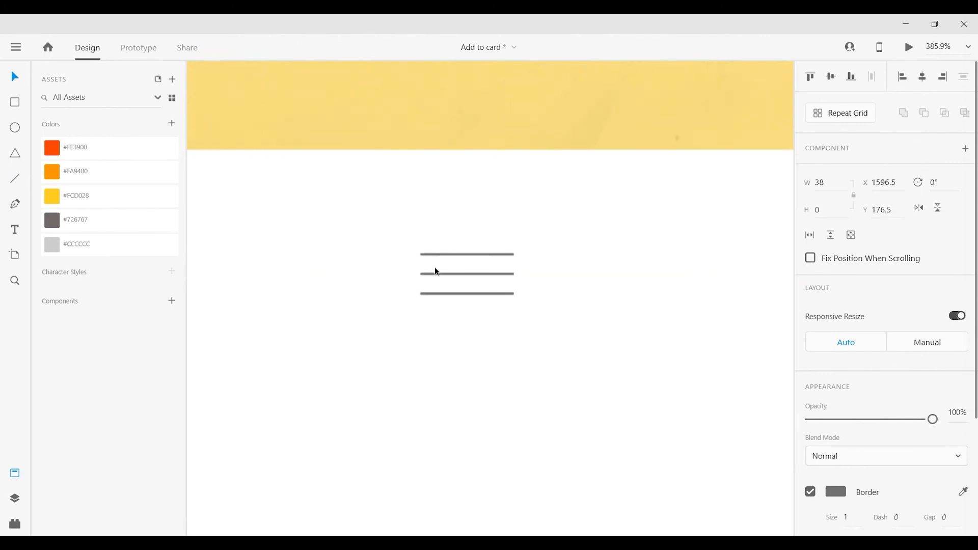
- Shorten the menu icon's second line from its left end, and shorten the third line further to a width of 17
left_click(431, 274)
left_click_drag(432, 275, 458, 294)
left_click(427, 294)
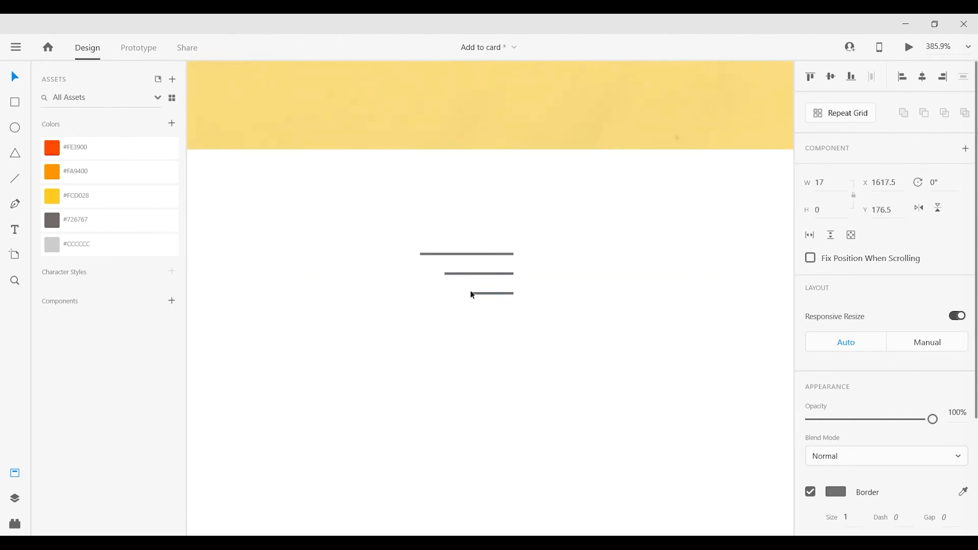
left_click(530, 329)
scroll(530, 326, "down", 3)
left_click_drag(577, 310, 485, 264)
scroll(503, 240, "down", 4)
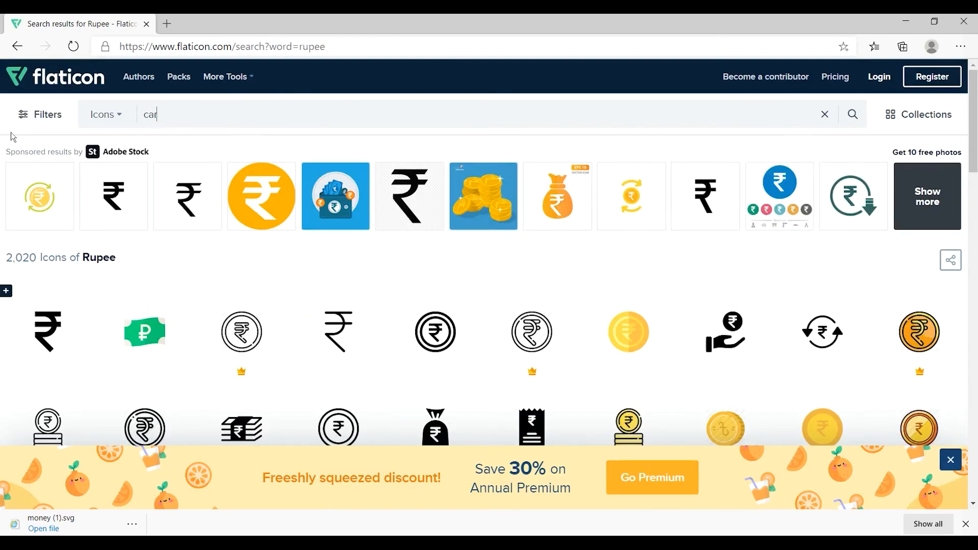
- Search Flaticon for "cart" and download the outlined shopping-cart icon as a free SVG
type("rt")
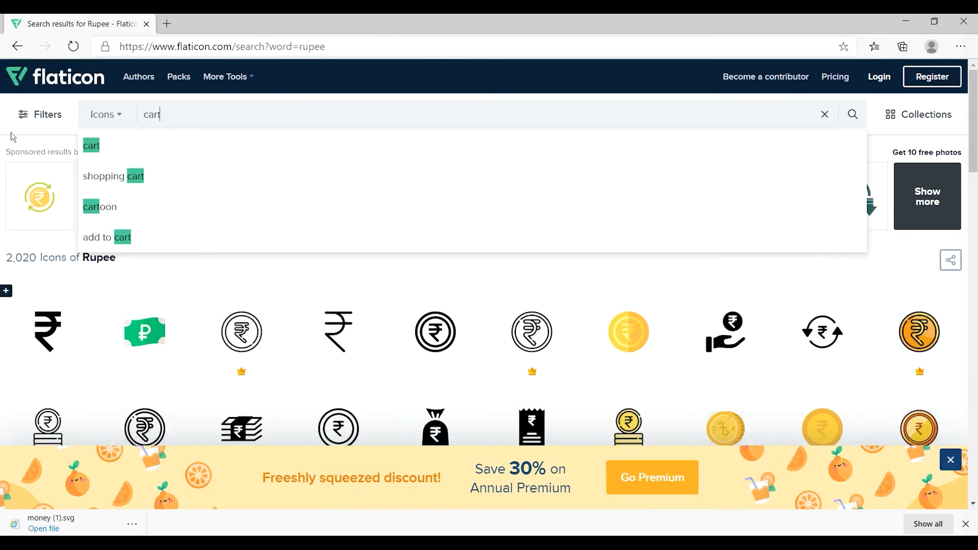
key("Return")
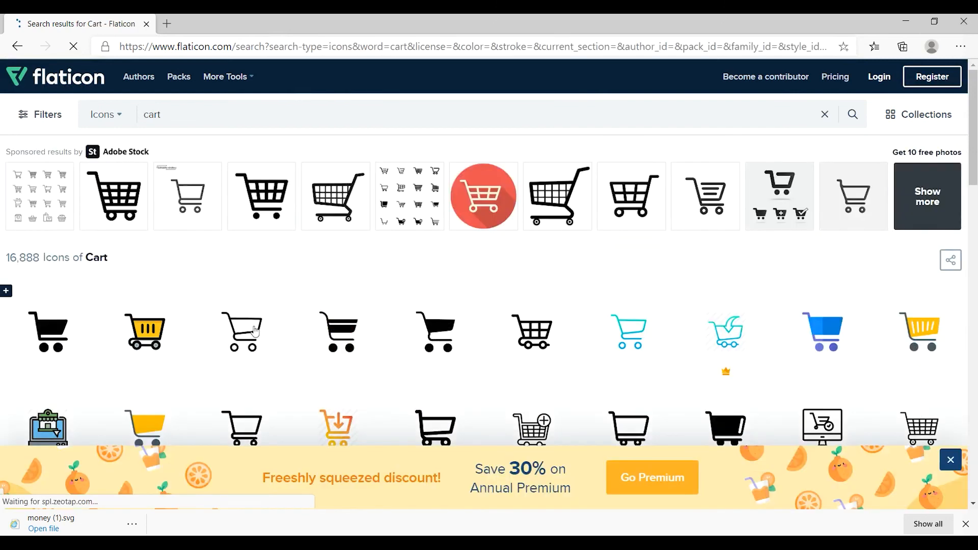
left_click(241, 334)
left_click(833, 215)
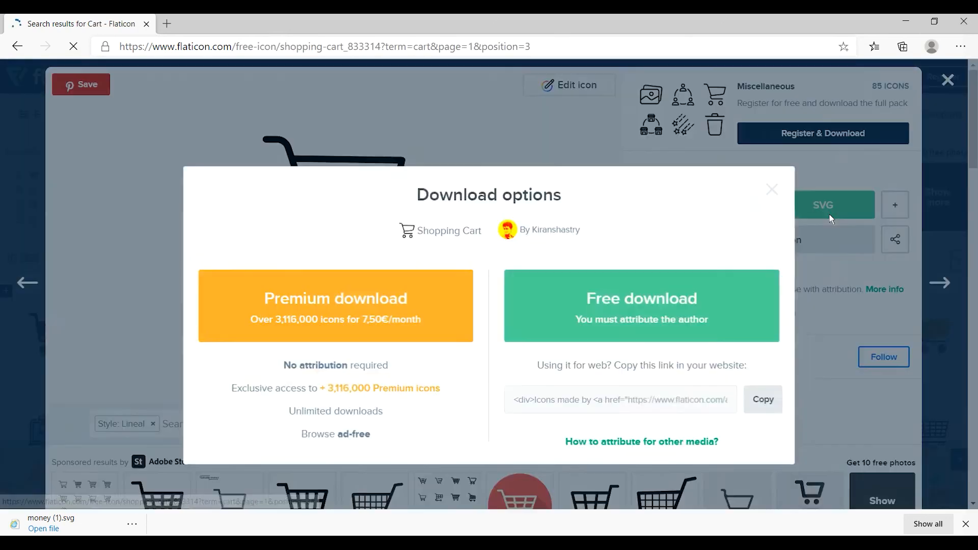
left_click(643, 310)
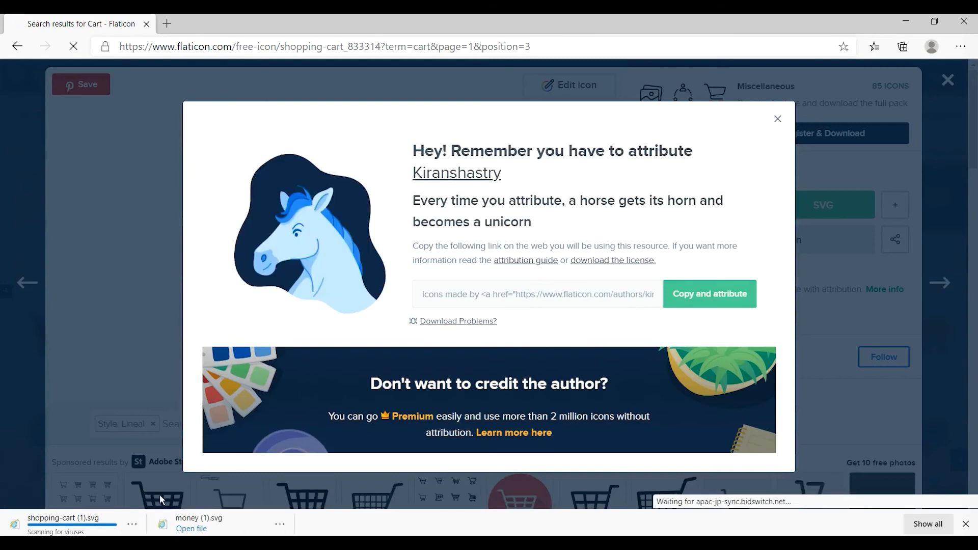
left_click(906, 23)
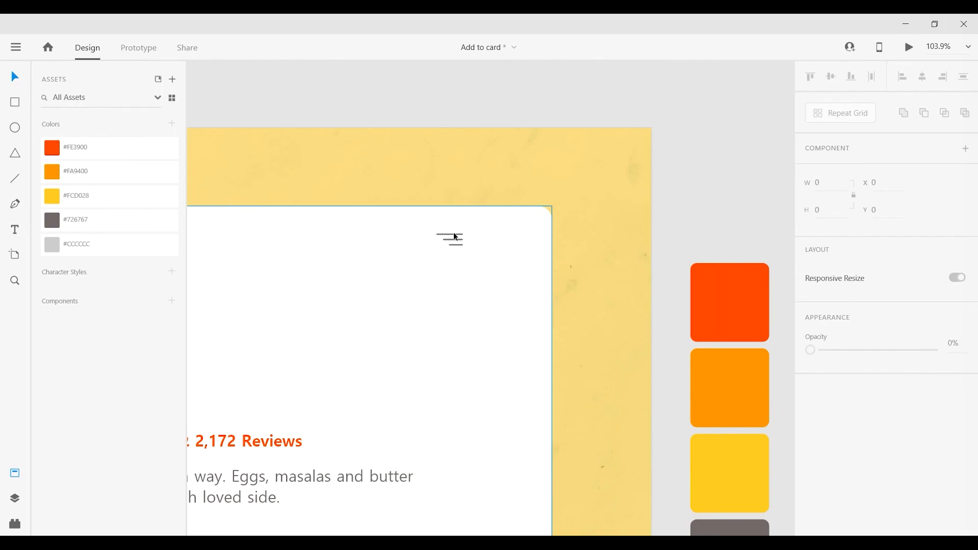
- Bring the downloaded shopping-cart icon into the design, placing it to the right of the menu icon on the white card
right_click(710, 148)
left_click(757, 205)
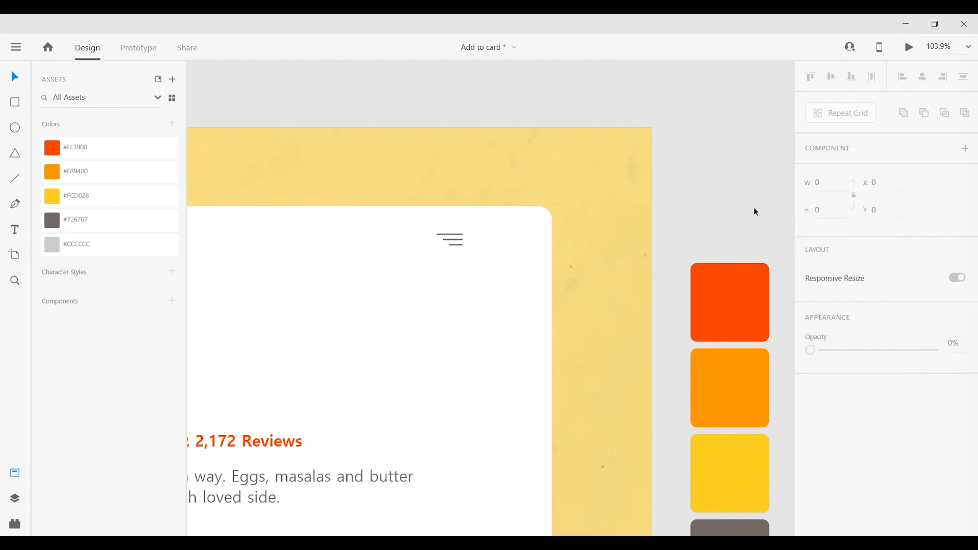
left_click_drag(590, 176, 353, 382)
left_click(353, 413)
left_click_drag(349, 448, 494, 246)
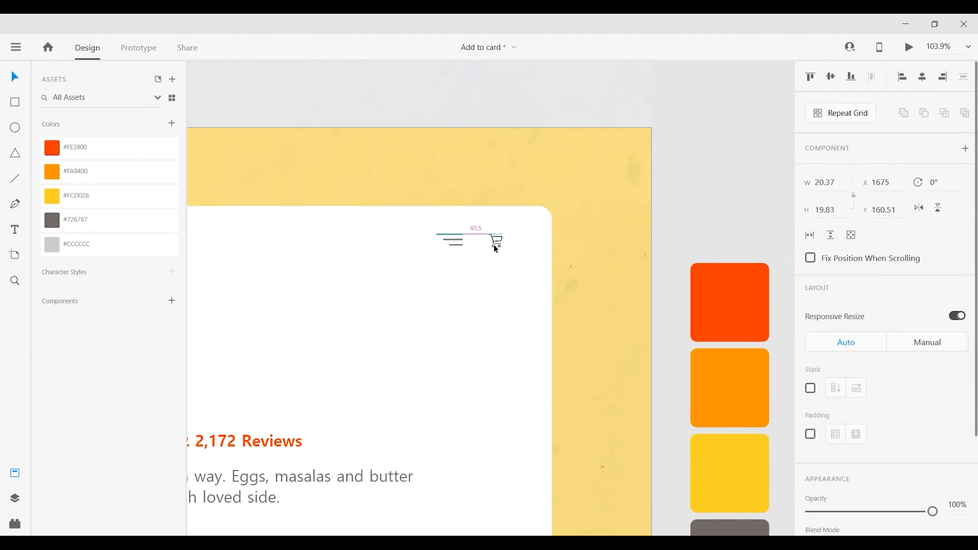
- Enlarge the shopping-cart icon to about 33.5 by 32.6, keeping it vertically centered with the menu icon
scroll(504, 234, "up", 6)
left_click_drag(499, 285, 531, 256)
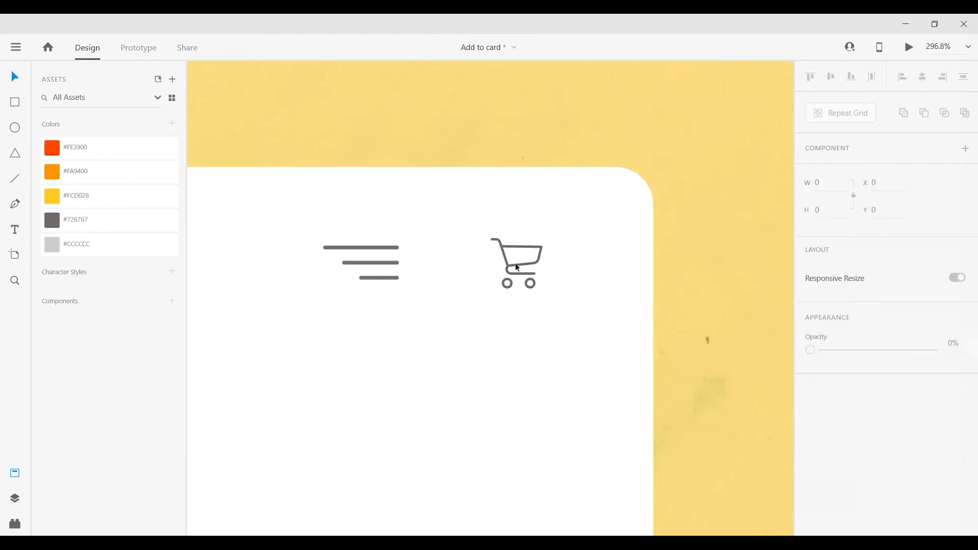
left_click(517, 268)
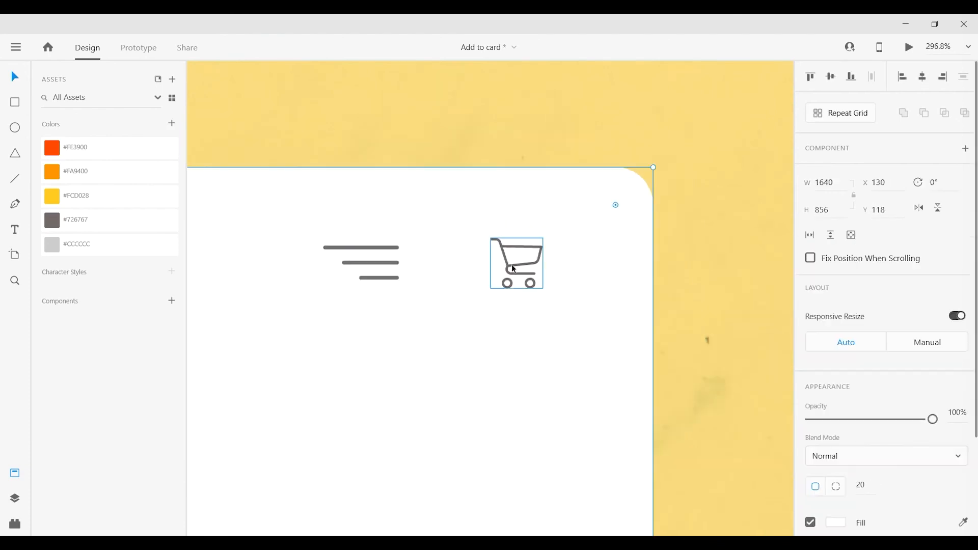
left_click(513, 265)
left_click_drag(542, 290, 535, 269)
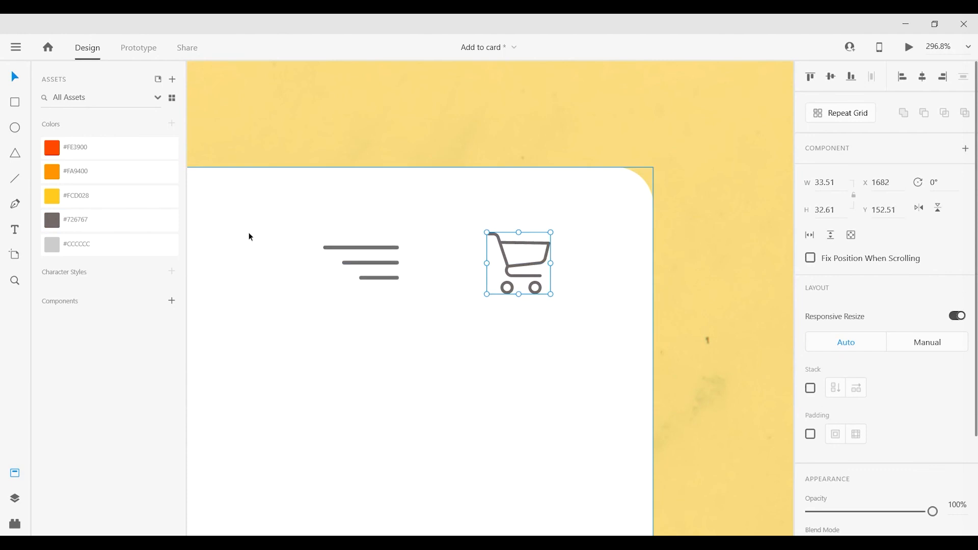
- Add the text "1" above and to the right of the cart icon and color it #FE3900
left_click(15, 230)
scroll(660, 224, "up", 2)
left_click(541, 237)
type("1")
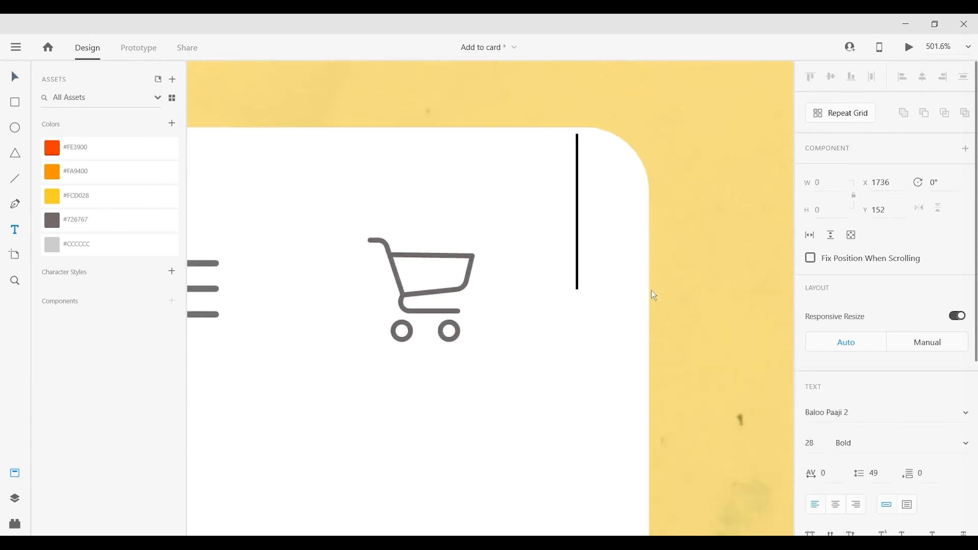
key("ctrl+a")
left_click(76, 147)
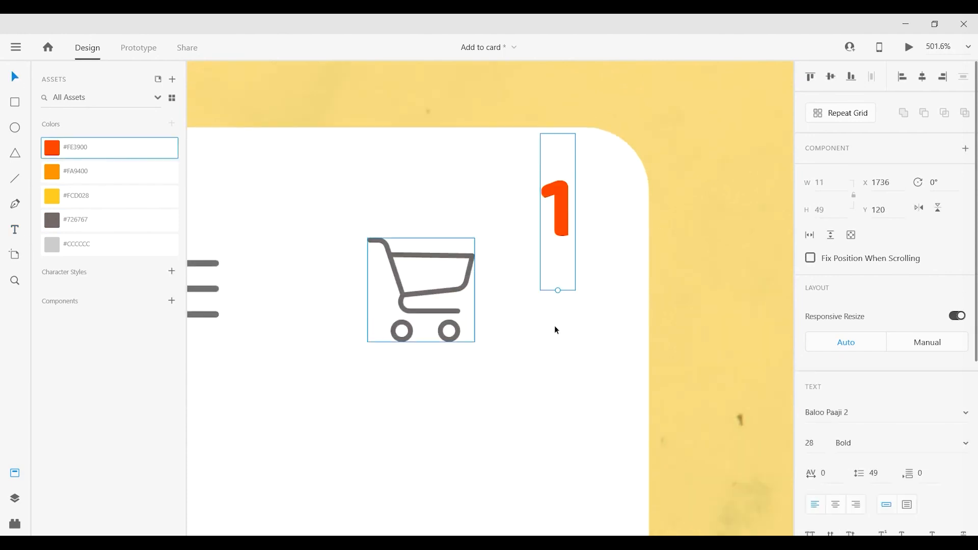
- Draw a 22 by 22 circle and position it over the cart icon's upper-right corner at X 1705, Y 144
left_click(14, 127)
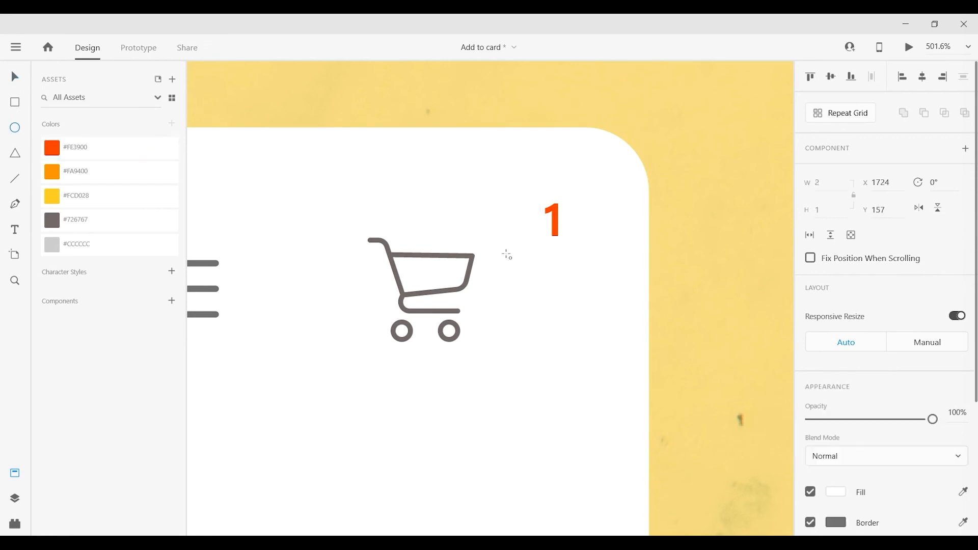
left_click_drag(503, 252, 546, 288)
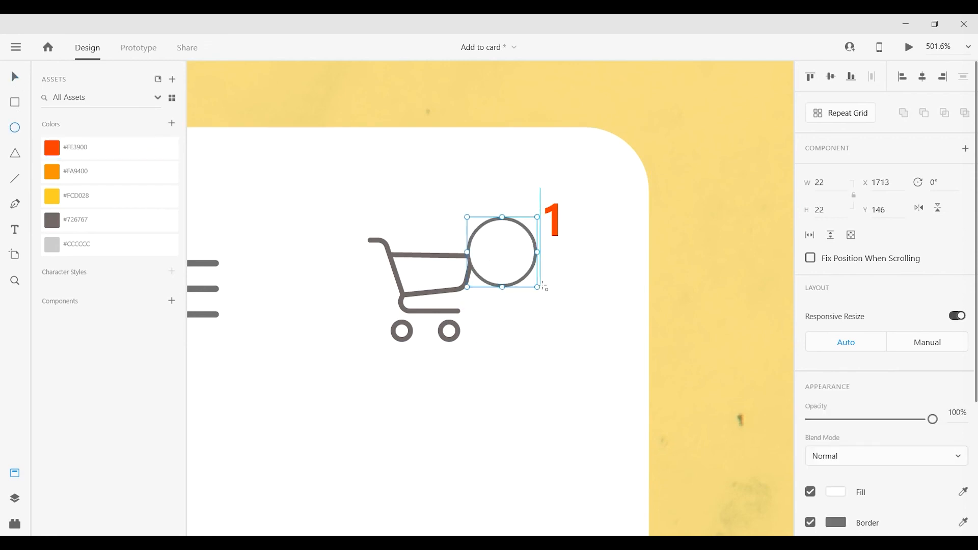
left_click(16, 76)
left_click_drag(522, 256, 494, 249)
- Apply the #FE3900 color as the border of the circle on the cart icon
scroll(494, 250, "up", 3)
scroll(857, 430, "down", 3)
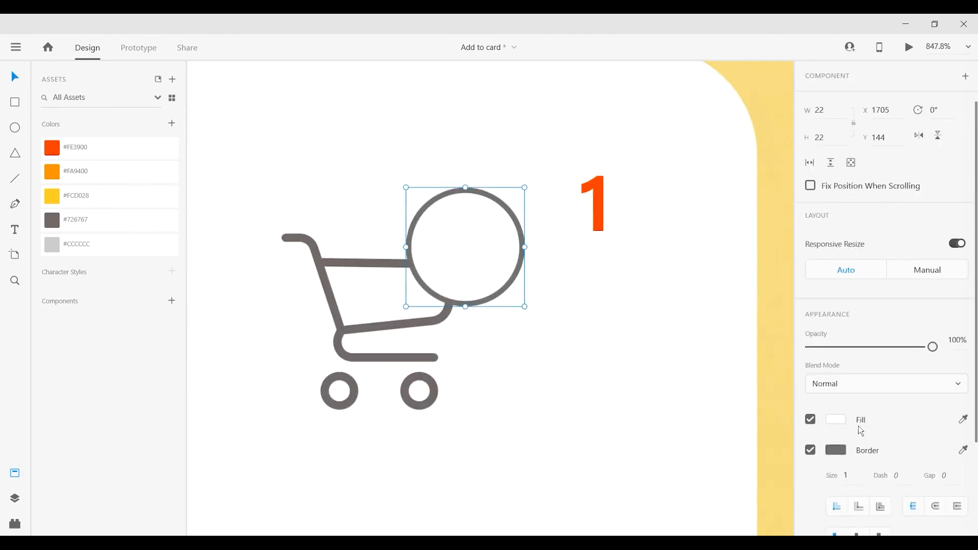
right_click(120, 157)
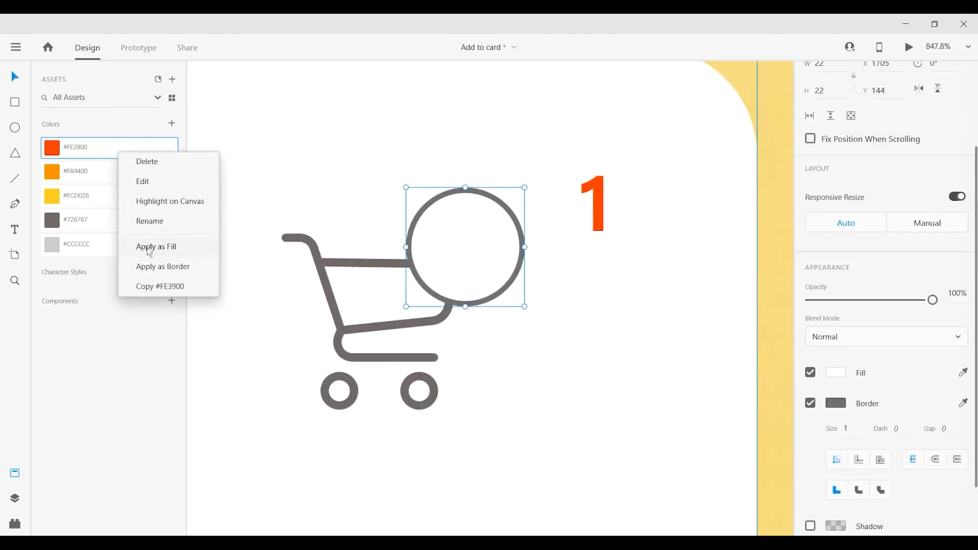
left_click(151, 266)
- Move the "1" onto the circle, bring it to the front and center it inside at X 1712, Y 145
left_click_drag(596, 208, 459, 251)
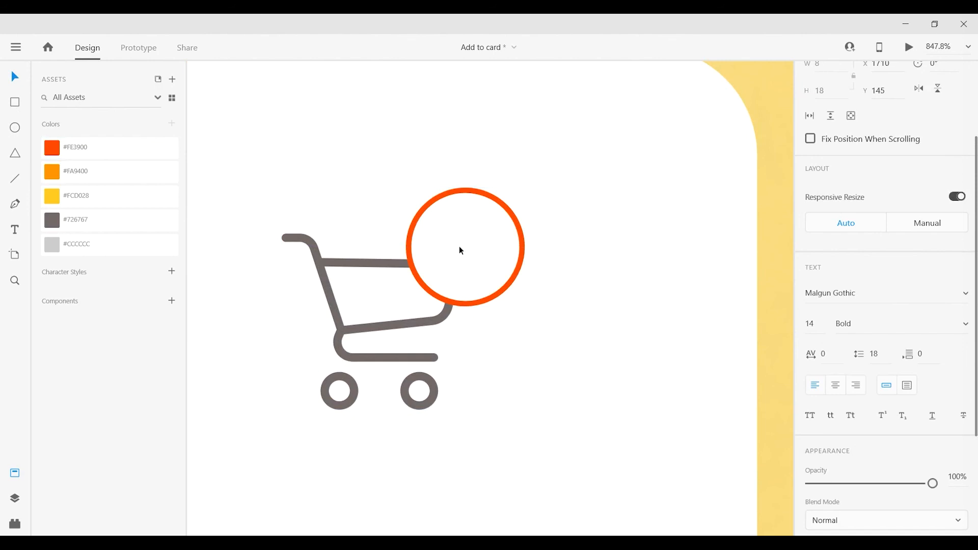
key("ctrl+shift+bracketright")
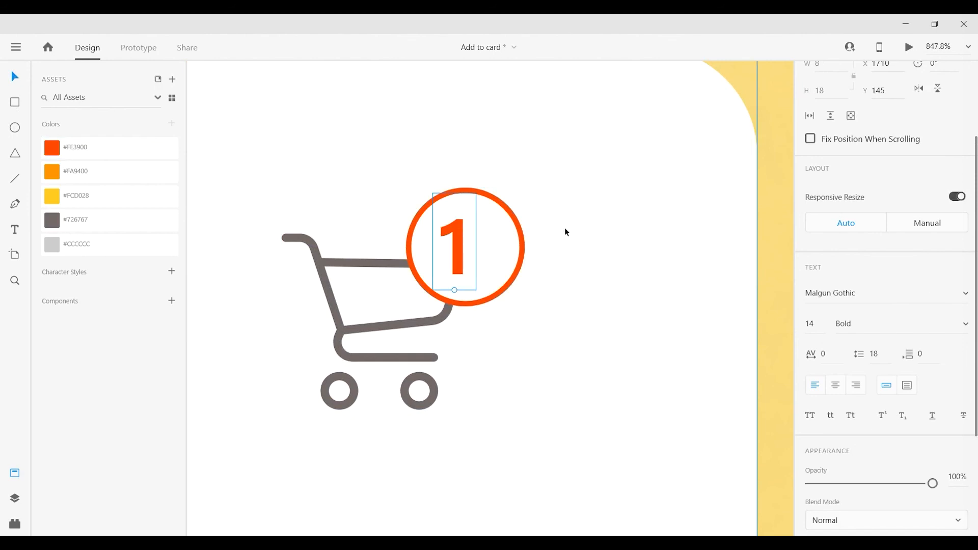
mouse_move(466, 242)
left_mouse_down()
mouse_move(476, 244)
mouse_move(467, 245)
left_mouse_up()
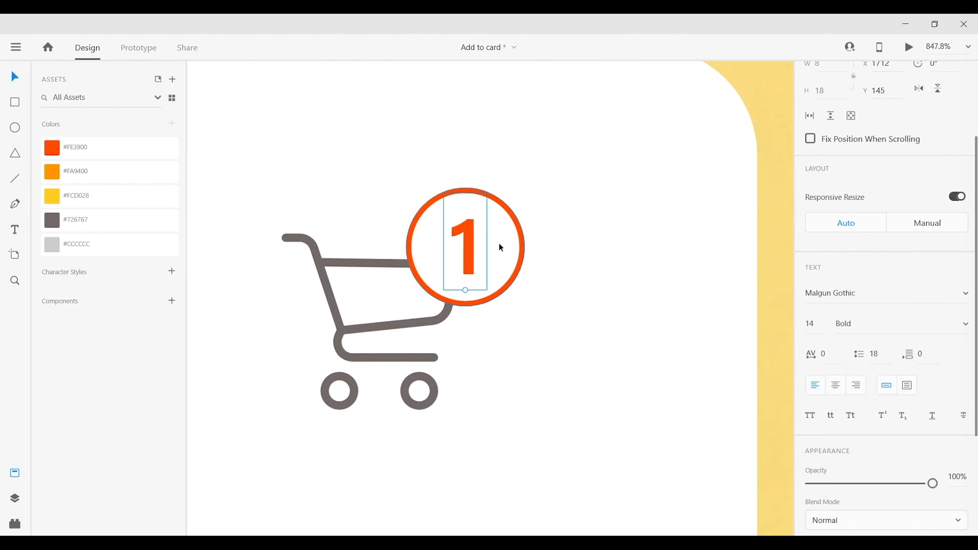
scroll(528, 225, "down", 10)
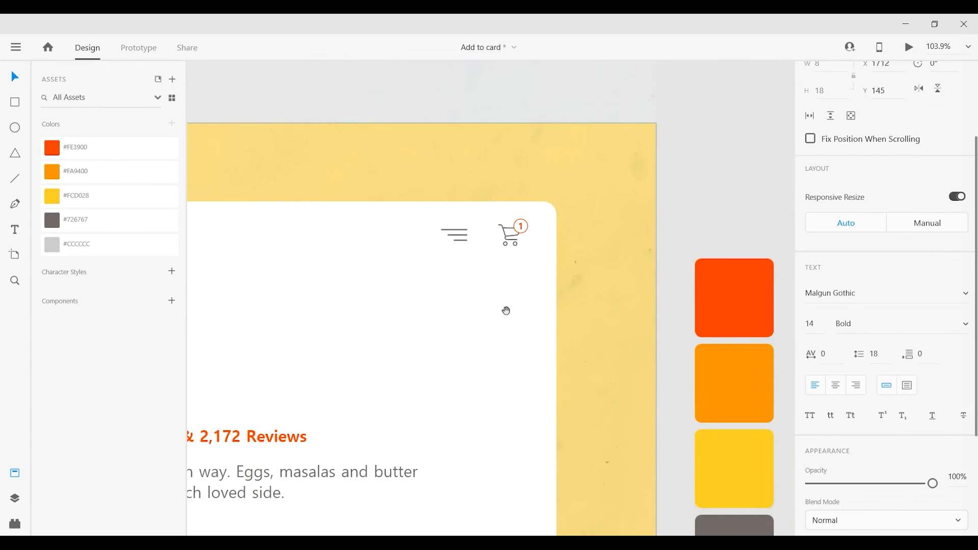
left_click_drag(507, 310, 549, 215)
left_click(714, 131)
- Turn on a shadow for the large white card with a Y offset of 2 and a blur of 3
scroll(650, 192, "down", 5)
scroll(632, 285, "up", 1)
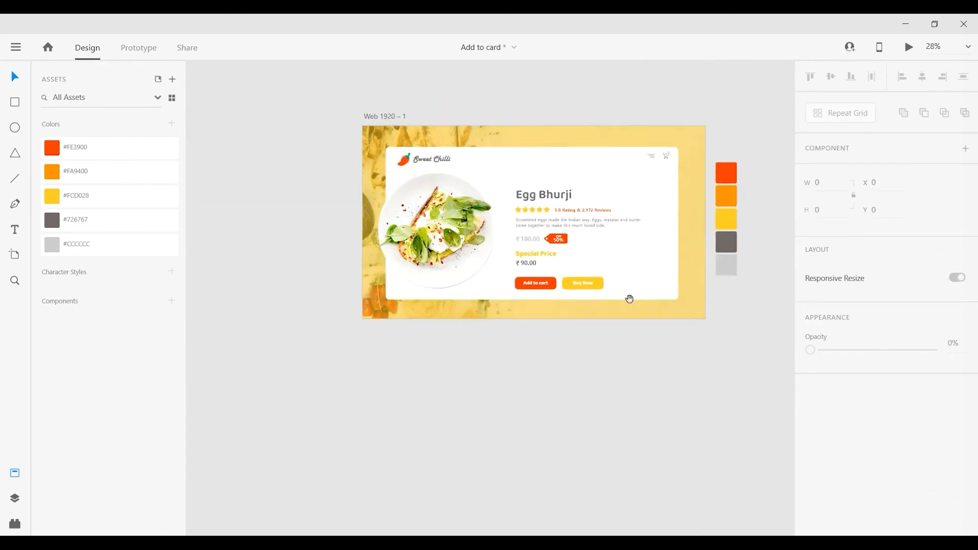
scroll(601, 189, "up", 2)
left_click(613, 200)
scroll(878, 463, "down", 5)
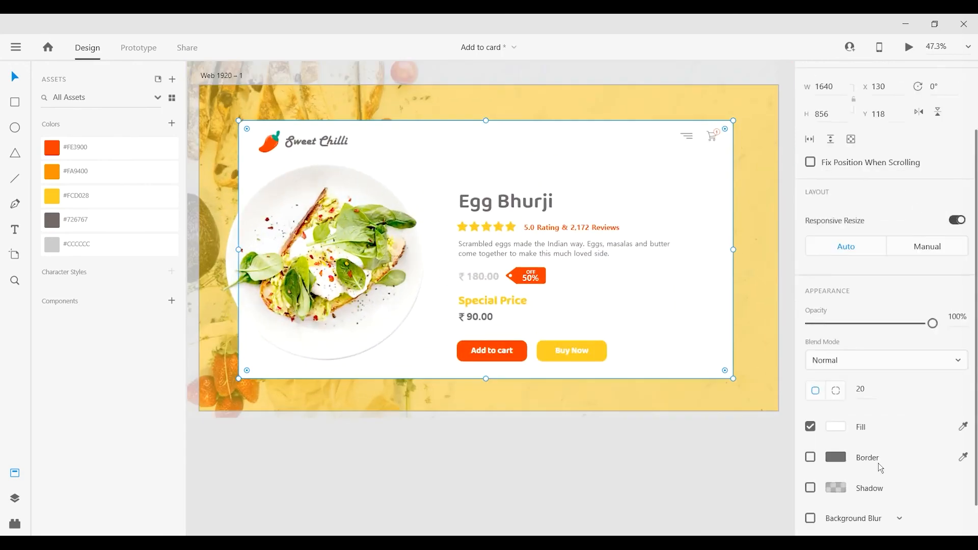
left_click(889, 479)
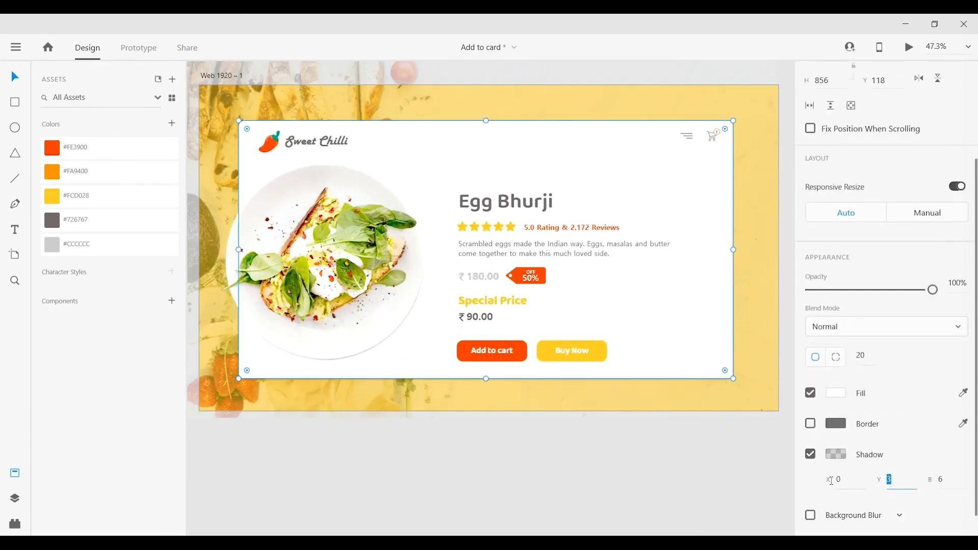
type("2")
key("Tab")
type("3")
key("Return")
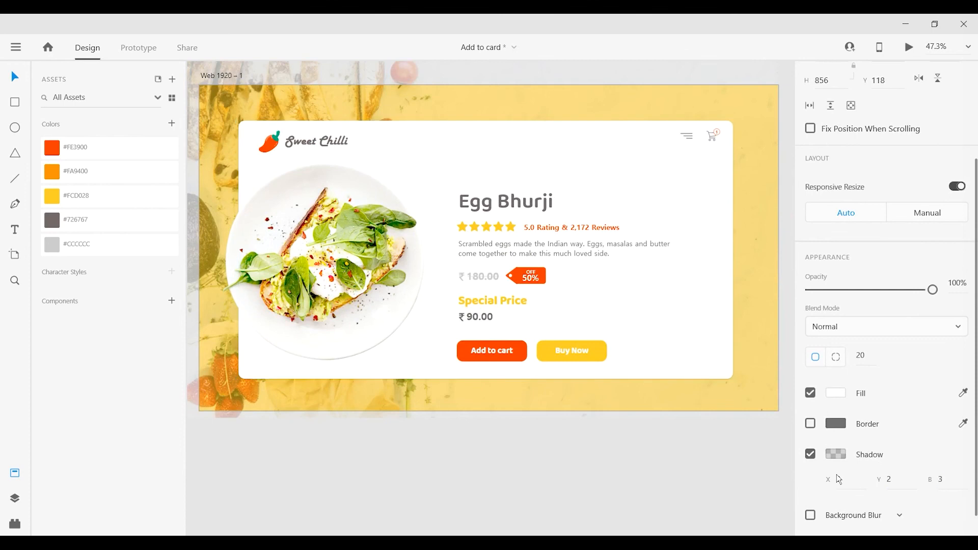
left_click(943, 482)
left_click(502, 495)
- Save the document and open a desktop preview of the product page
mouse_move(668, 503)
left_mouse_down()
mouse_move(649, 509)
mouse_move(664, 513)
mouse_move(669, 500)
left_mouse_up()
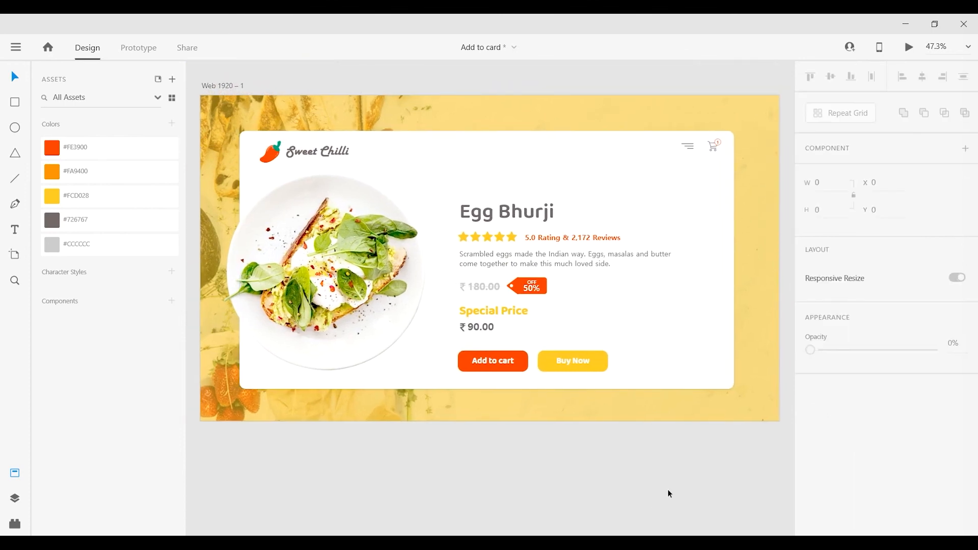
key("ctrl+s")
left_click(712, 123)
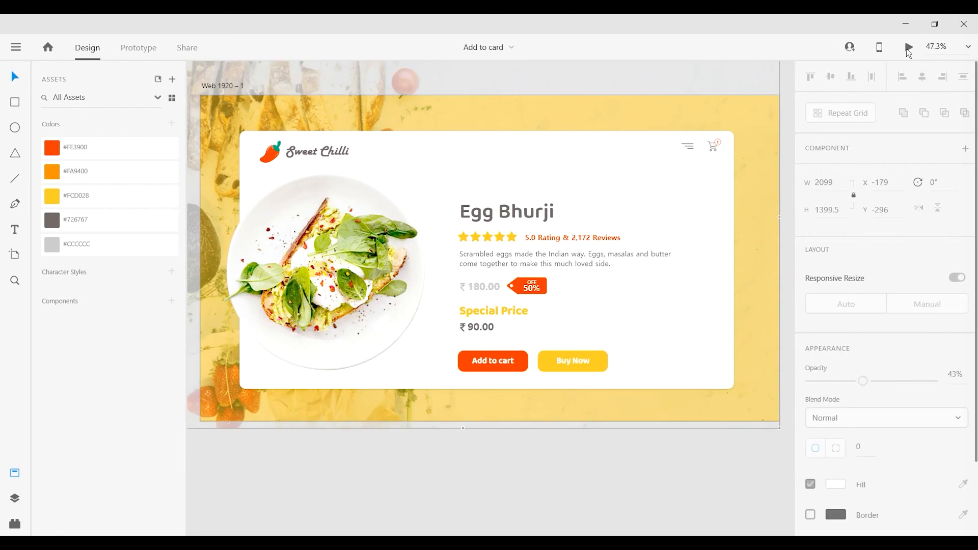
left_click(908, 48)
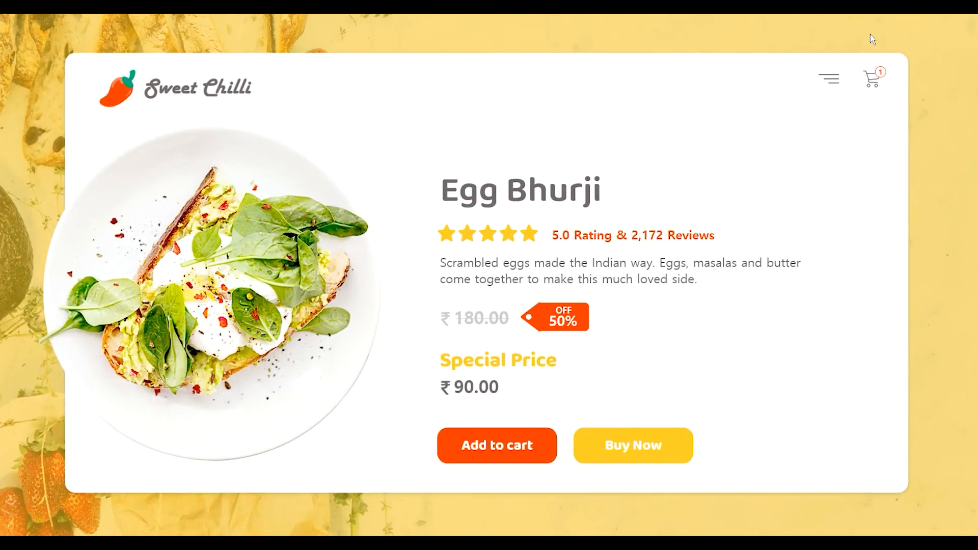